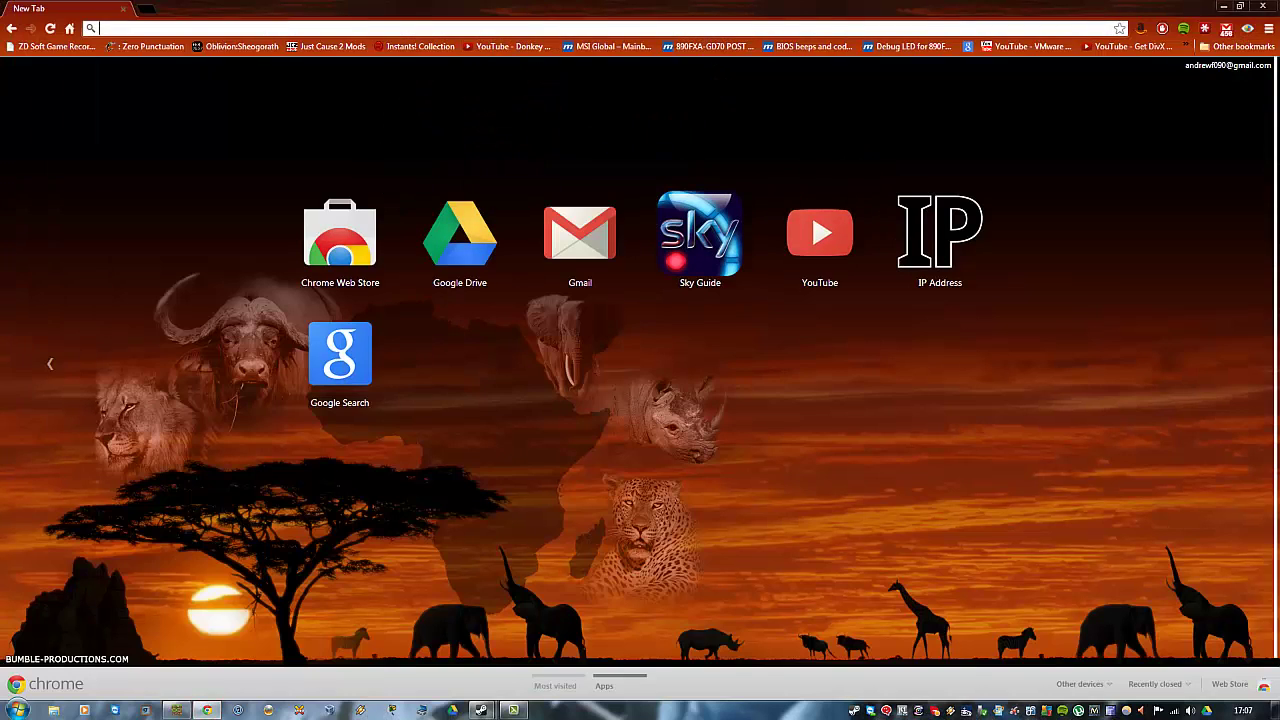
# - Read through the recent replies in the Lion King Mod forum thread, including the answer about running Windows
pyautogui.click(206, 710)
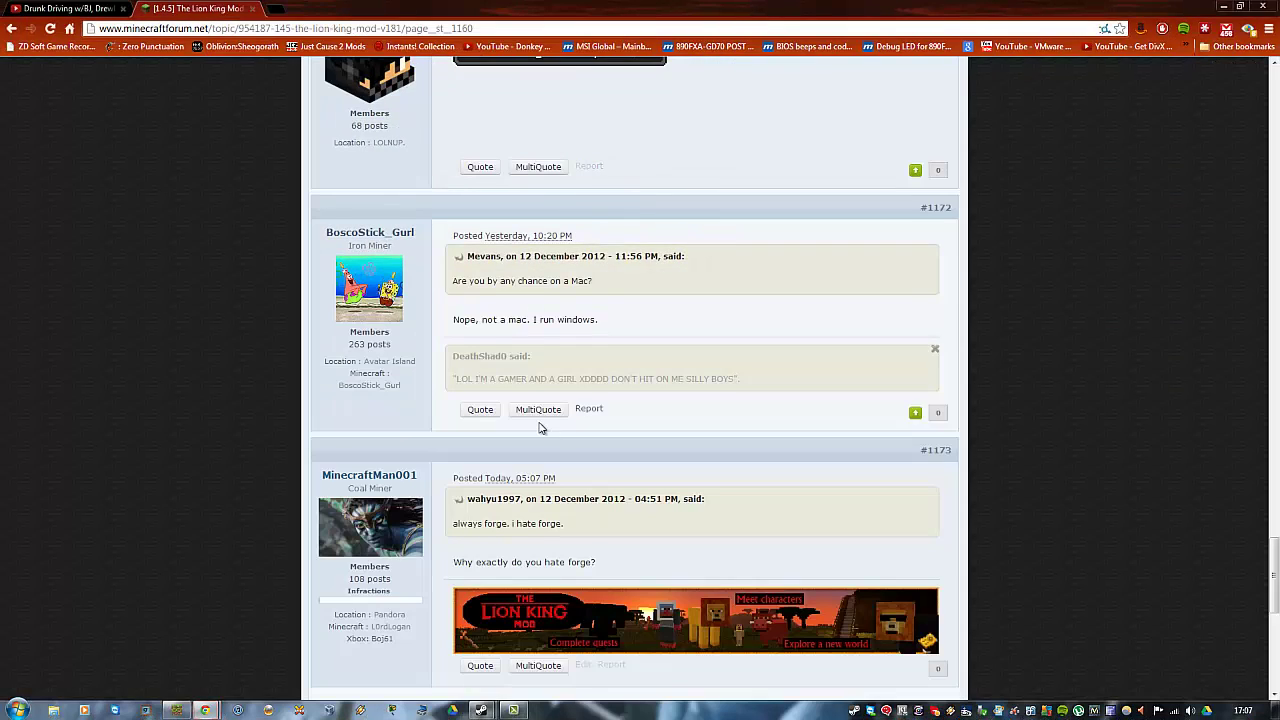
pyautogui.scroll(-1, 505, 379)
pyautogui.scroll(1, 505, 379)
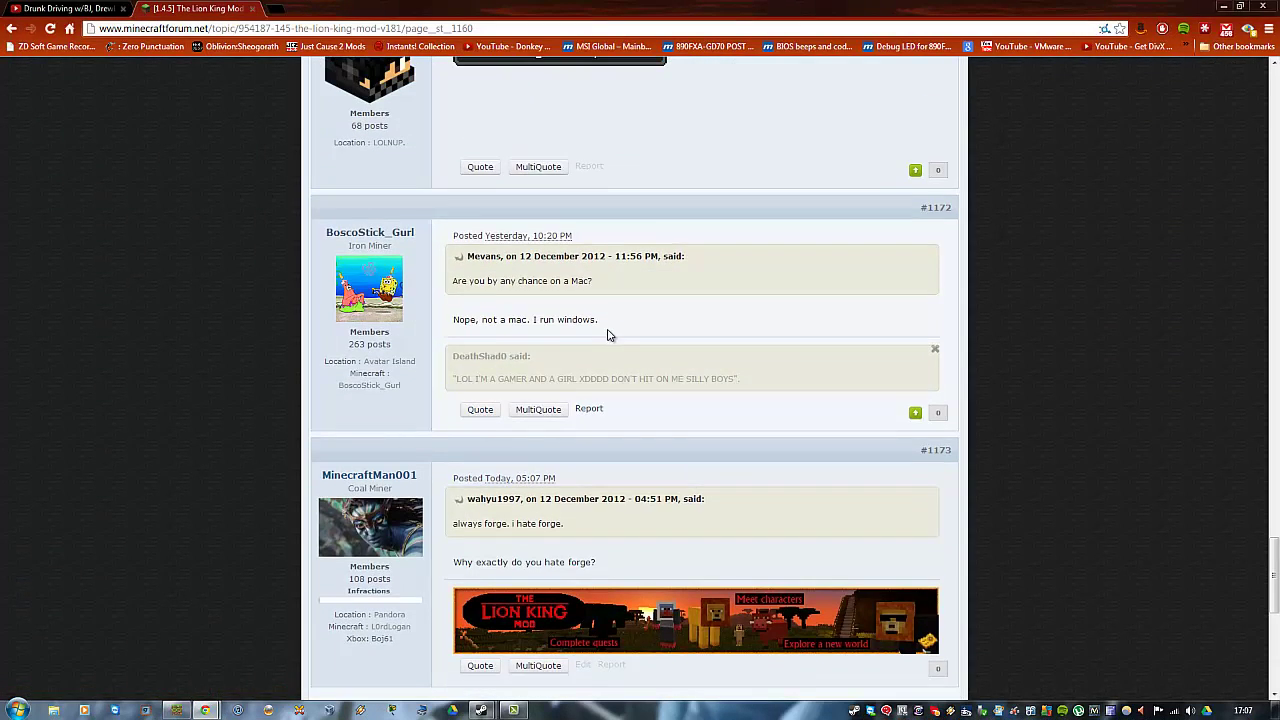
pyautogui.scroll(6, 607, 334)
pyautogui.scroll(8, 612, 336)
pyautogui.scroll(-7, 600, 333)
pyautogui.scroll(-3, 590, 330)
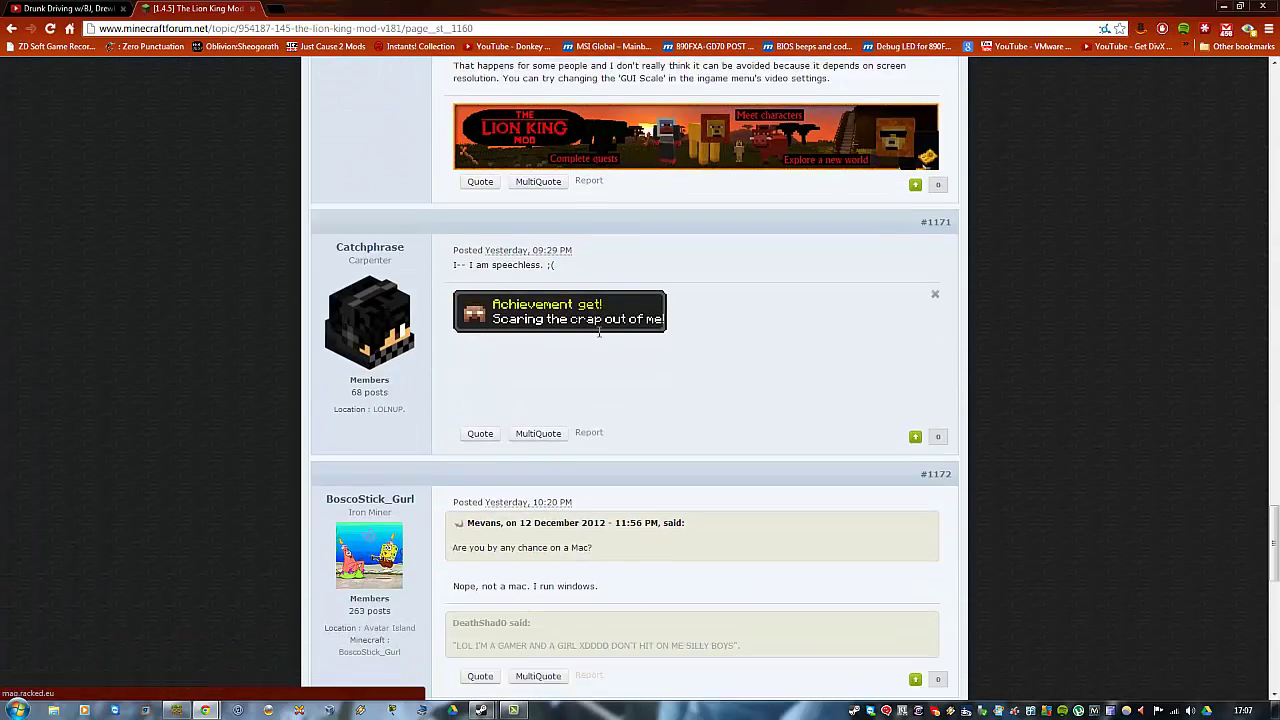
pyautogui.scroll(9, 565, 326)
pyautogui.scroll(7, 514, 341)
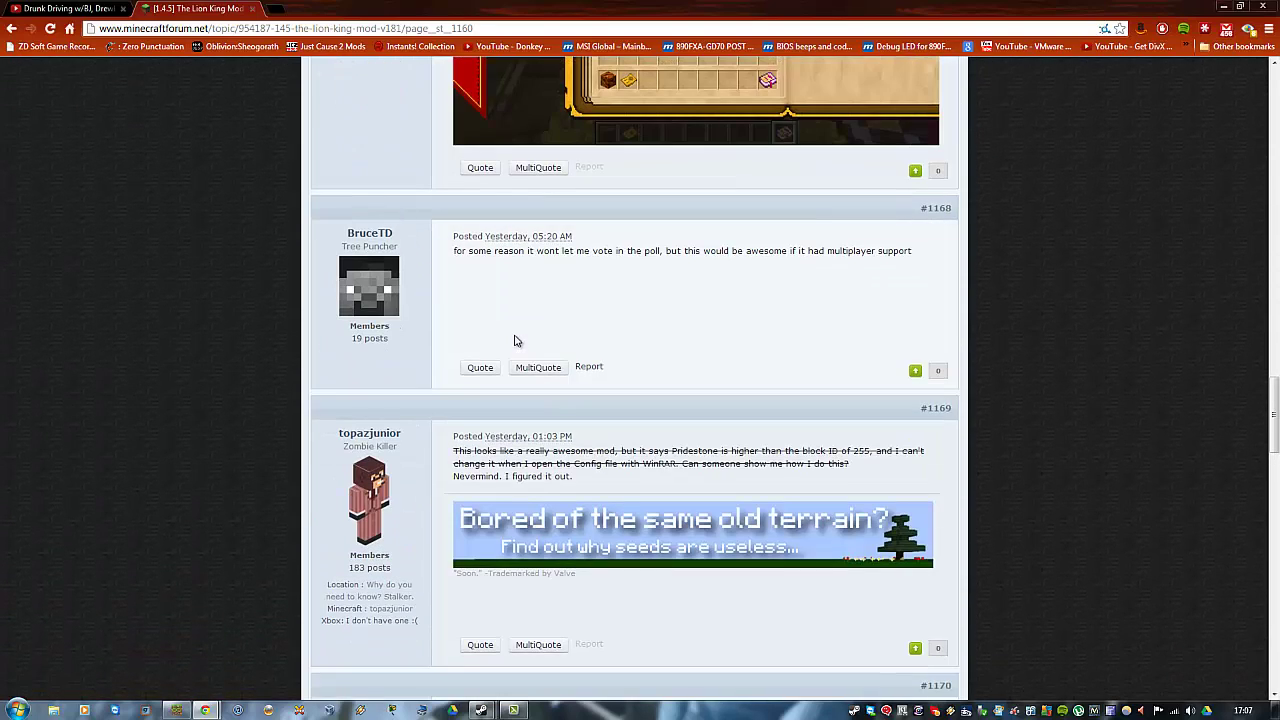
pyautogui.scroll(-1, 584, 285)
pyautogui.scroll(12, 584, 285)
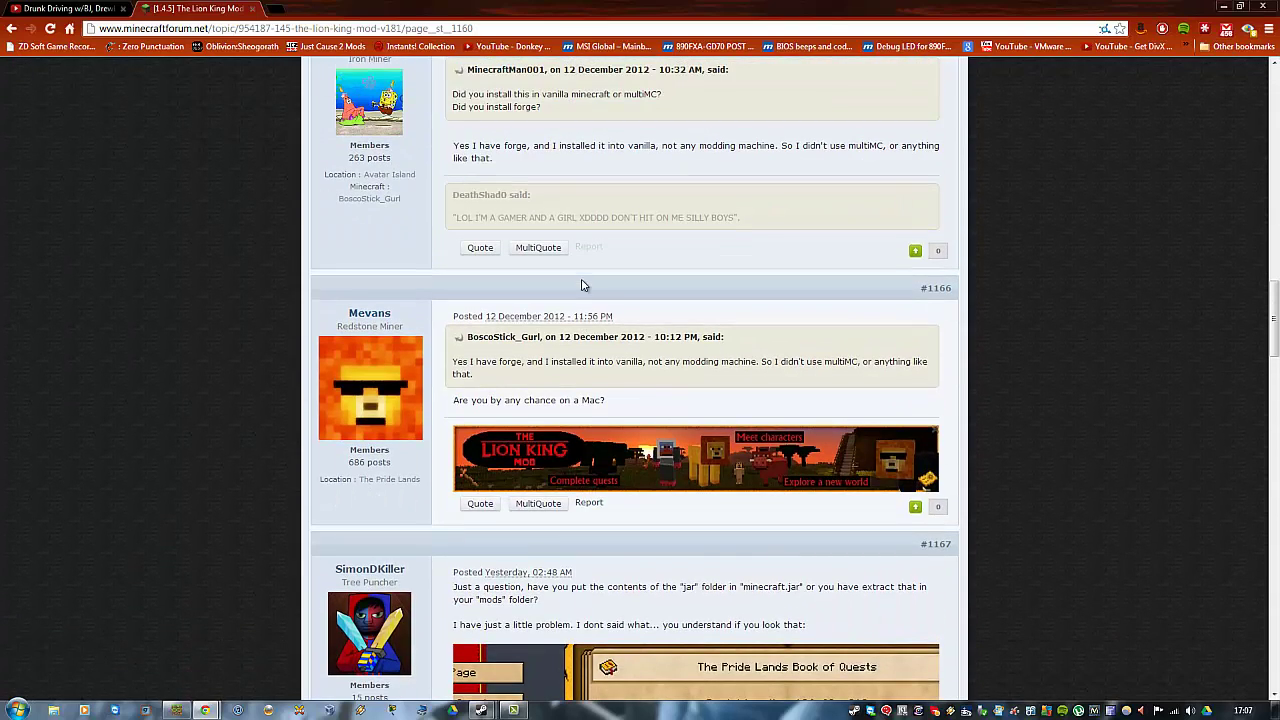
pyautogui.scroll(-5, 584, 285)
pyautogui.scroll(-6, 584, 285)
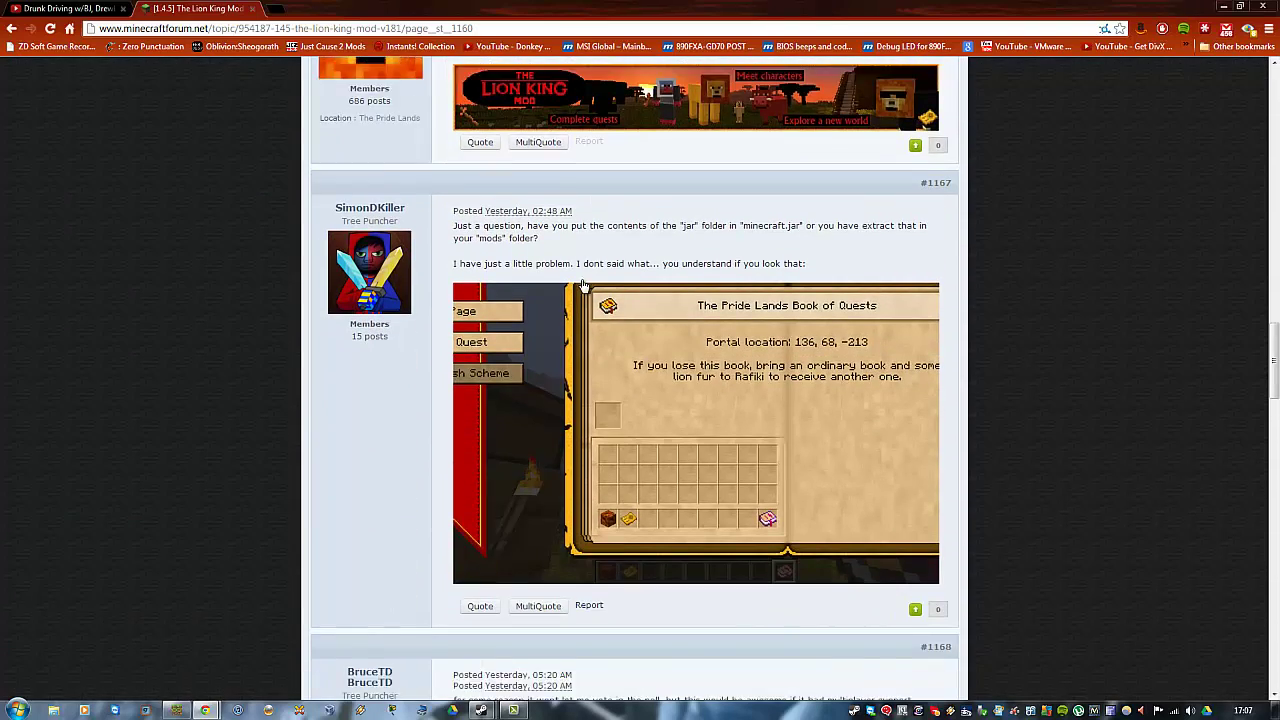
pyautogui.scroll(-14, 584, 285)
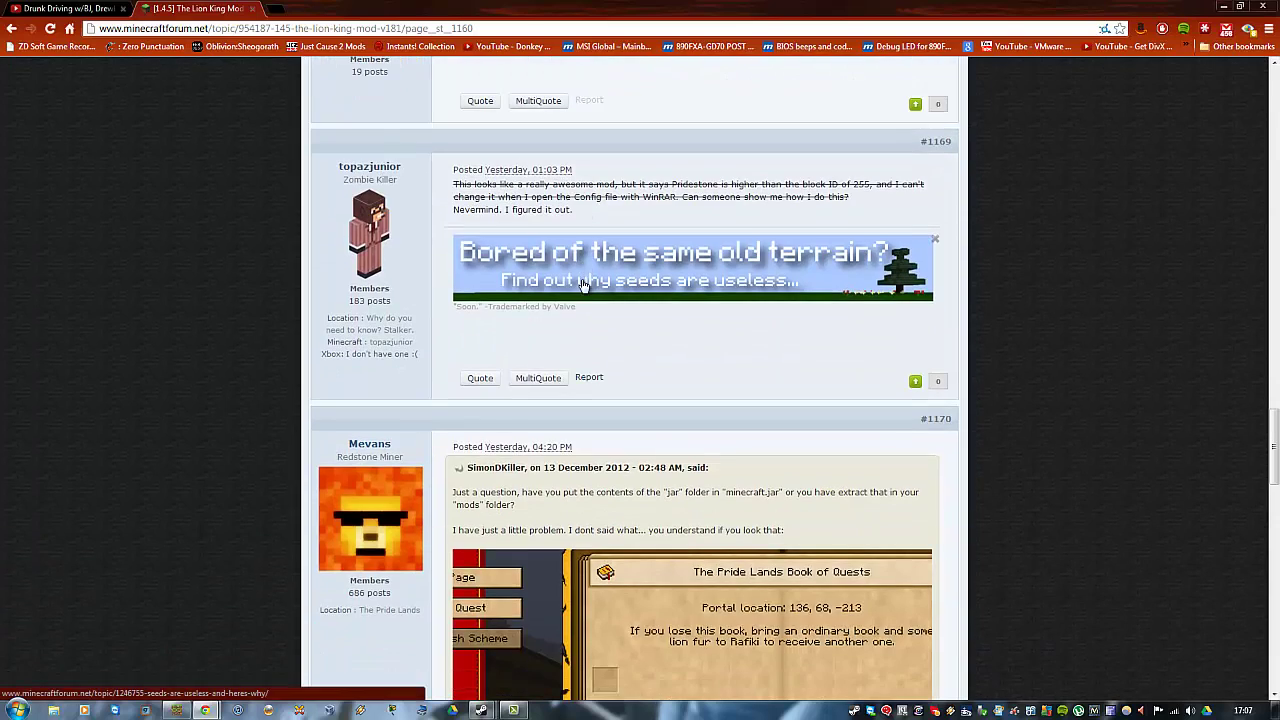
pyautogui.scroll(-7, 584, 285)
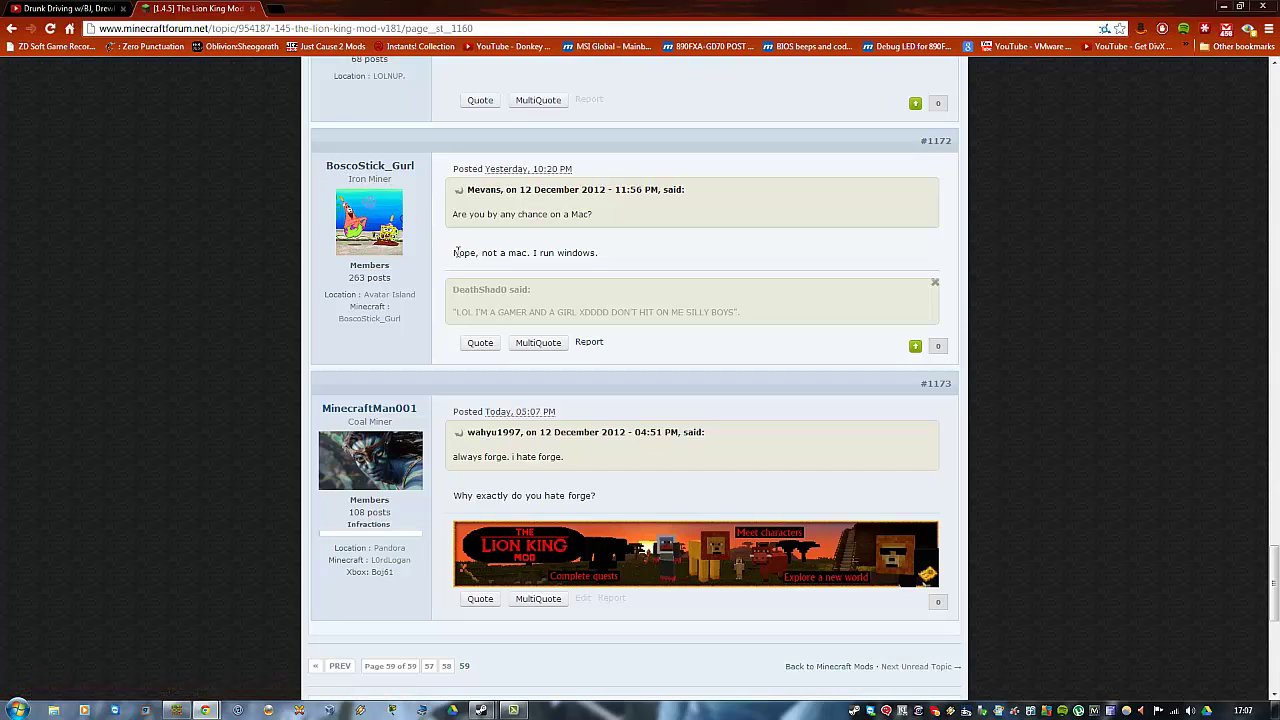
pyautogui.moveTo(455, 254); pyautogui.dragTo(631, 257)
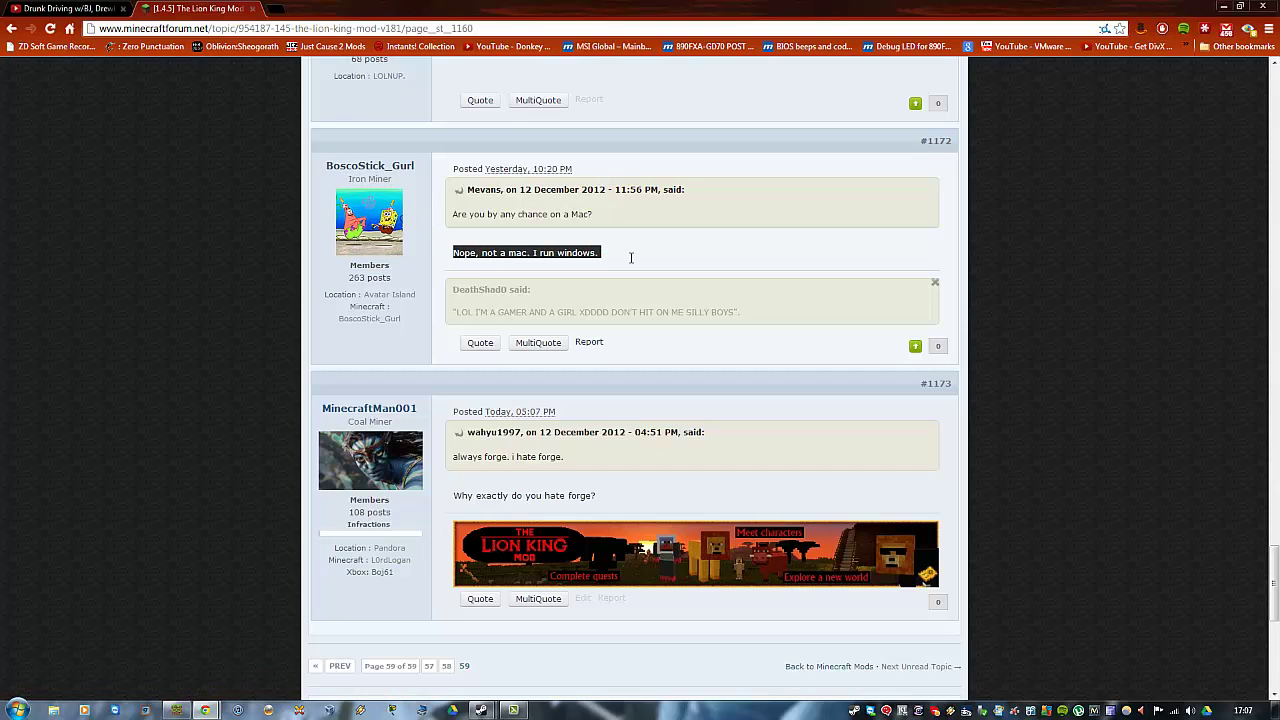
pyautogui.click(478, 64)
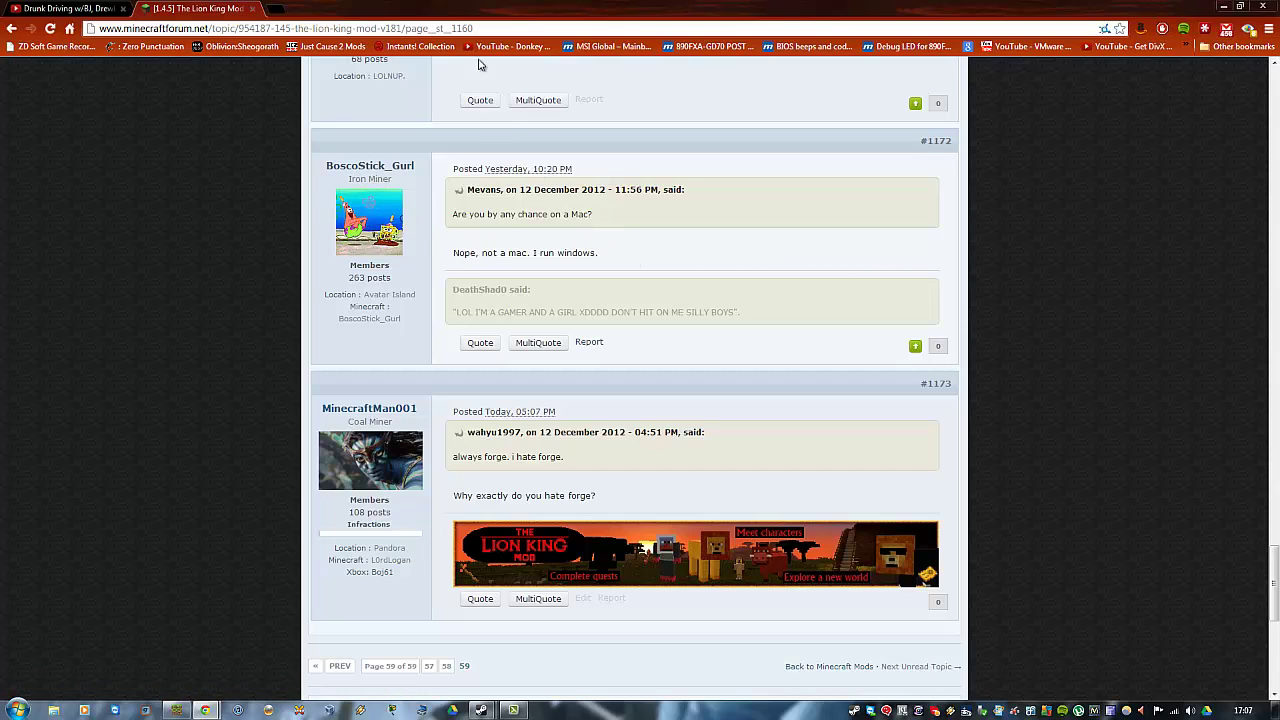
# - Open minecraft.net in a new browser tab and go to its download page
pyautogui.click(283, 11)
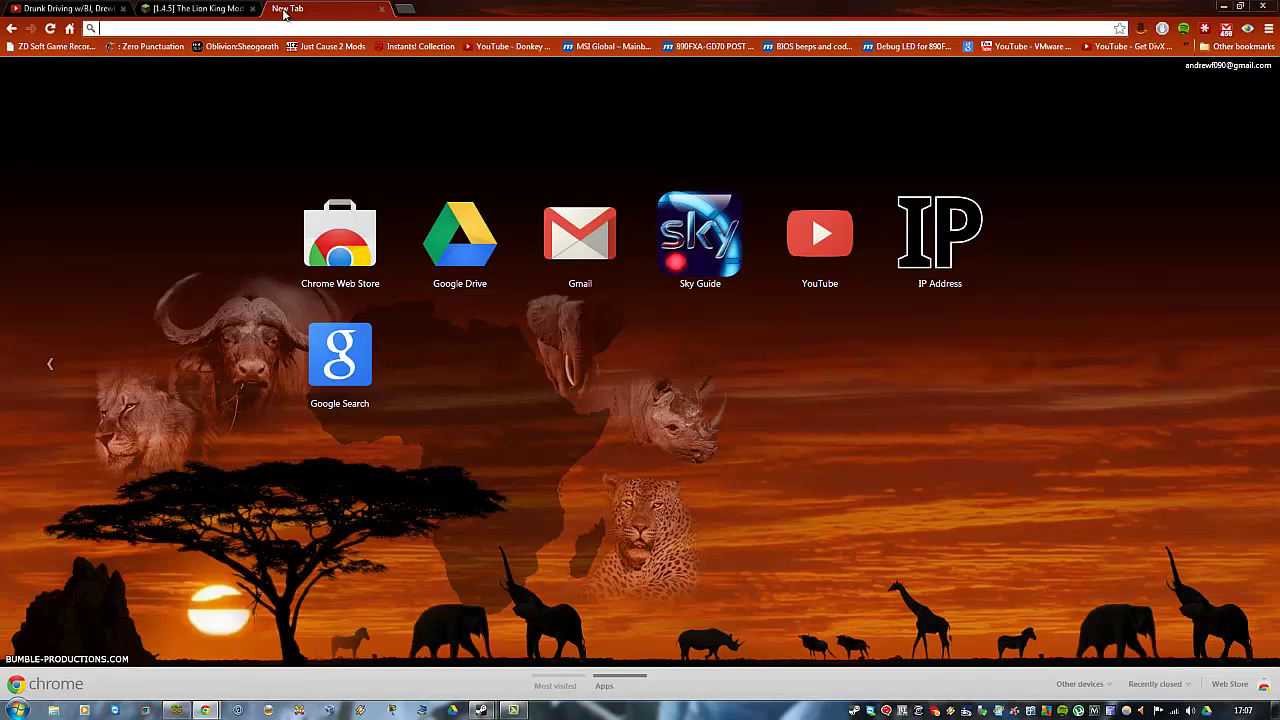
pyautogui.write('minecra')
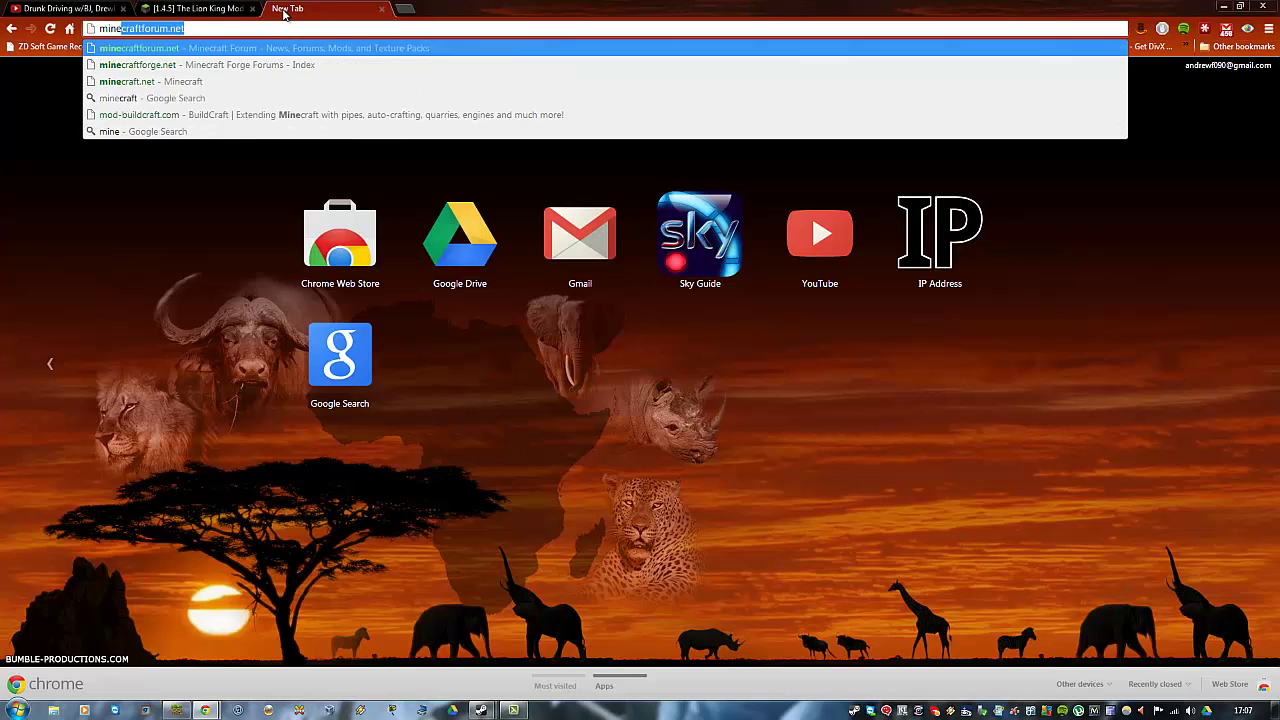
pyautogui.write('ft')
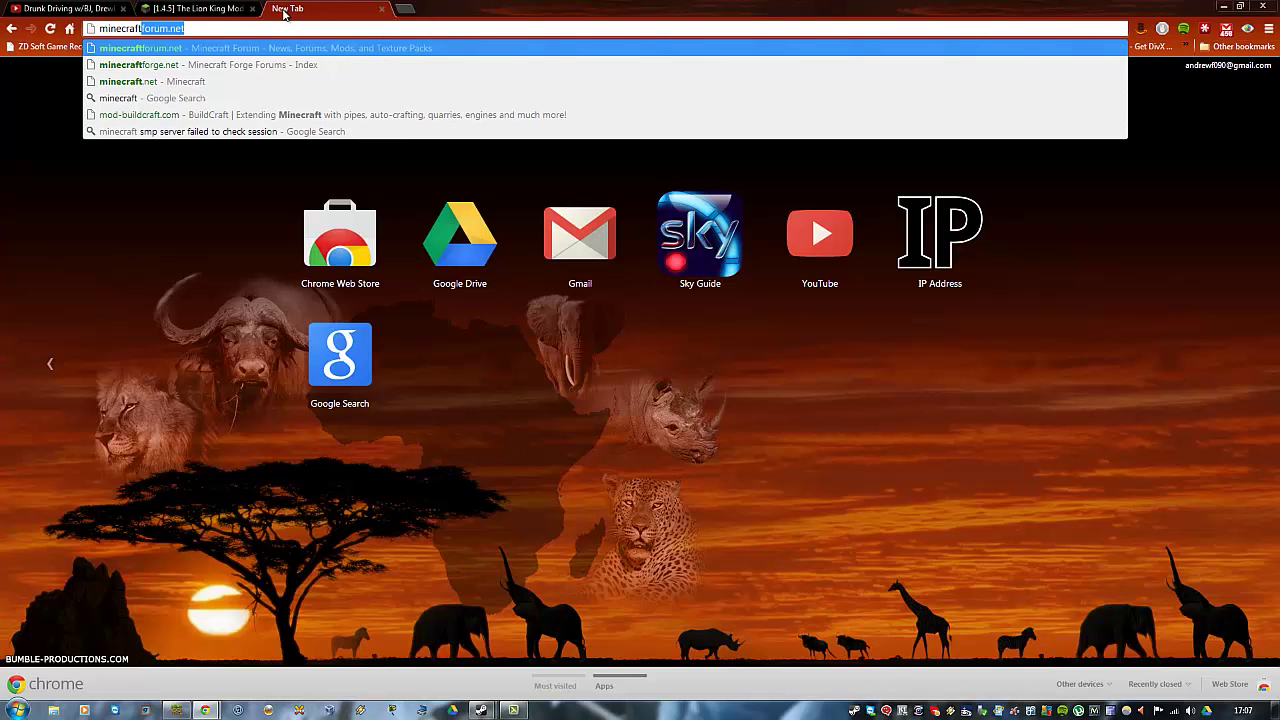
pyautogui.write('.net')
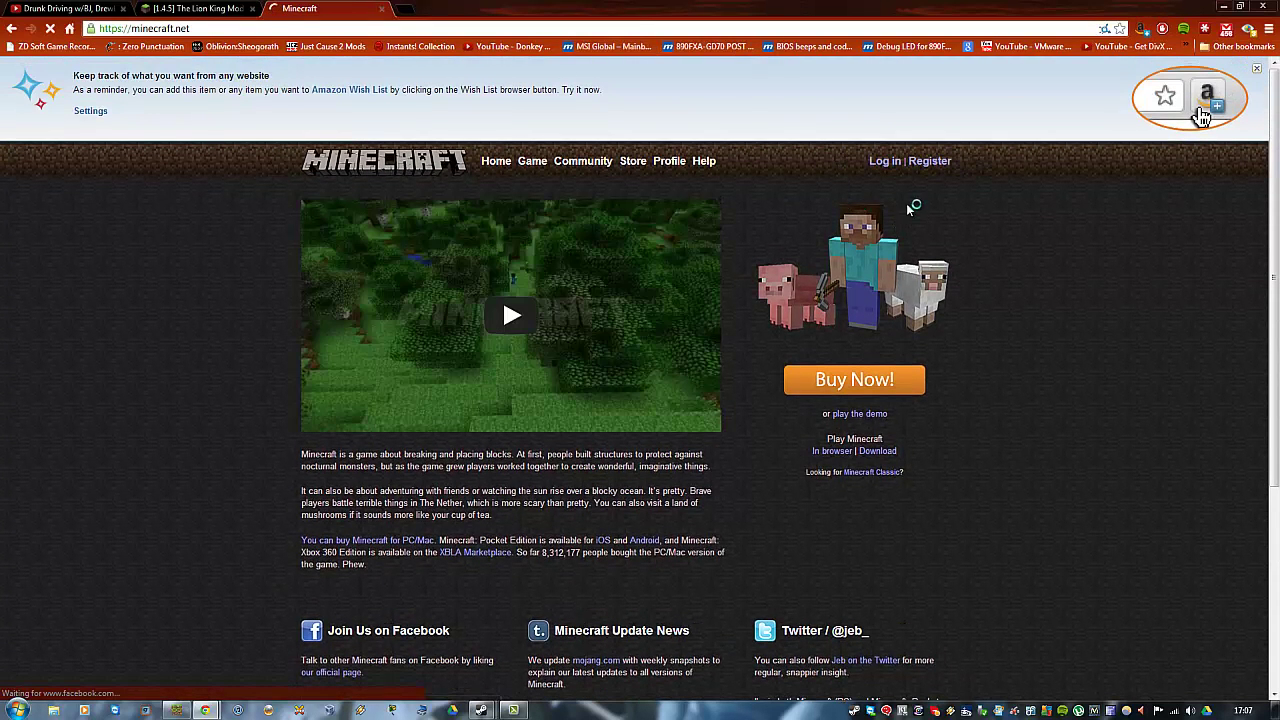
pyautogui.click(875, 451)
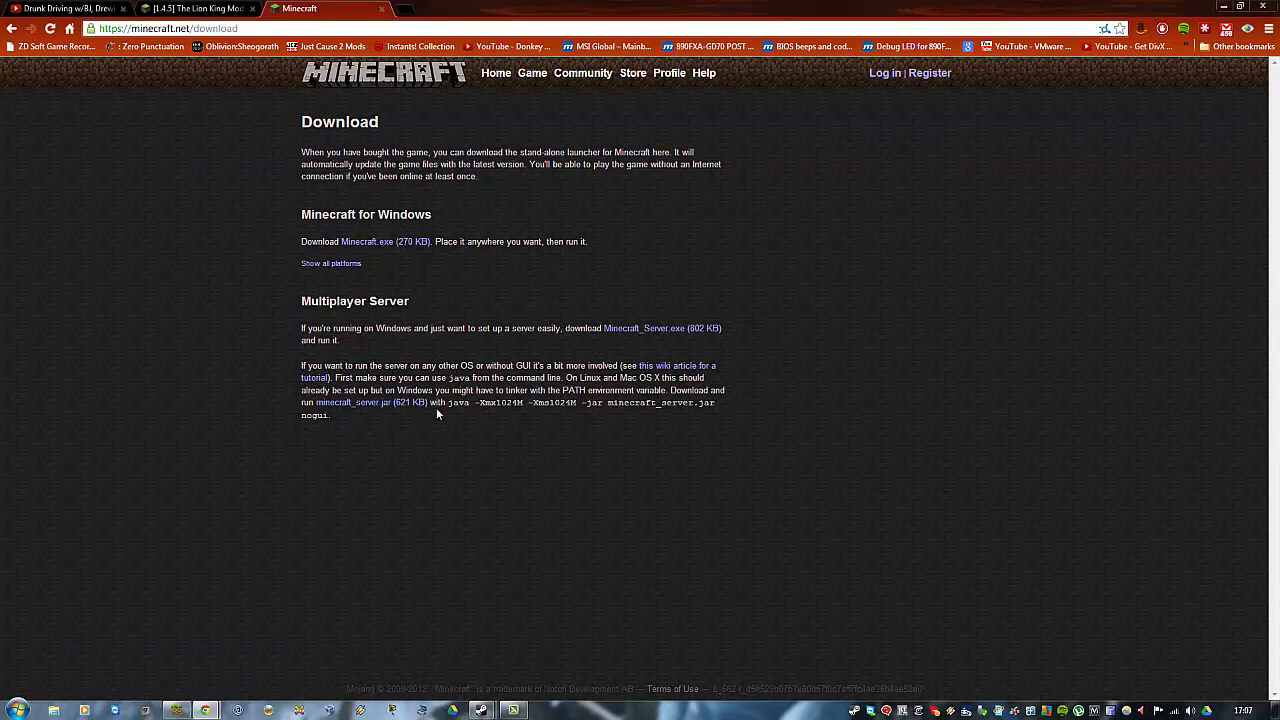
# - Download Minecraft.exe for Windows and run it despite the unknown publisher
pyautogui.click(373, 250)
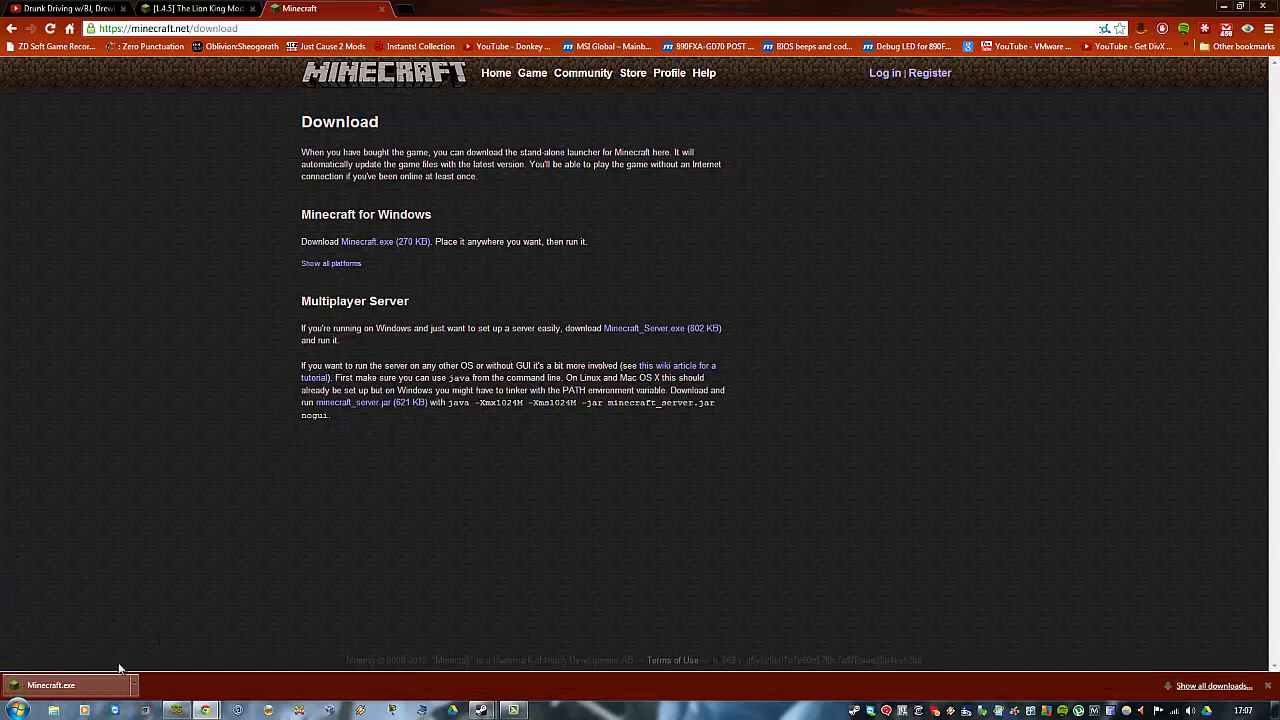
pyautogui.click(110, 685)
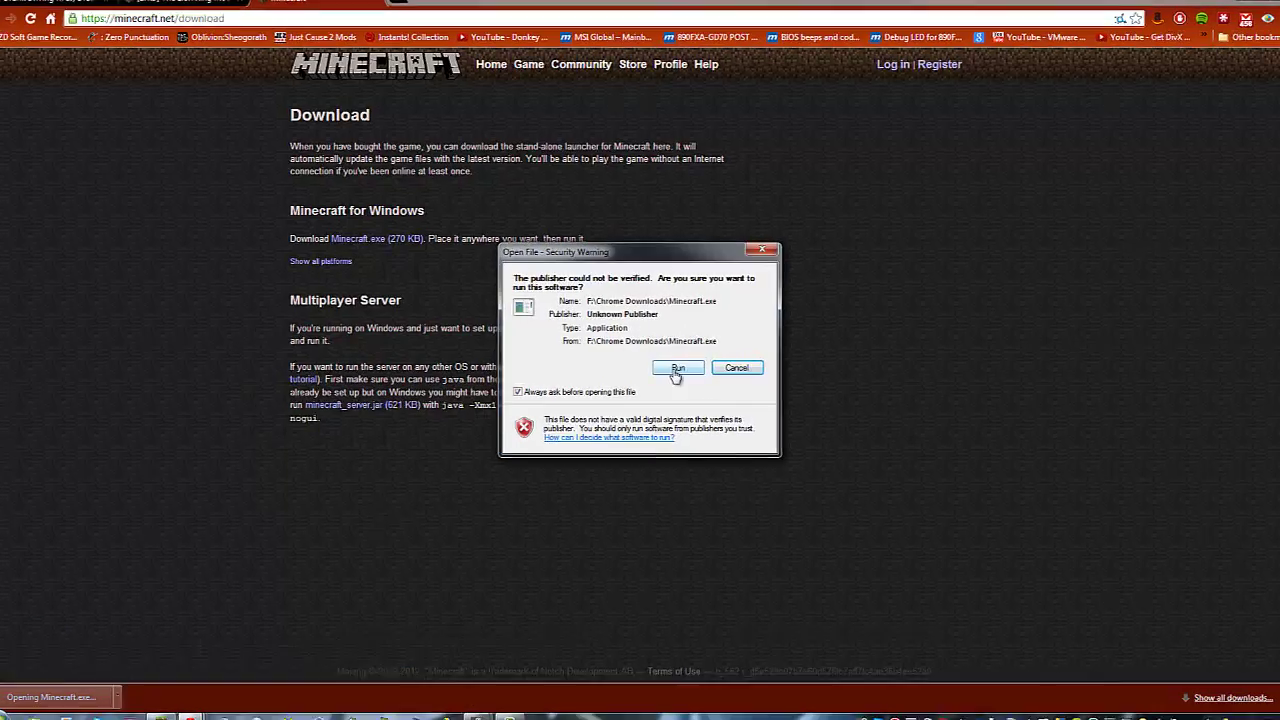
pyautogui.click(677, 369)
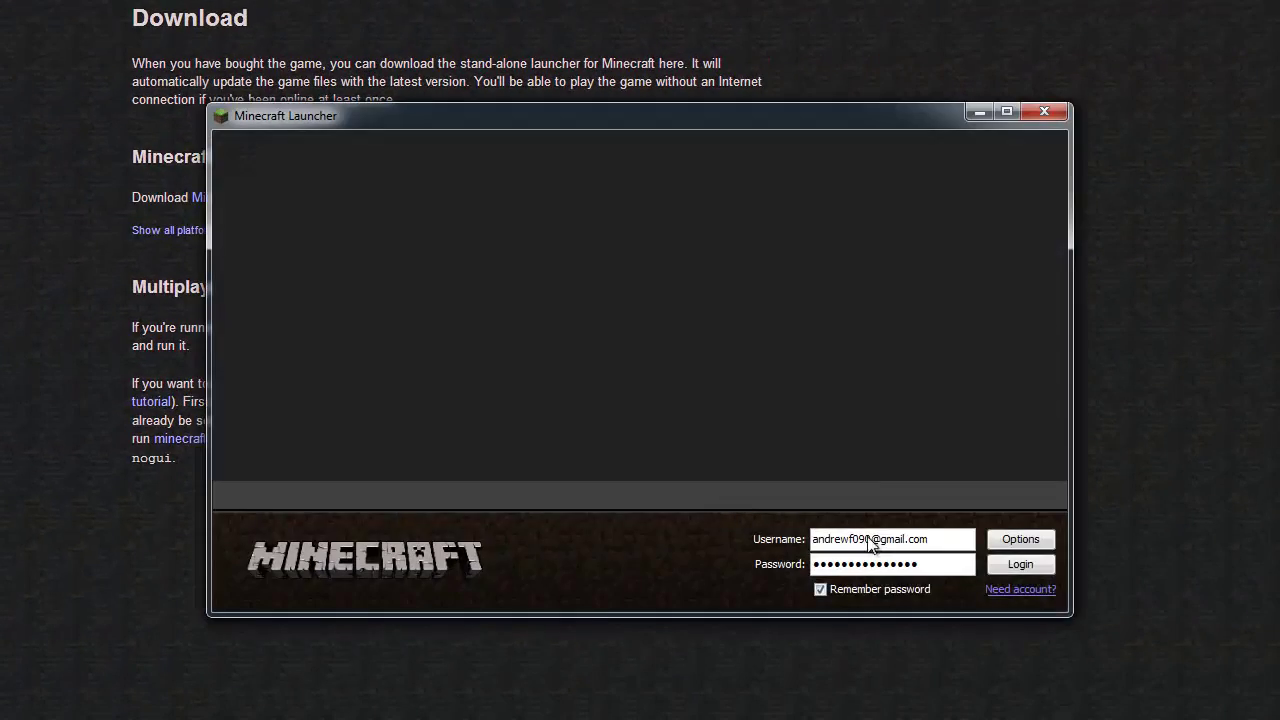
# - Update Minecraft through the launcher using the saved login, and quit the game from its title screen
pyautogui.click(1004, 565)
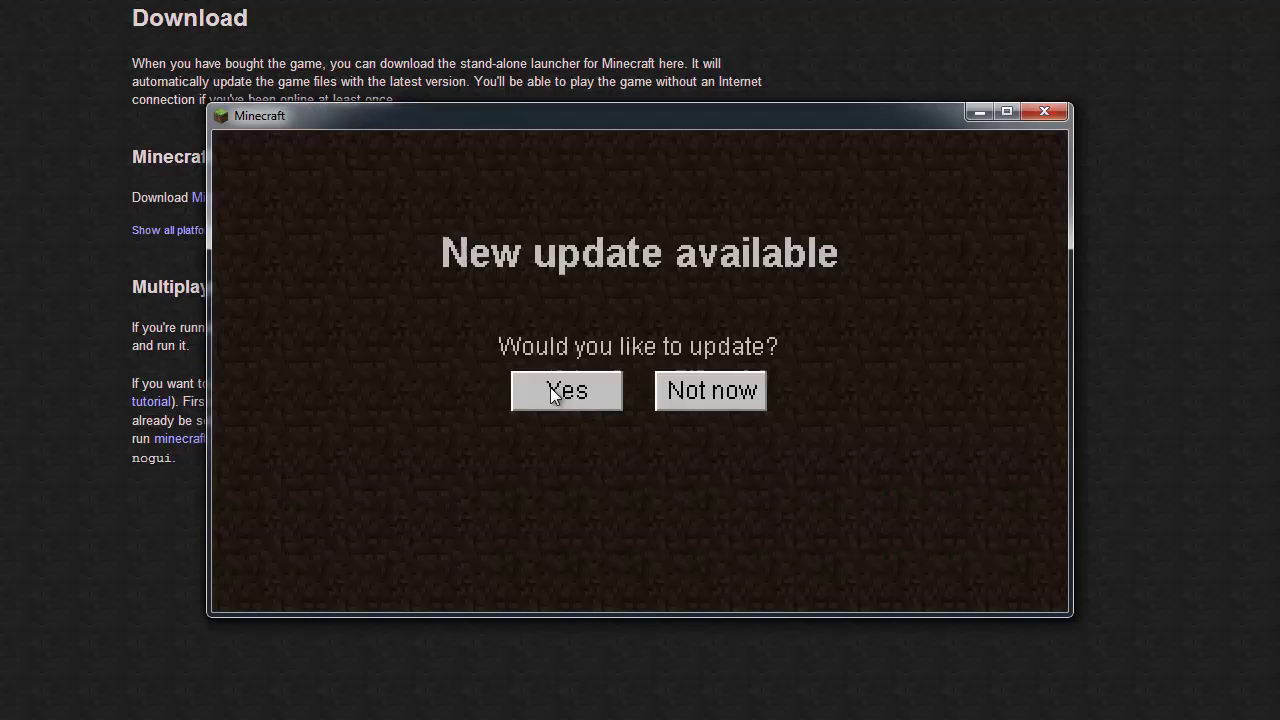
pyautogui.click(553, 395)
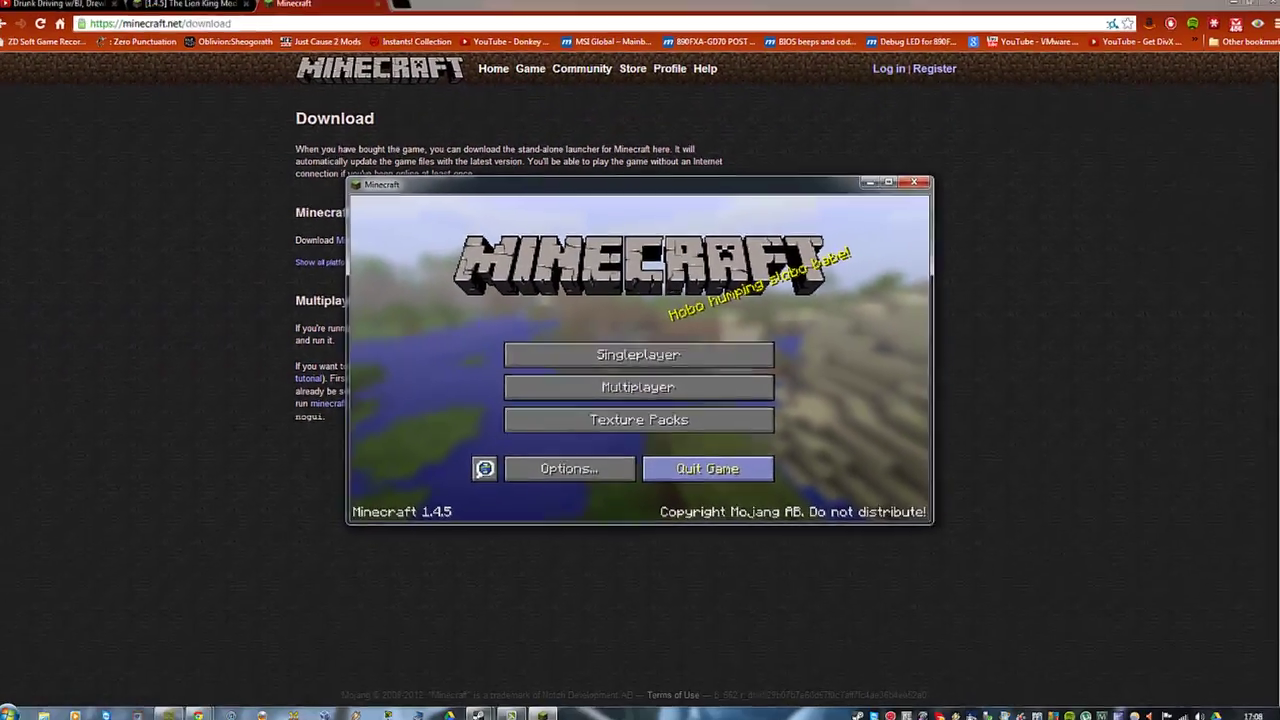
pyautogui.click(686, 503)
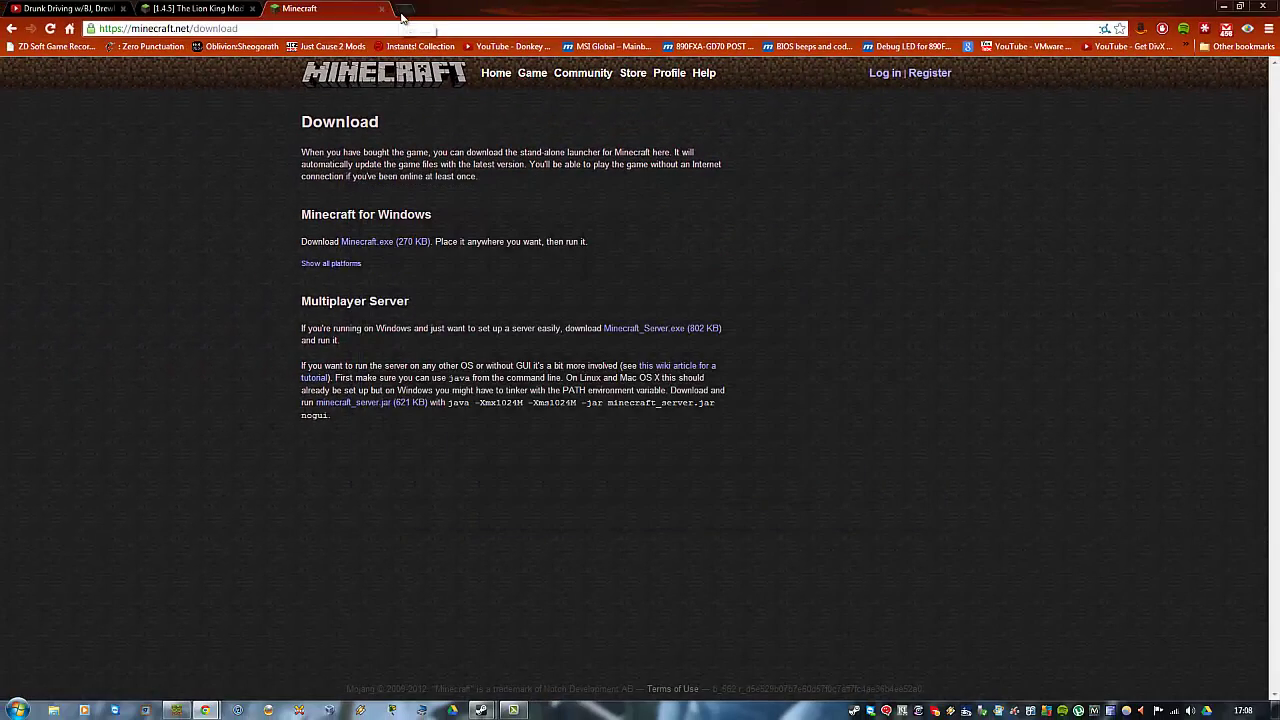
# - Open minecraftforge.net in another new browser tab
pyautogui.click(403, 18)
pyautogui.write('min')
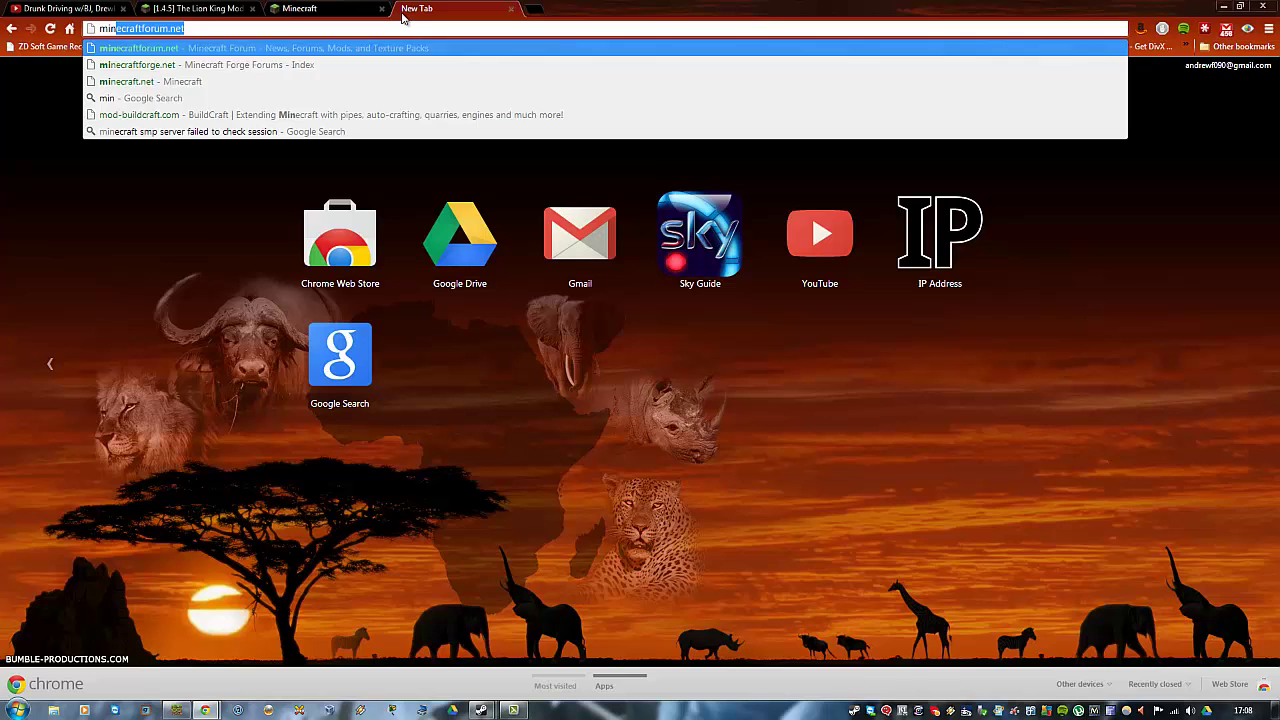
pyautogui.write('ecraft')
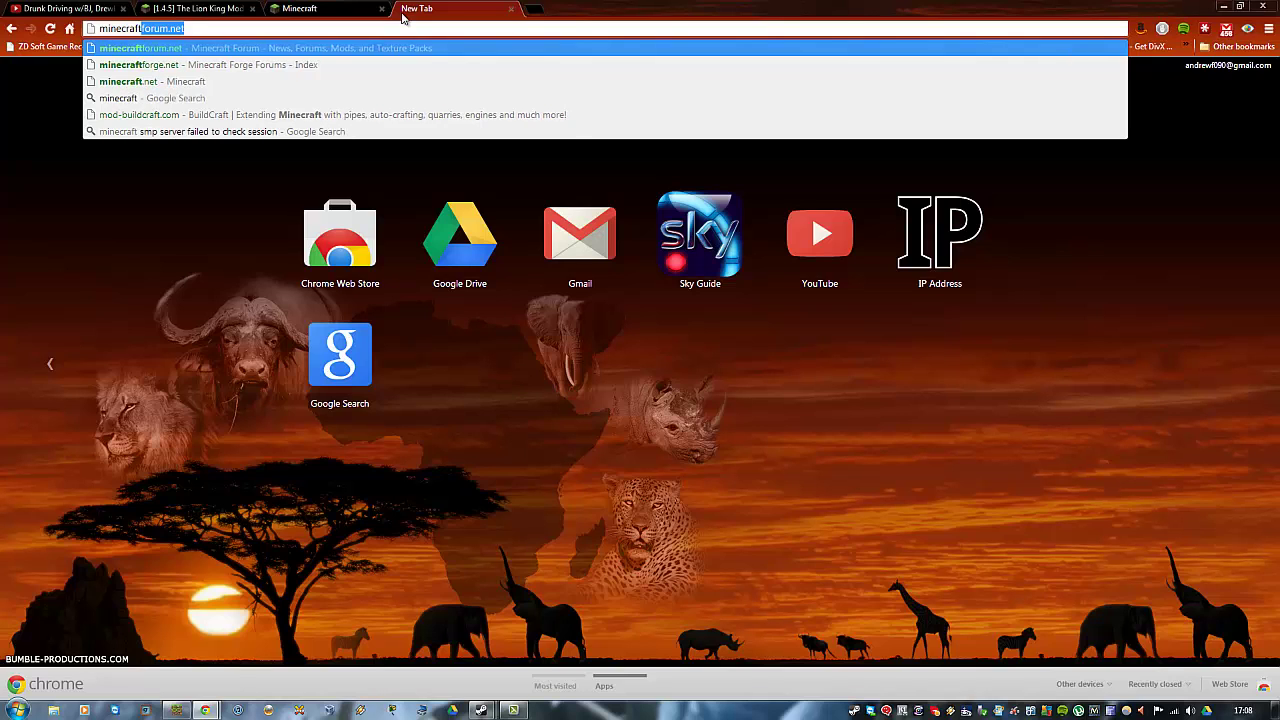
pyautogui.write('fo')
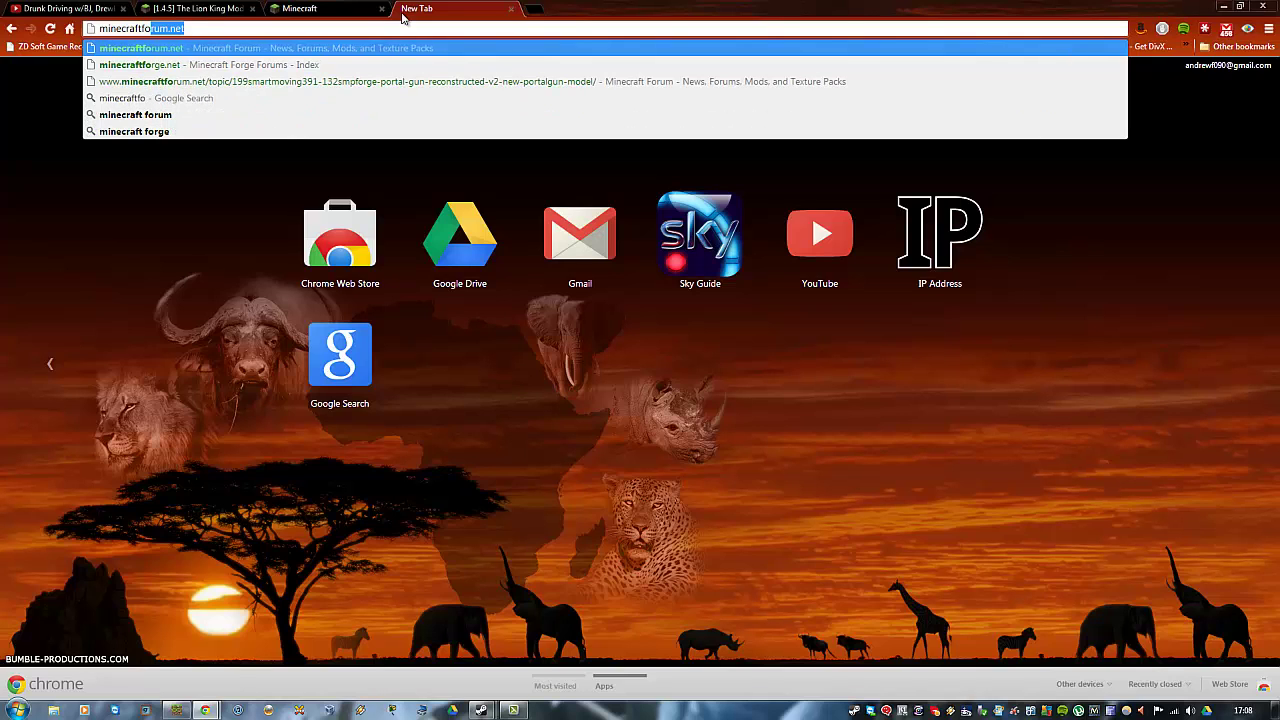
pyautogui.write('rhe')
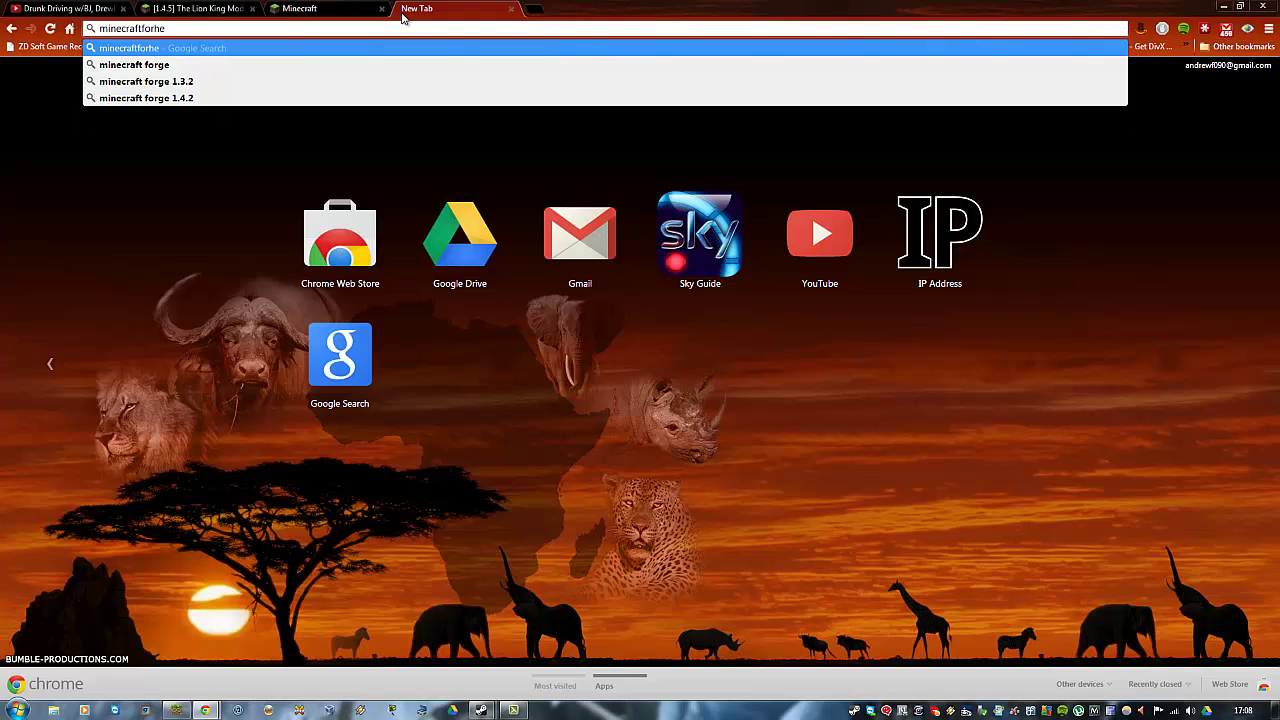
pyautogui.press('BackSpace')
pyautogui.press('BackSpace')
pyautogui.write('ge.net')
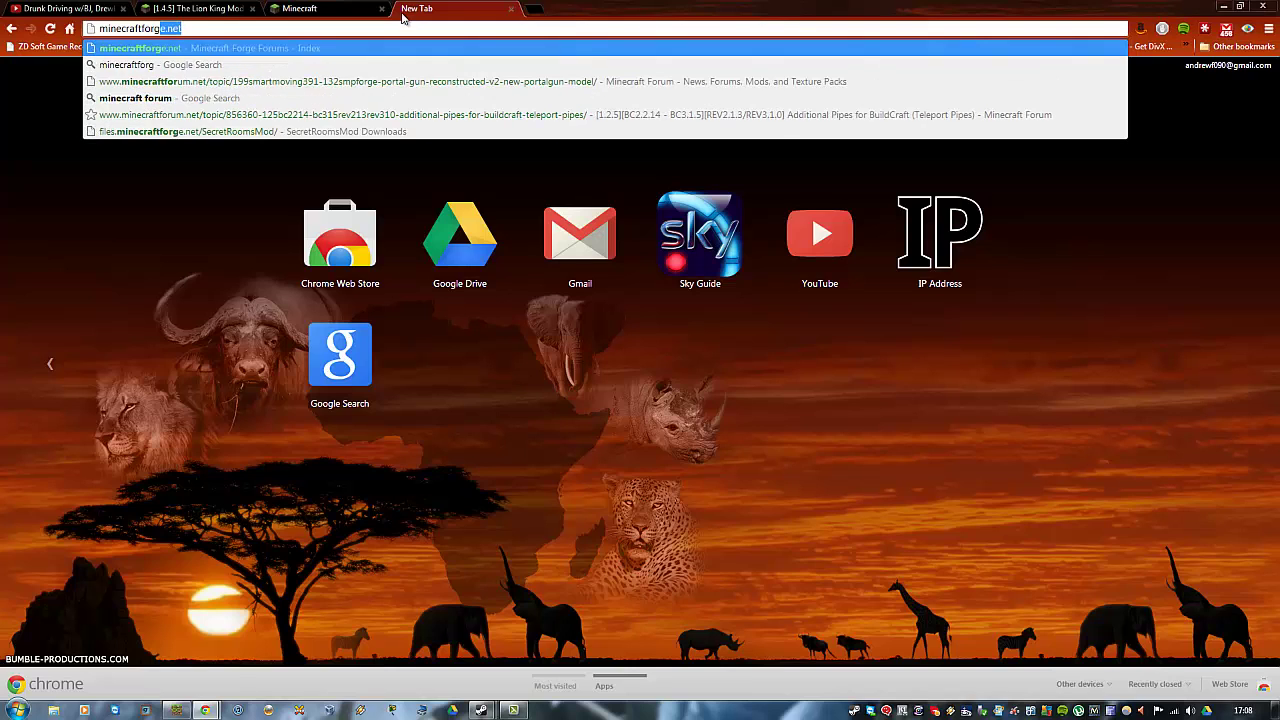
pyautogui.press('Return')
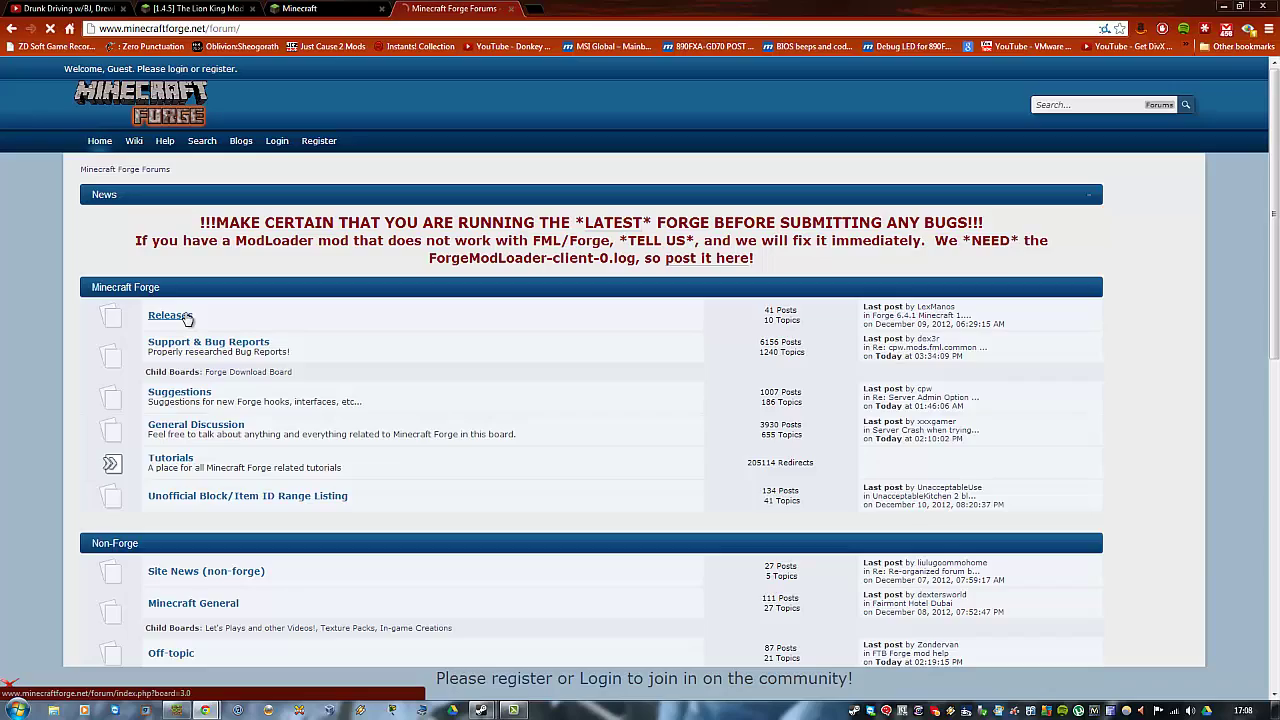
# - Download the Universal build through its direct link from the Forge 6.4.1 Minecraft 1.4.5 topic in Releases
pyautogui.click(170, 315)
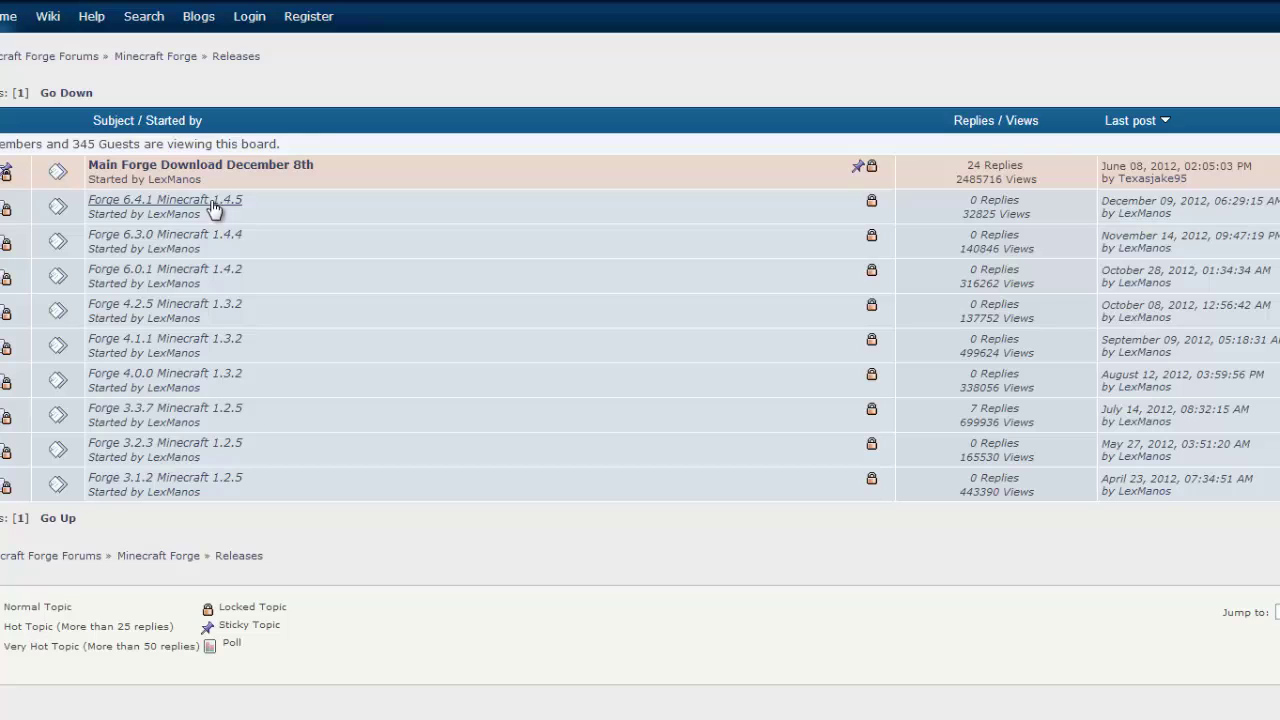
pyautogui.click(213, 203)
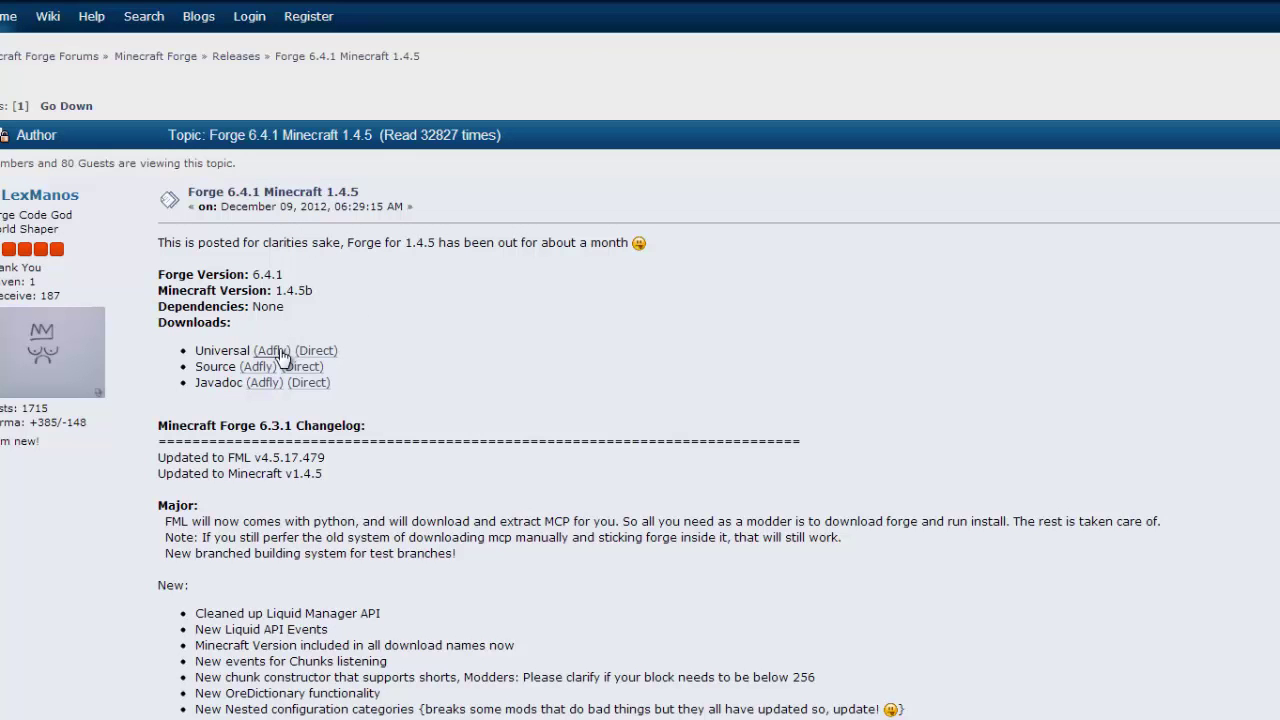
pyautogui.rightClick(318, 352)
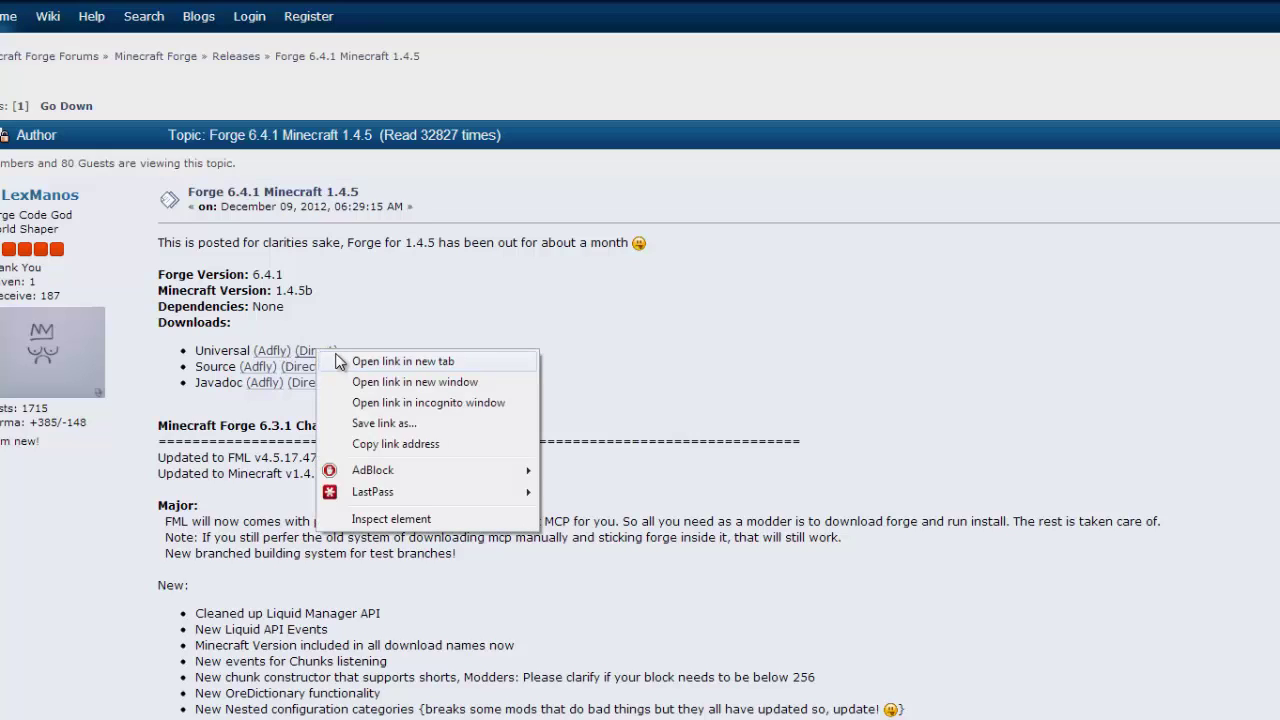
pyautogui.click(448, 355)
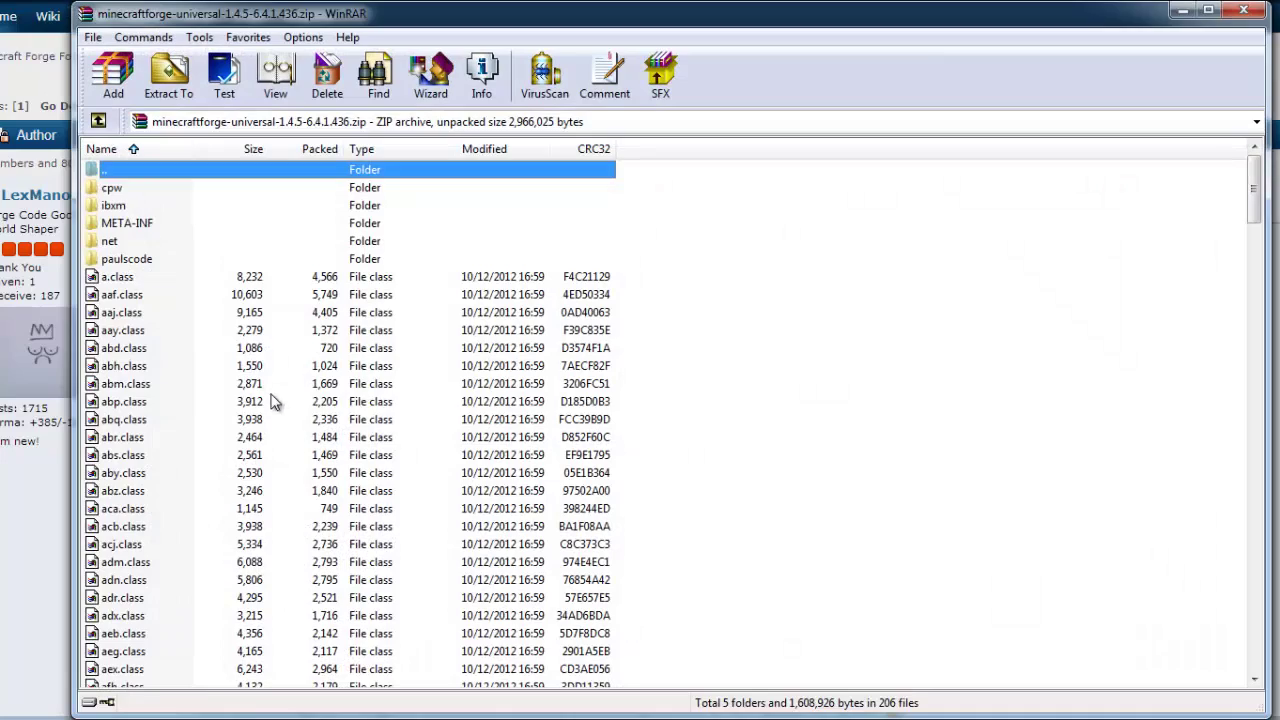
# - Select all files and folders in the minecraftforge-universal-1.4.5-6.4.1.436.zip archive
pyautogui.click(274, 401)
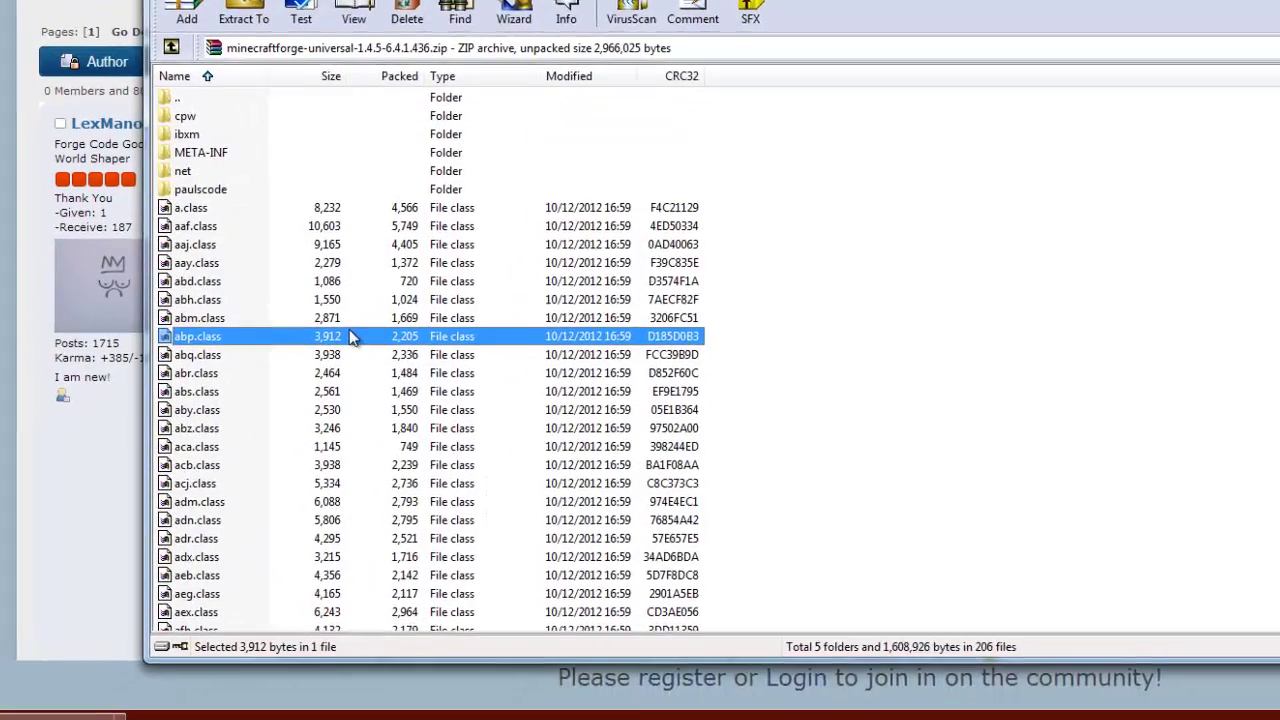
pyautogui.hotkey('ctrl', 'a')
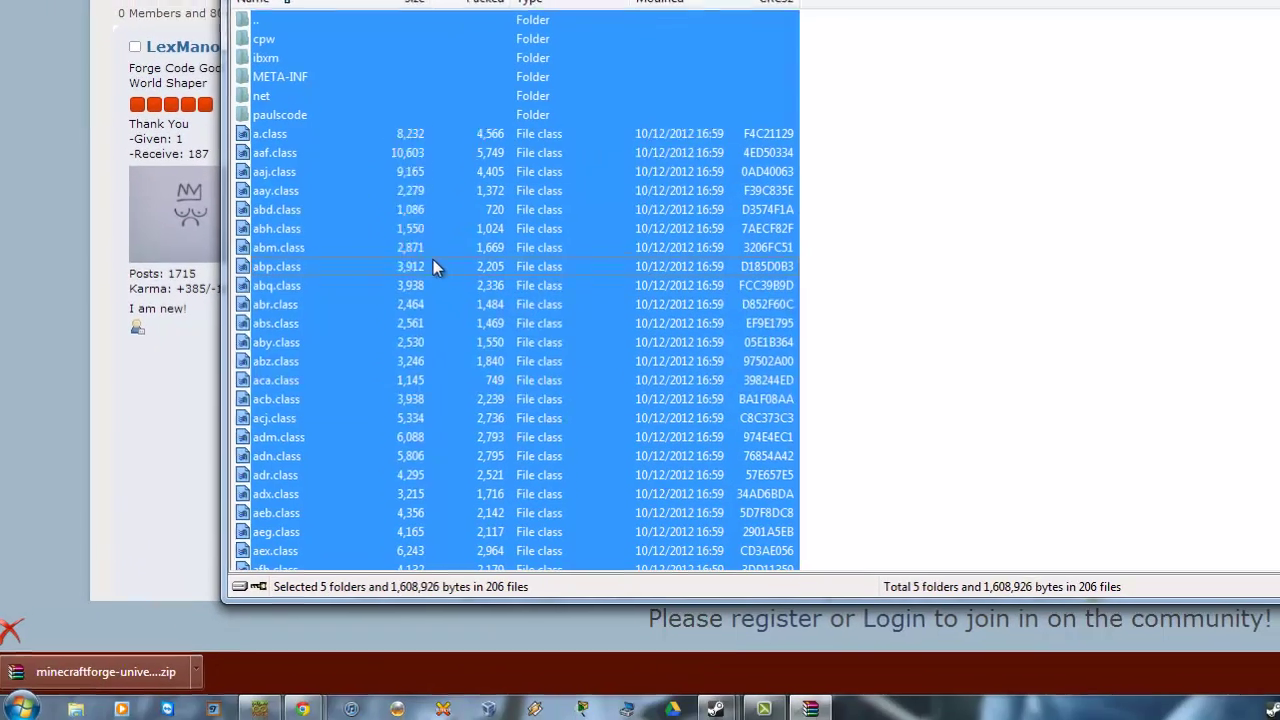
# - Open the .minecraft\bin folder inside the %appdata% Roaming folder
pyautogui.click(24, 703)
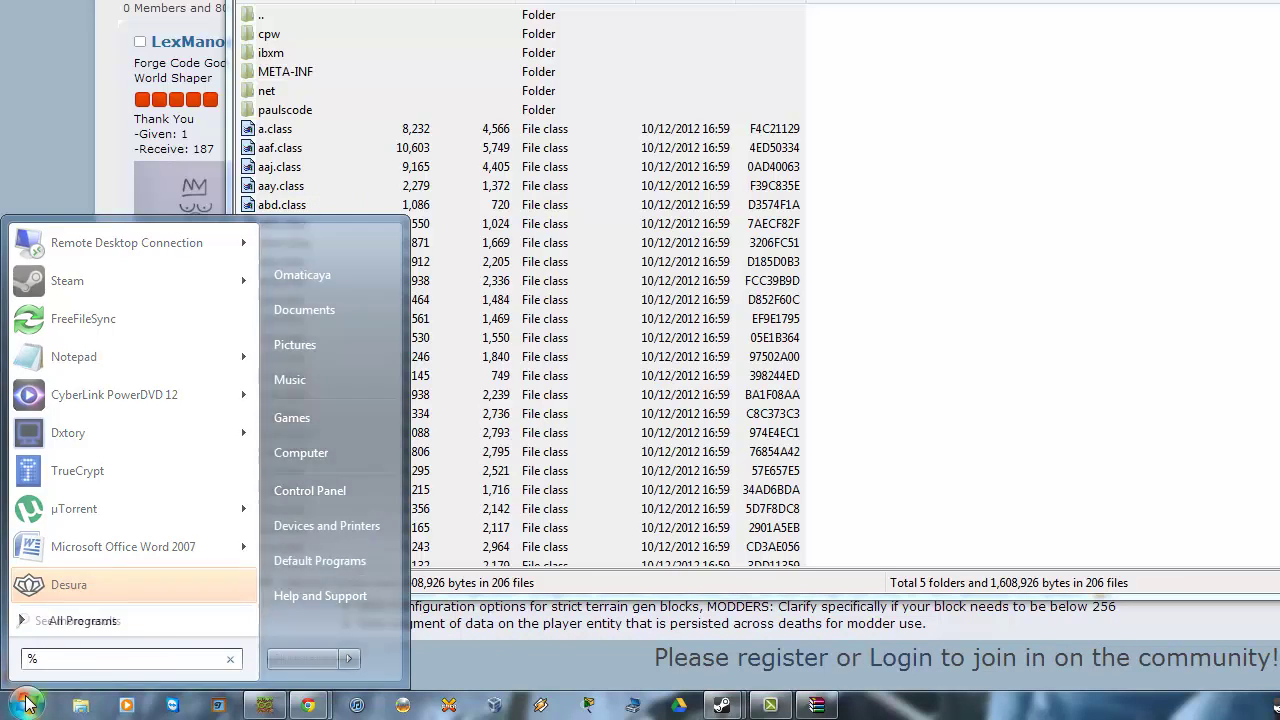
pyautogui.write('%appdata')
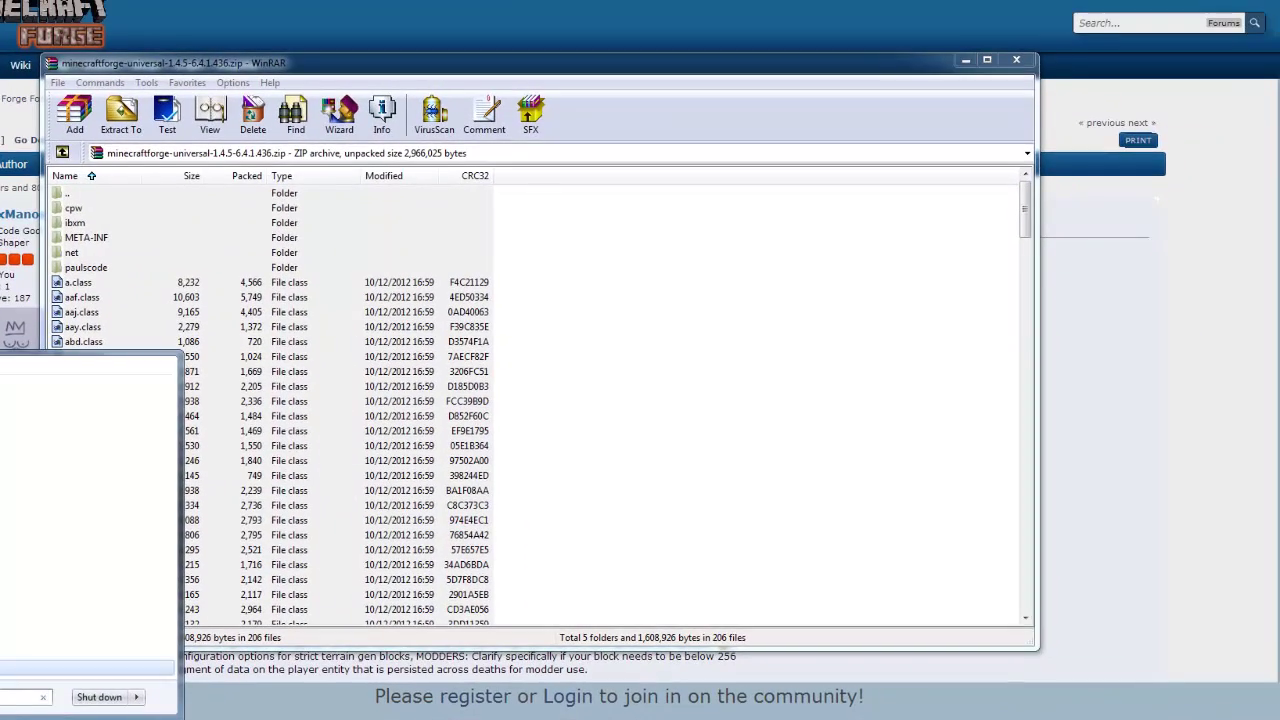
pyautogui.press('Return')
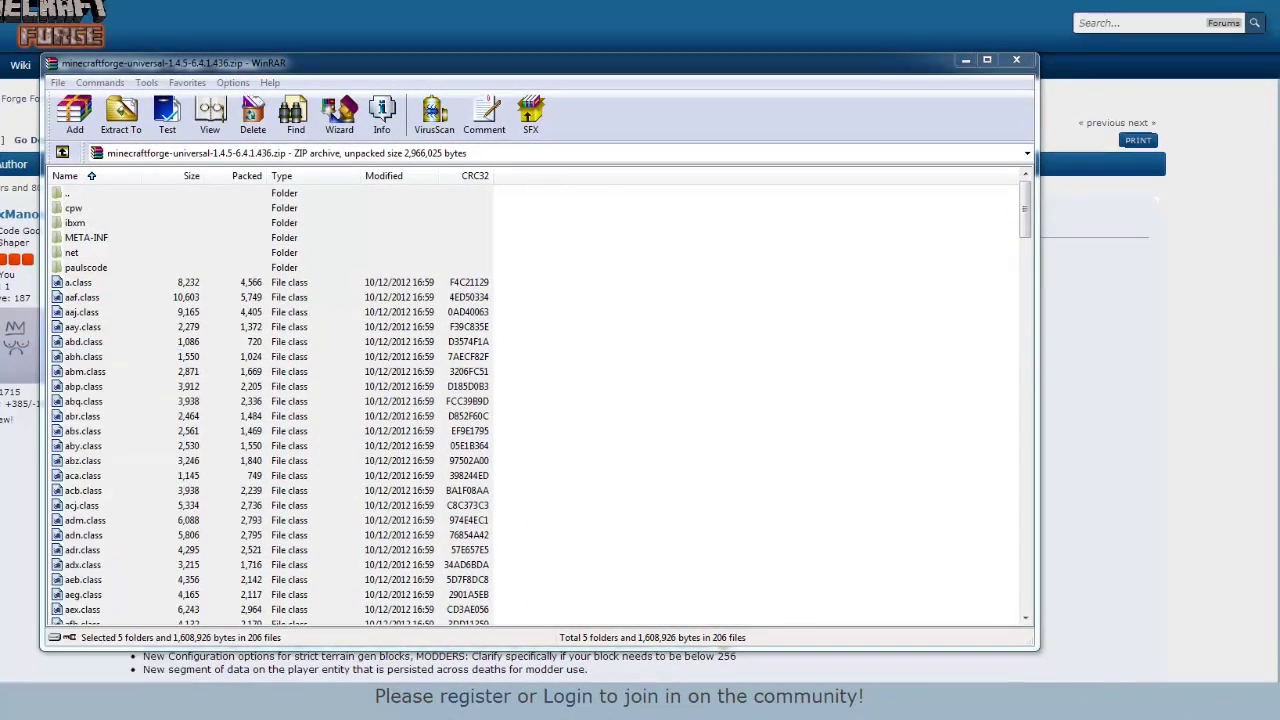
pyautogui.doubleClick(334, 197)
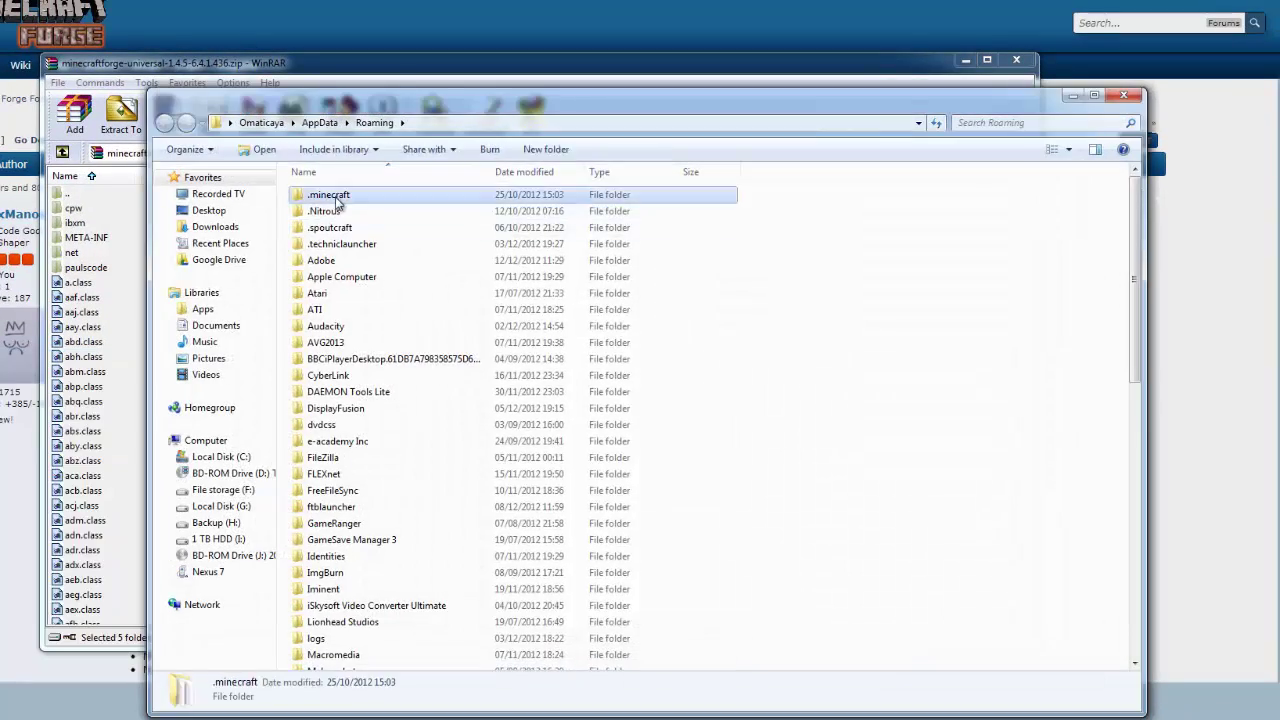
pyautogui.doubleClick(340, 197)
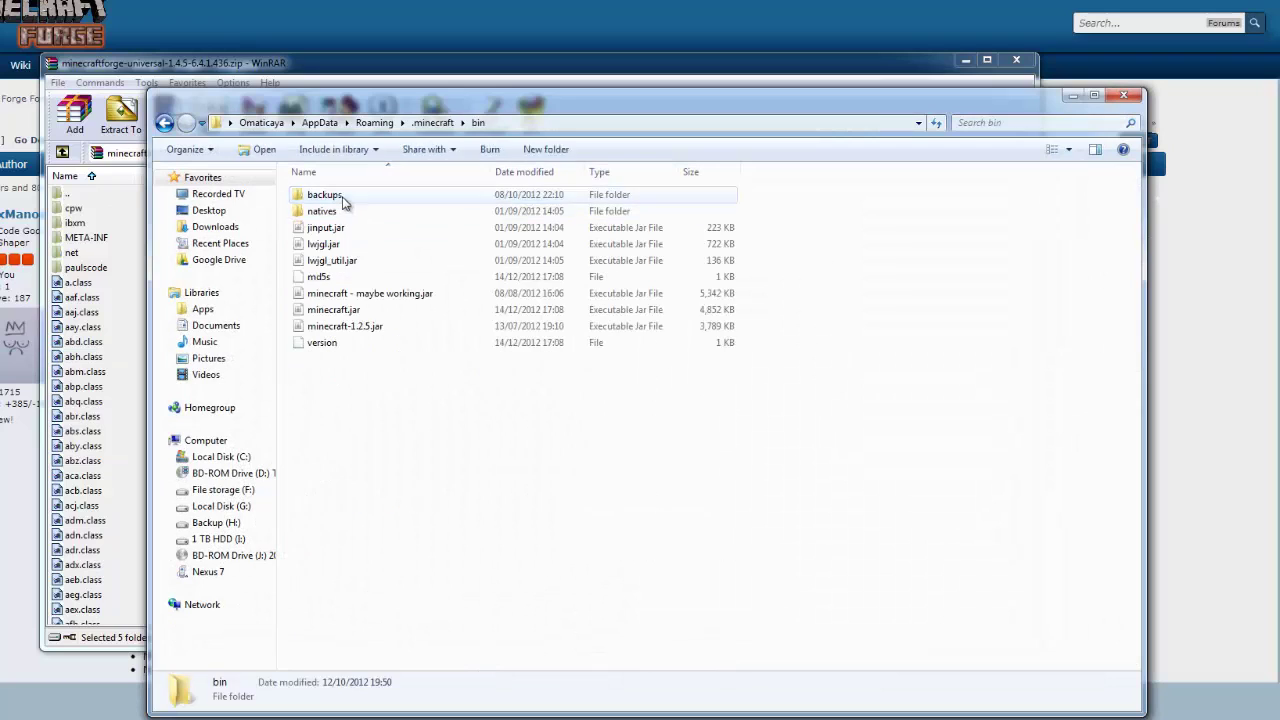
# - Open minecraft.jar with WinRAR archiver and place its window so the Forge archive stays reachable
pyautogui.click(393, 316)
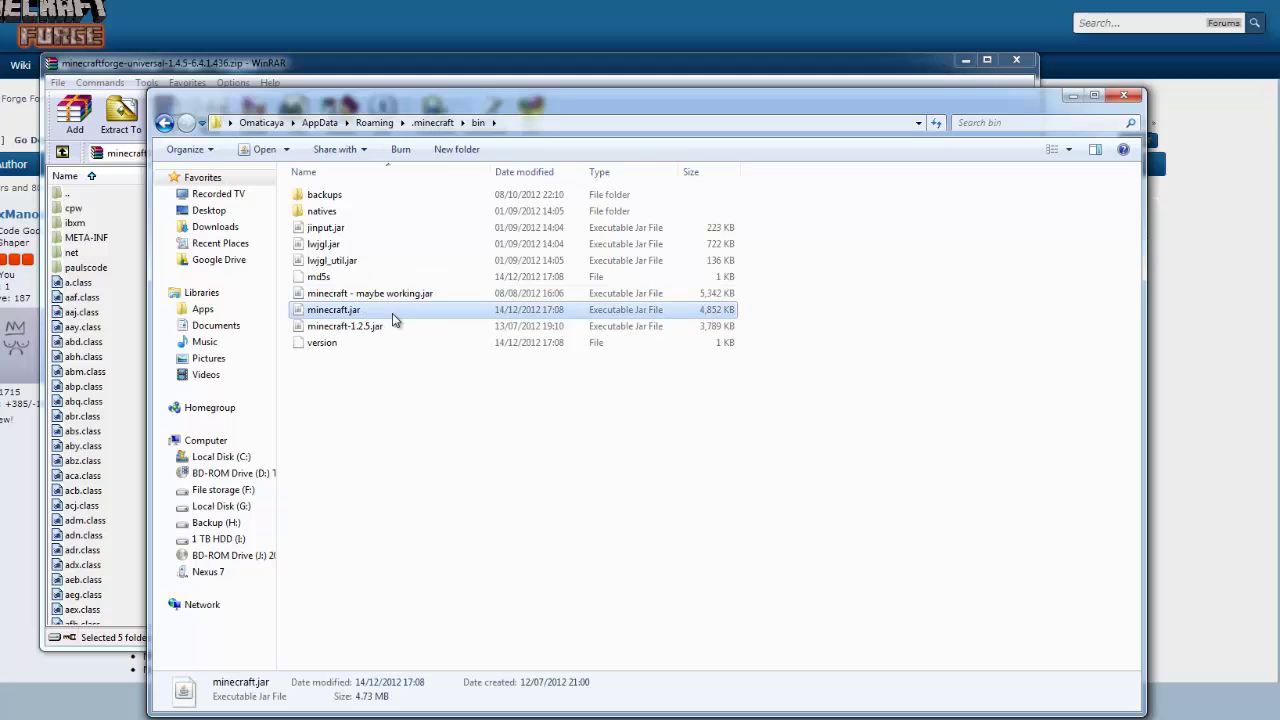
pyautogui.rightClick(393, 313)
pyautogui.moveTo(440, 373)
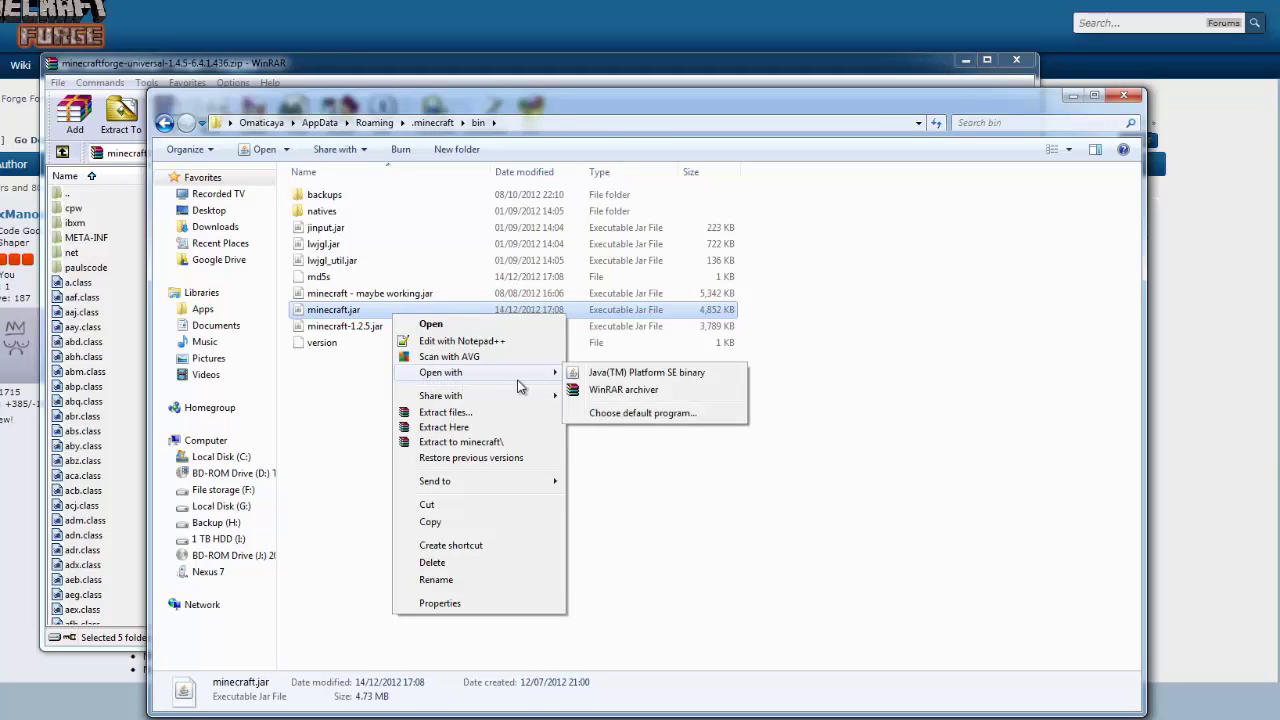
pyautogui.click(611, 391)
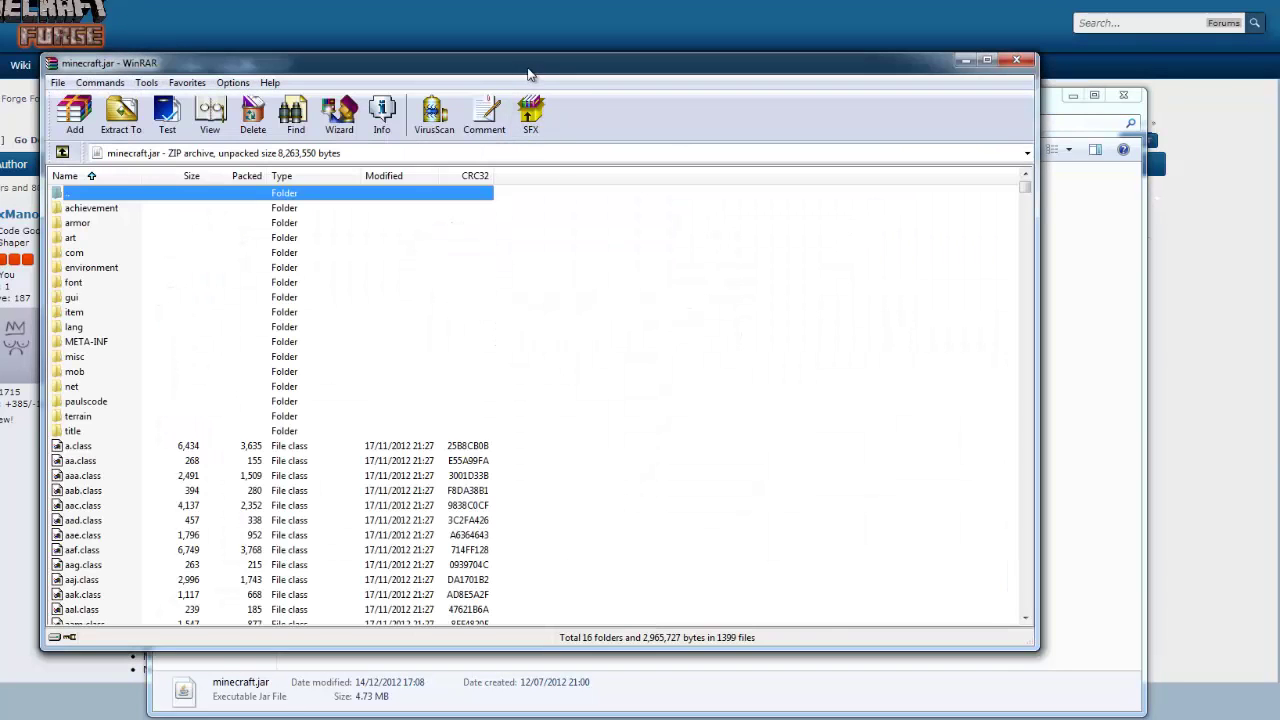
pyautogui.moveTo(540, 16); pyautogui.dragTo(778, 58)
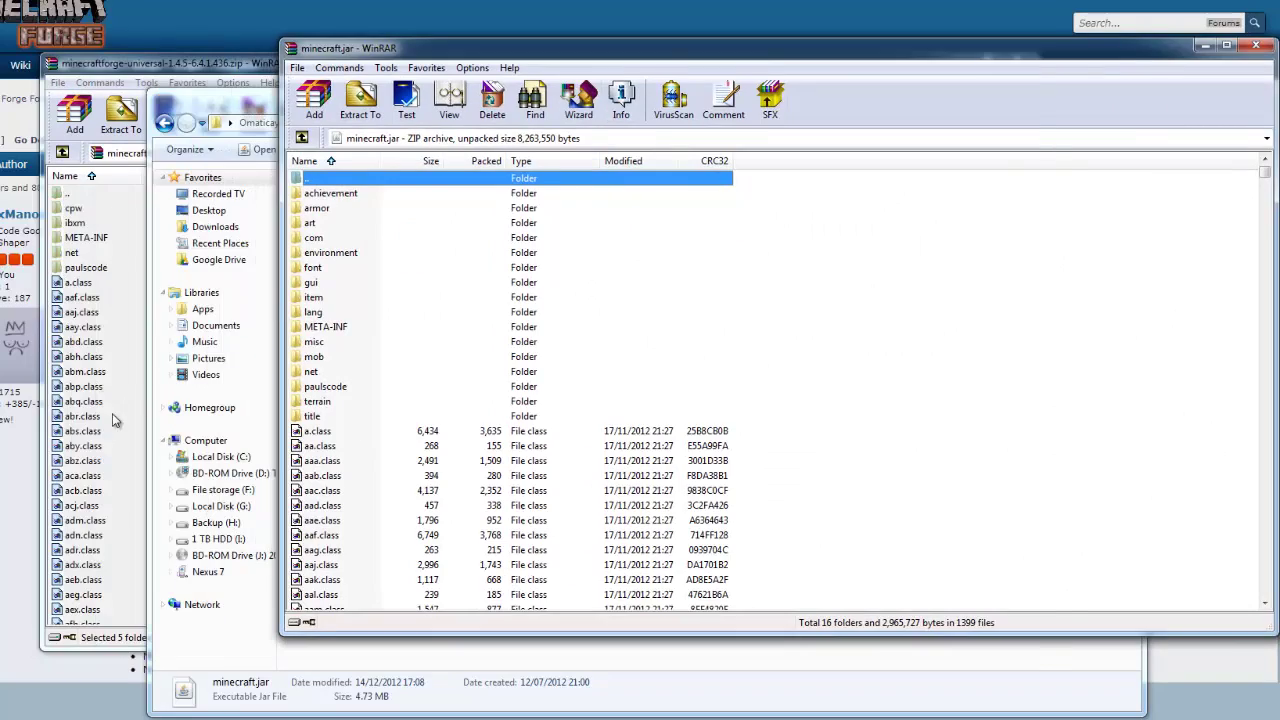
# - Add all selected Forge files and folders to minecraft.jar using the Add and replace files update mode
pyautogui.moveTo(112, 413); pyautogui.dragTo(1015, 427)
pyautogui.moveTo(1118, 432); pyautogui.dragTo(1118, 432)
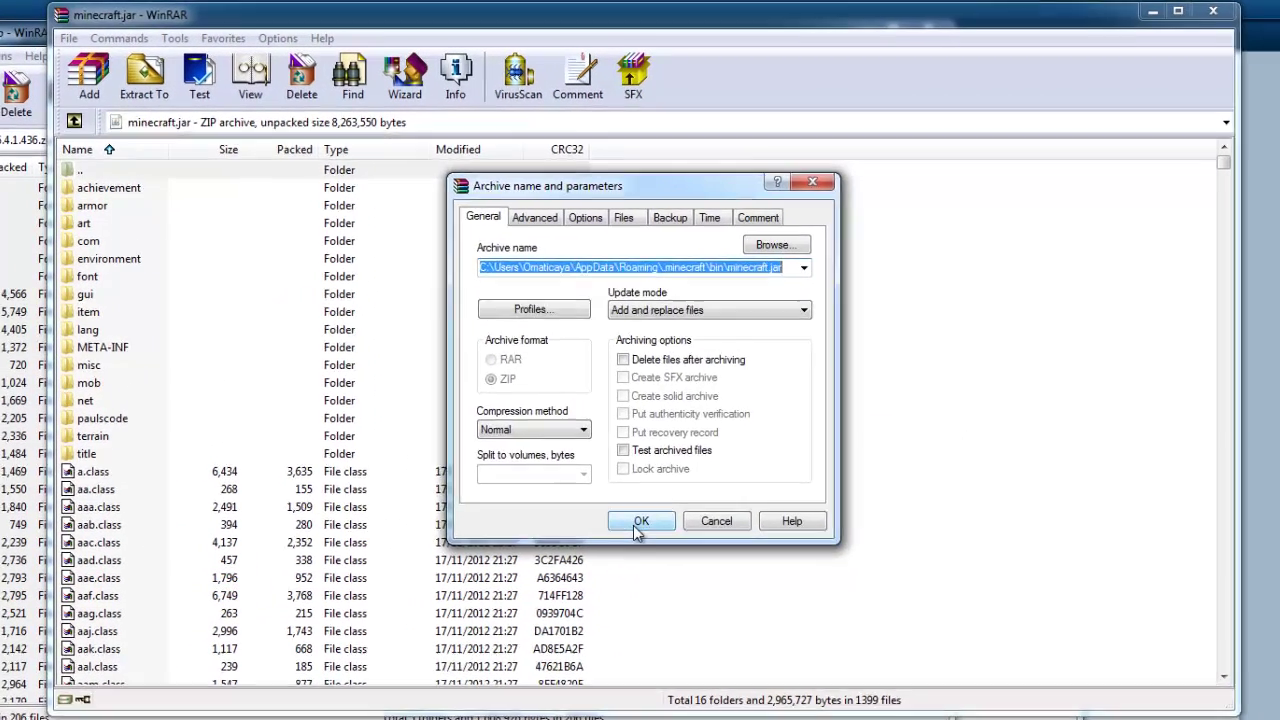
pyautogui.click(778, 476)
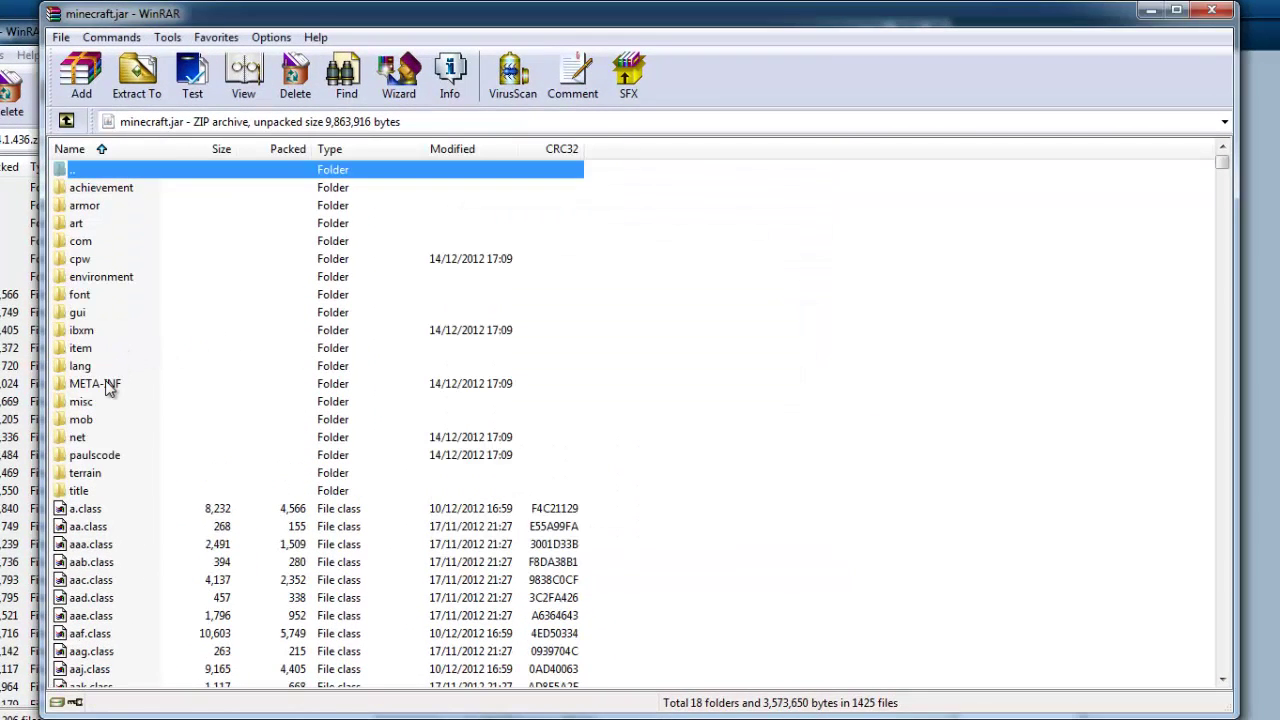
# - Examine the contents of the META-INF folder in minecraft.jar and return to the archive's root
pyautogui.doubleClick(108, 385)
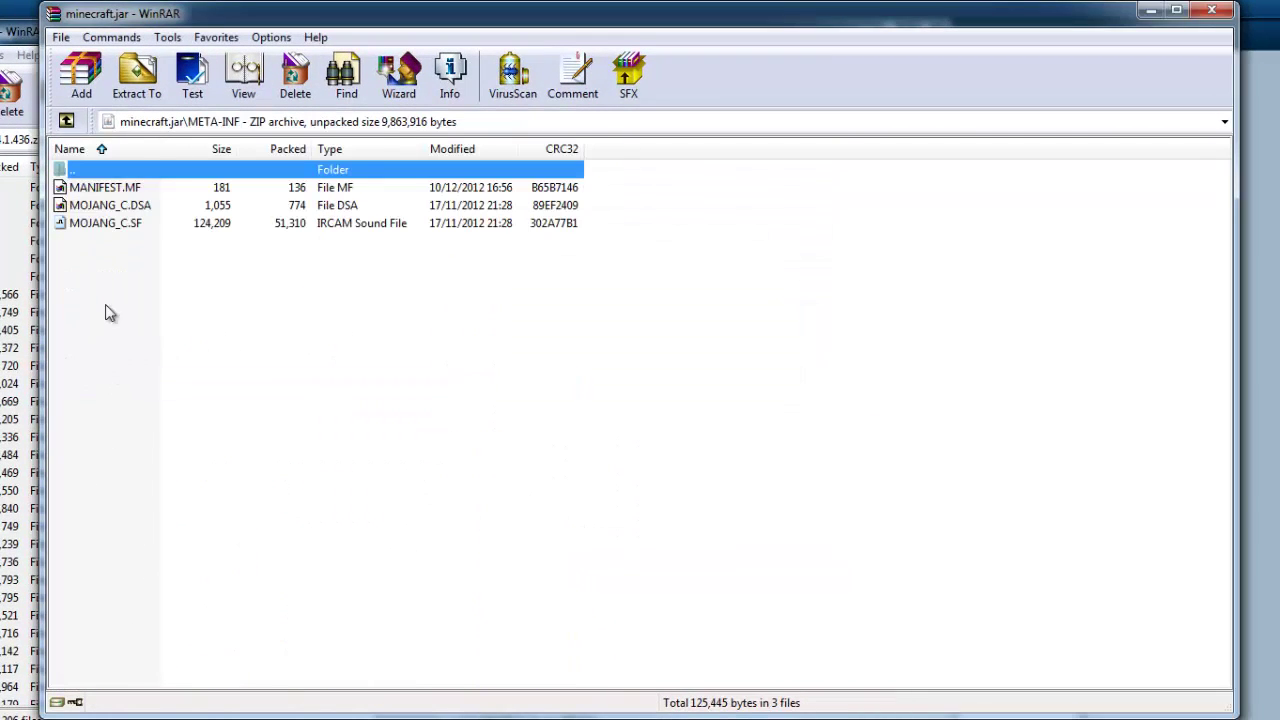
pyautogui.doubleClick(150, 173)
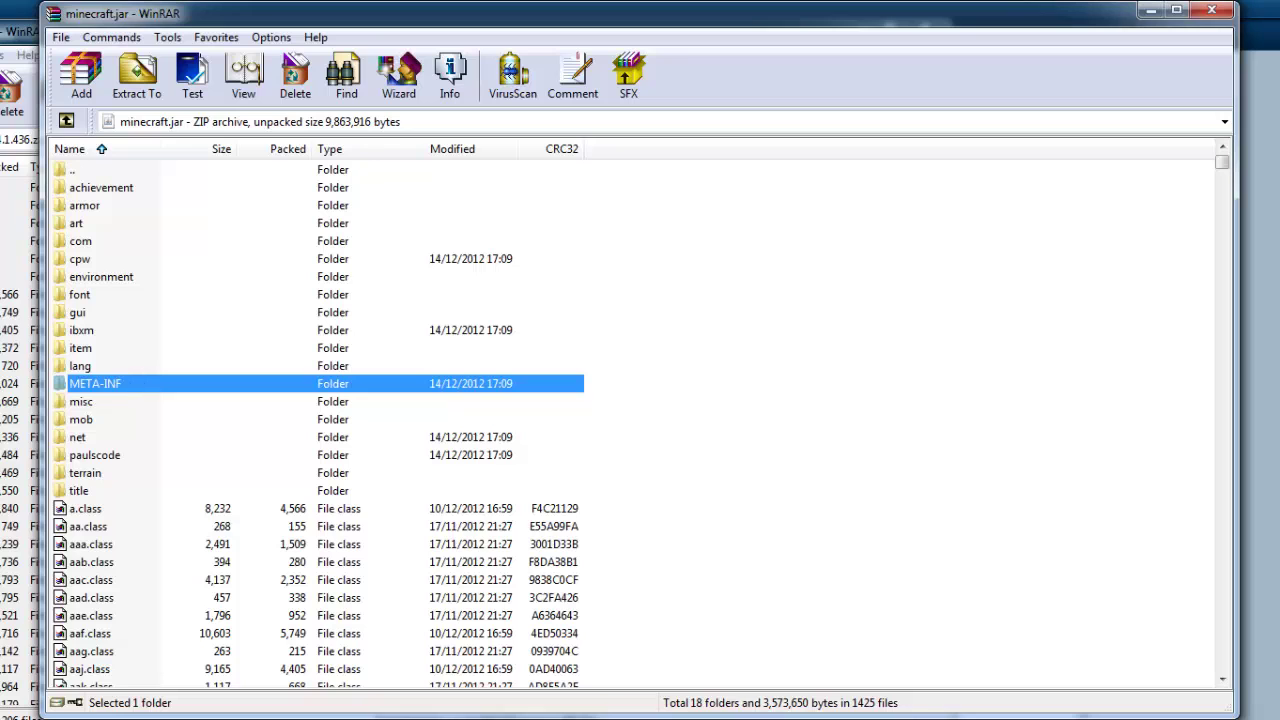
pyautogui.hotkey('alt', 'Tab')
pyautogui.press('BackSpace')
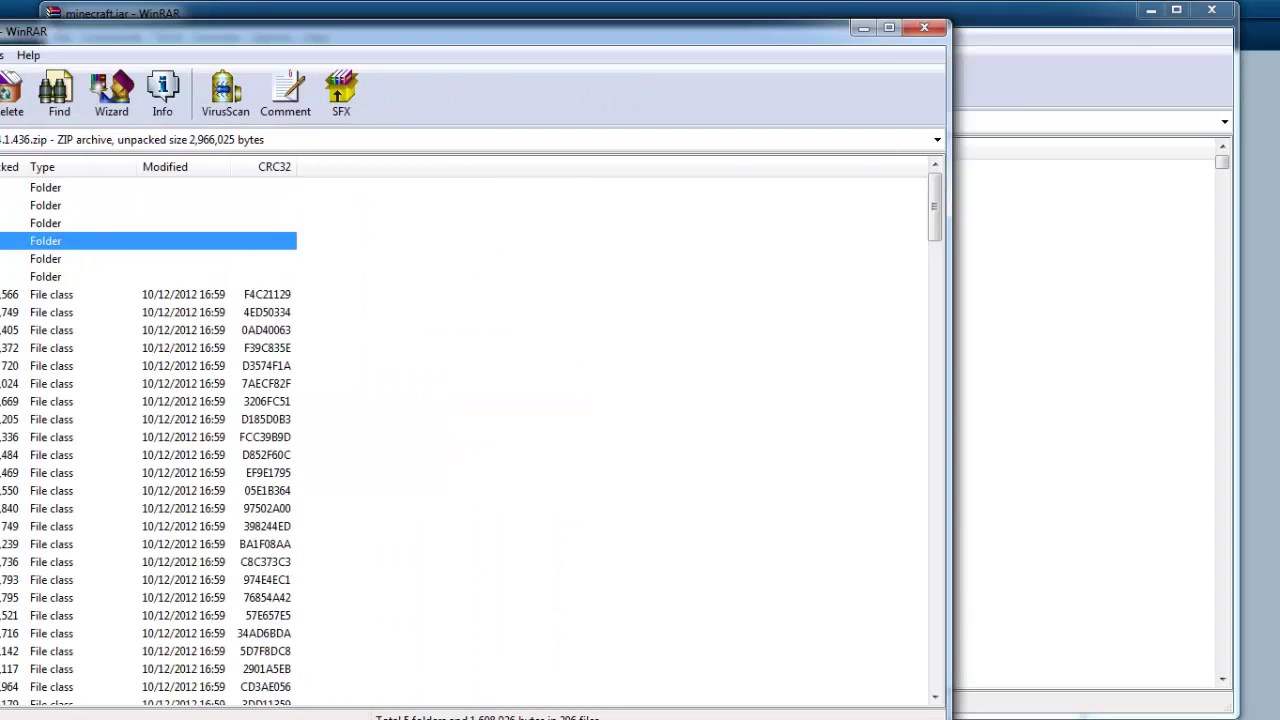
pyautogui.click(1088, 350)
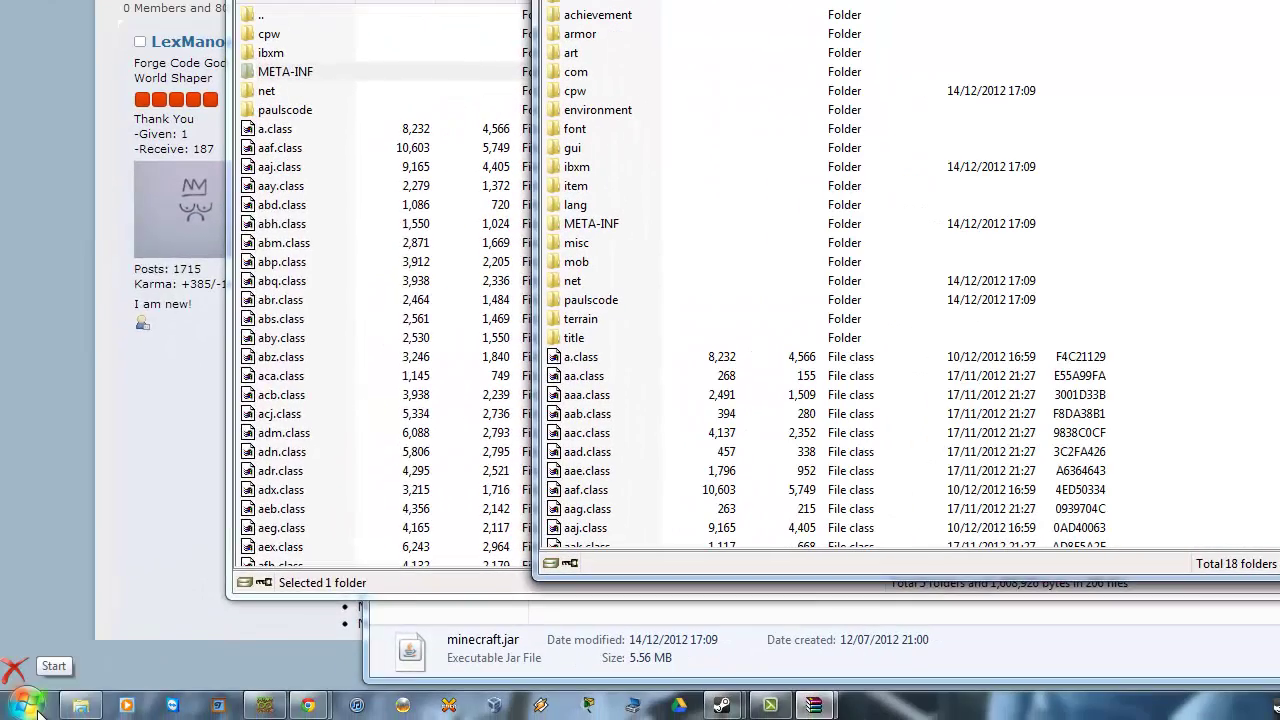
# - Try to find the game by searching the computer for minecraft, and abandon the search
pyautogui.click(40, 712)
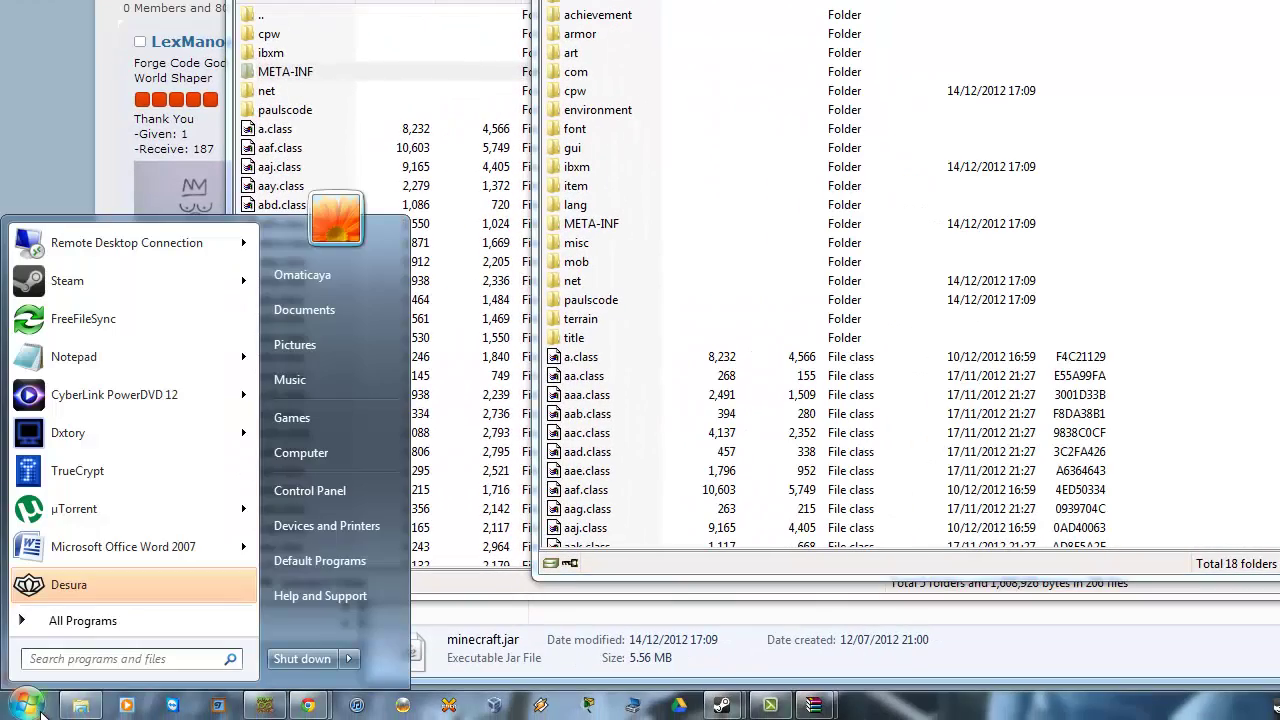
pyautogui.write('minecr')
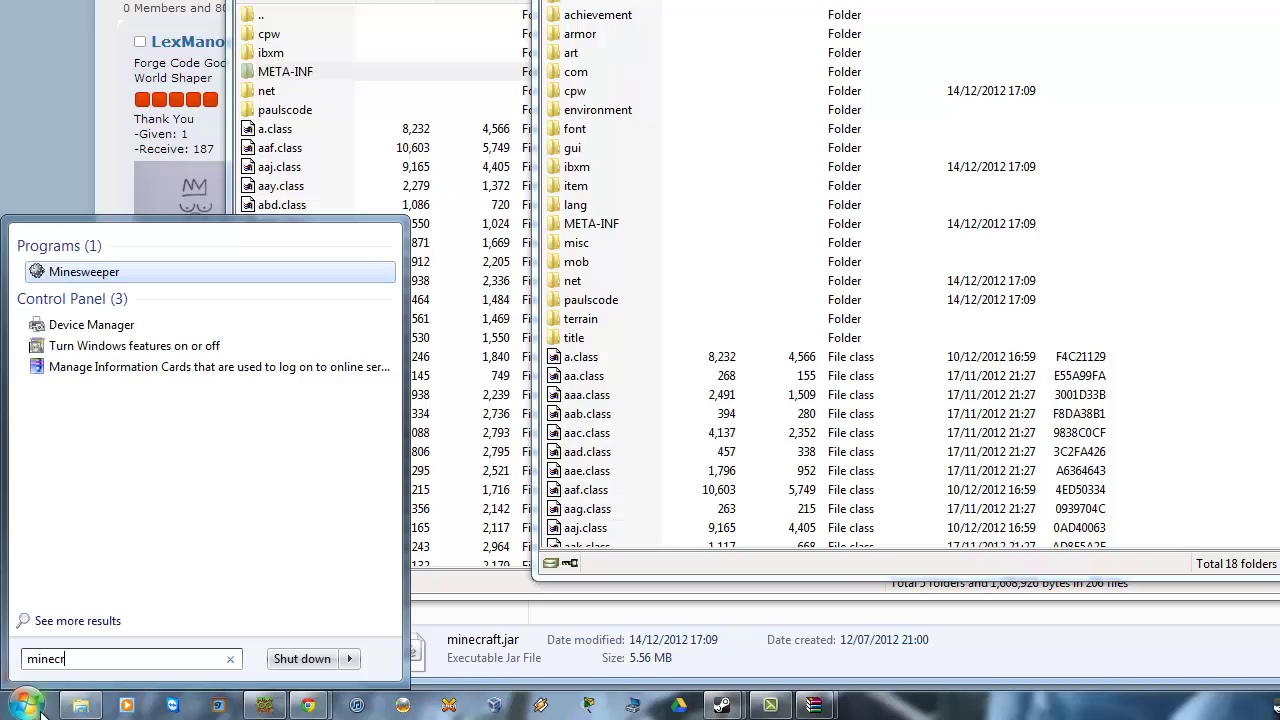
pyautogui.write('aft')
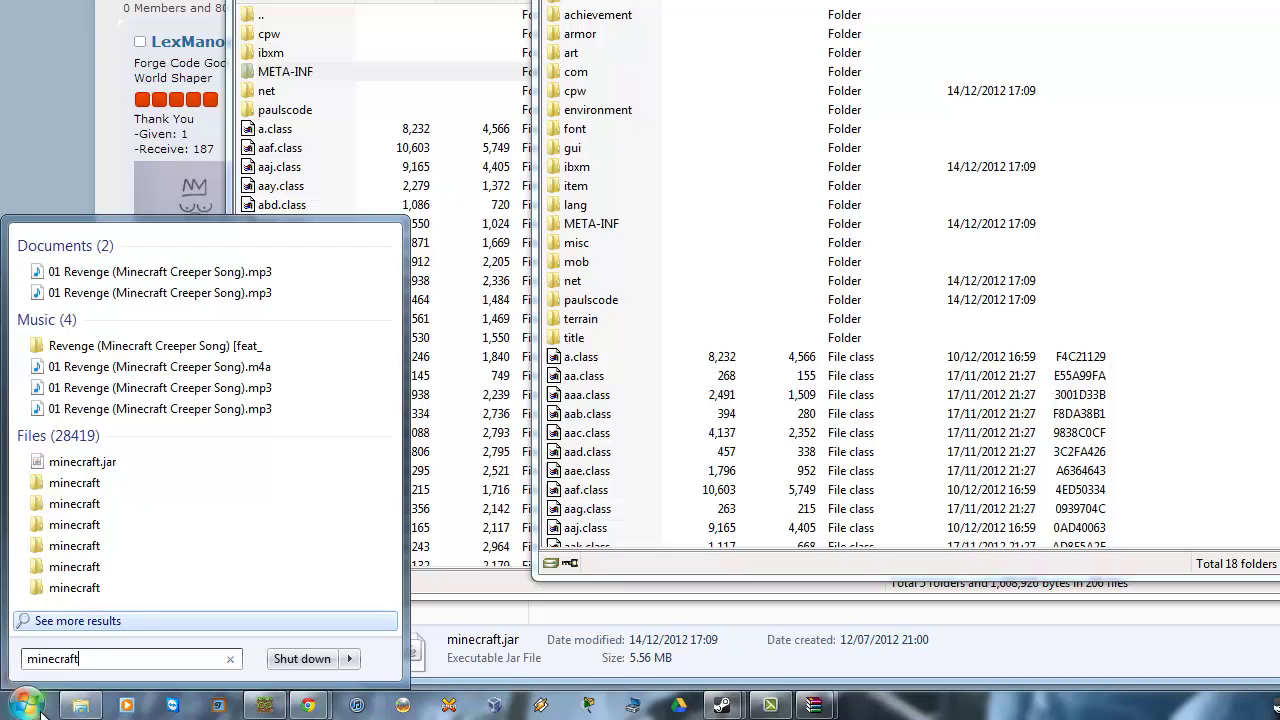
pyautogui.press('BackSpace')
pyautogui.press('BackSpace')
pyautogui.press('BackSpace')
pyautogui.press('BackSpace')
pyautogui.press('BackSpace')
pyautogui.press('BackSpace')
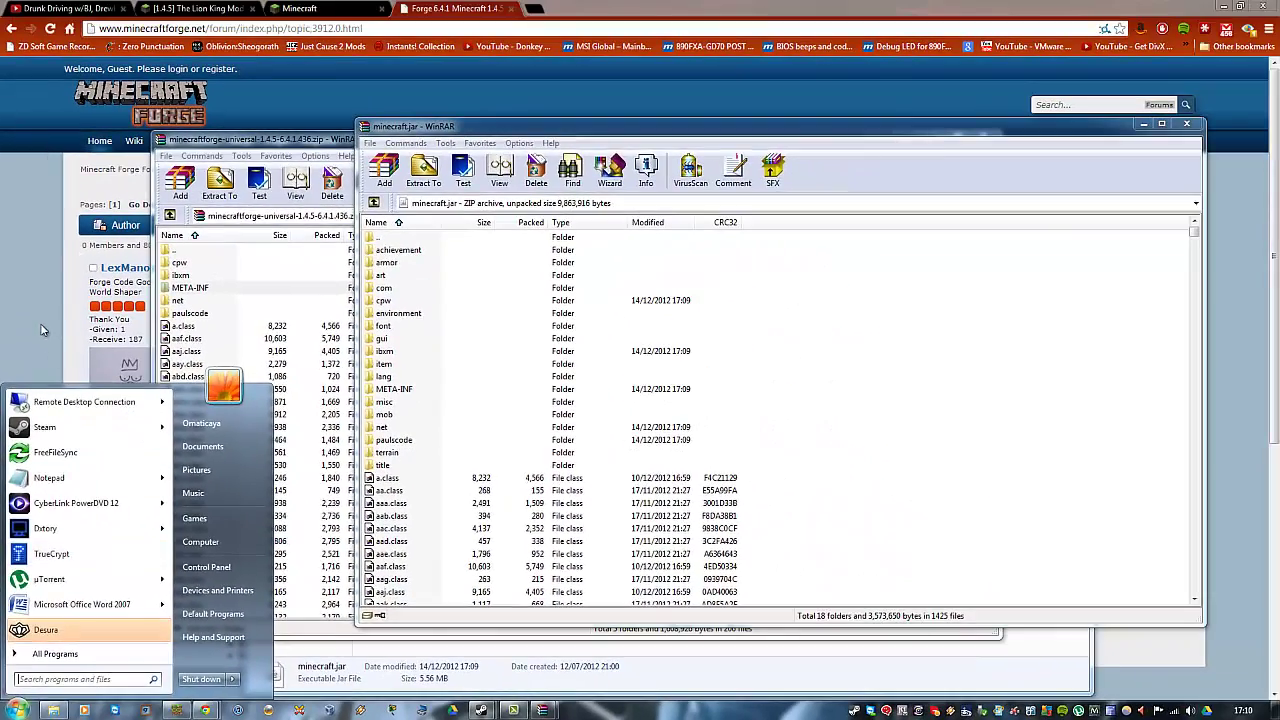
pyautogui.click(42, 330)
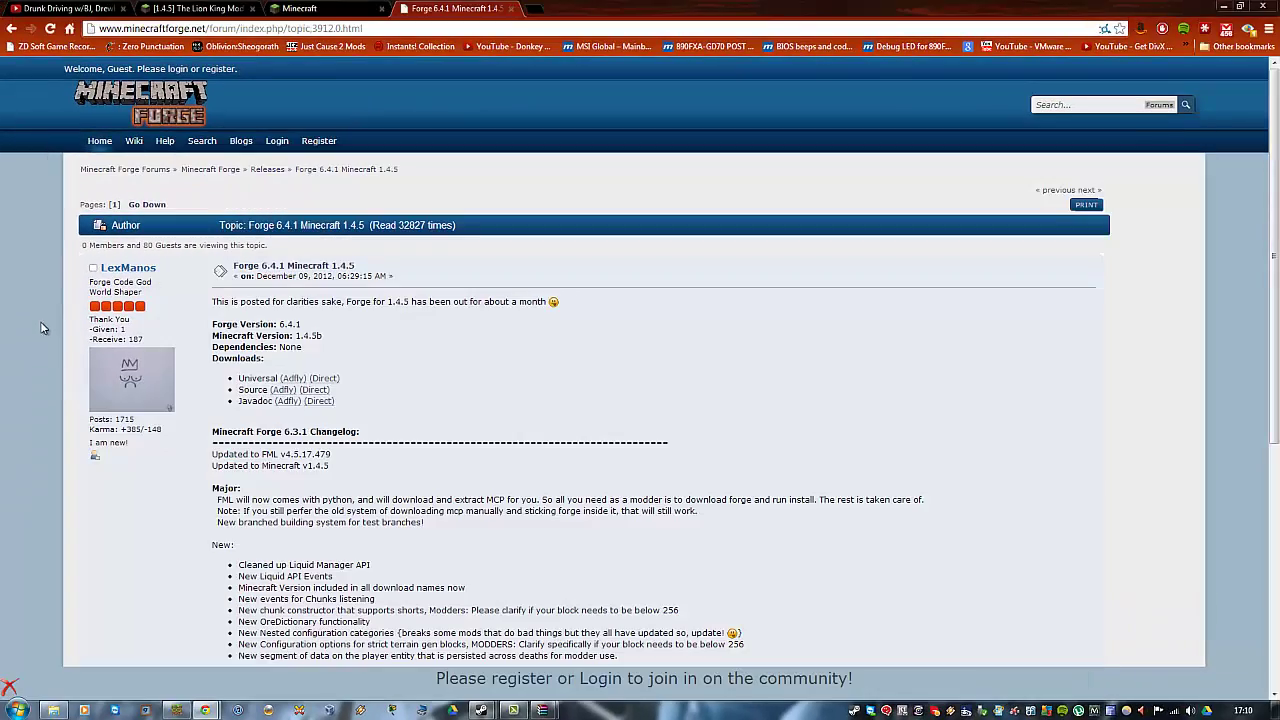
pyautogui.scroll(-1, 111, 512)
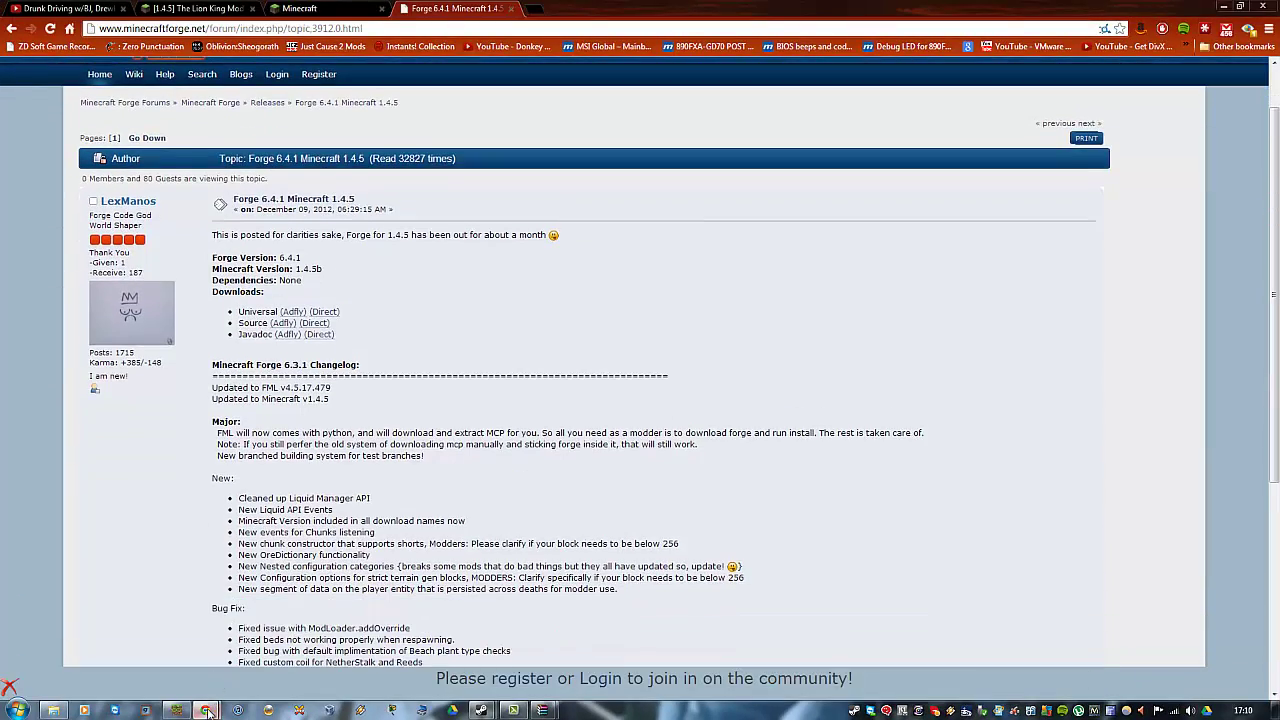
pyautogui.moveTo(207, 711)
pyautogui.click(143, 648)
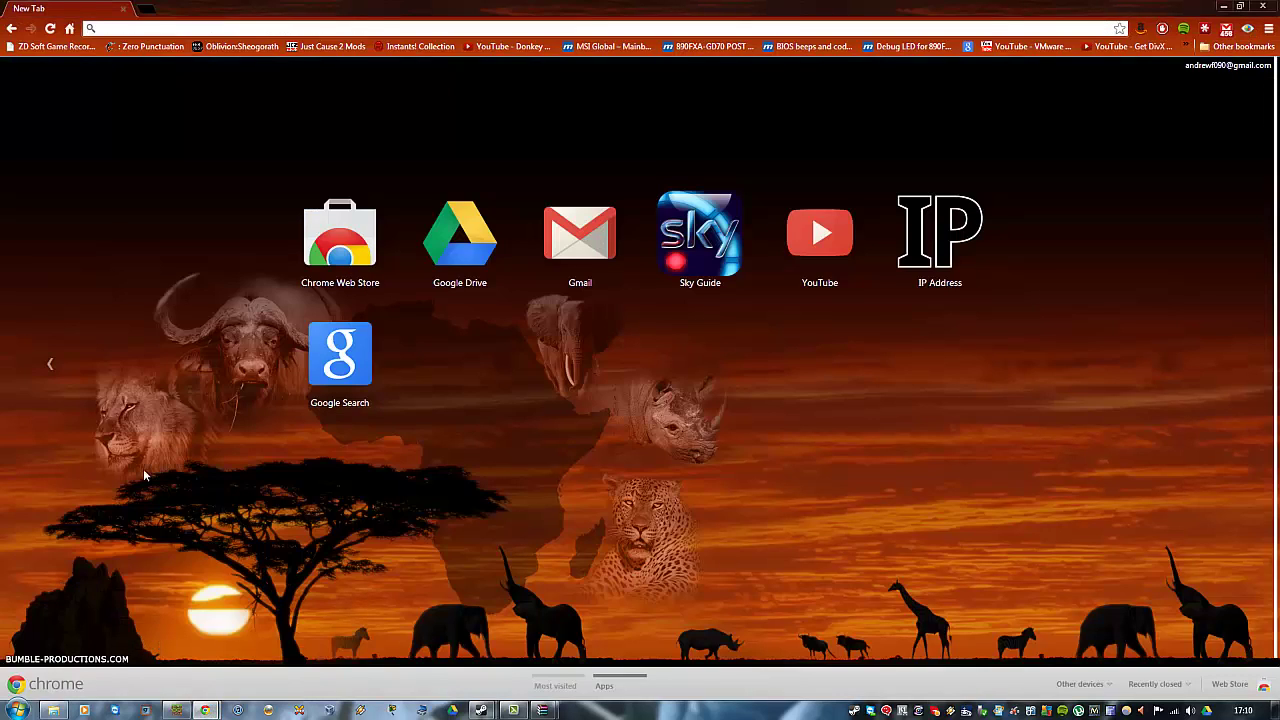
pyautogui.click(1262, 6)
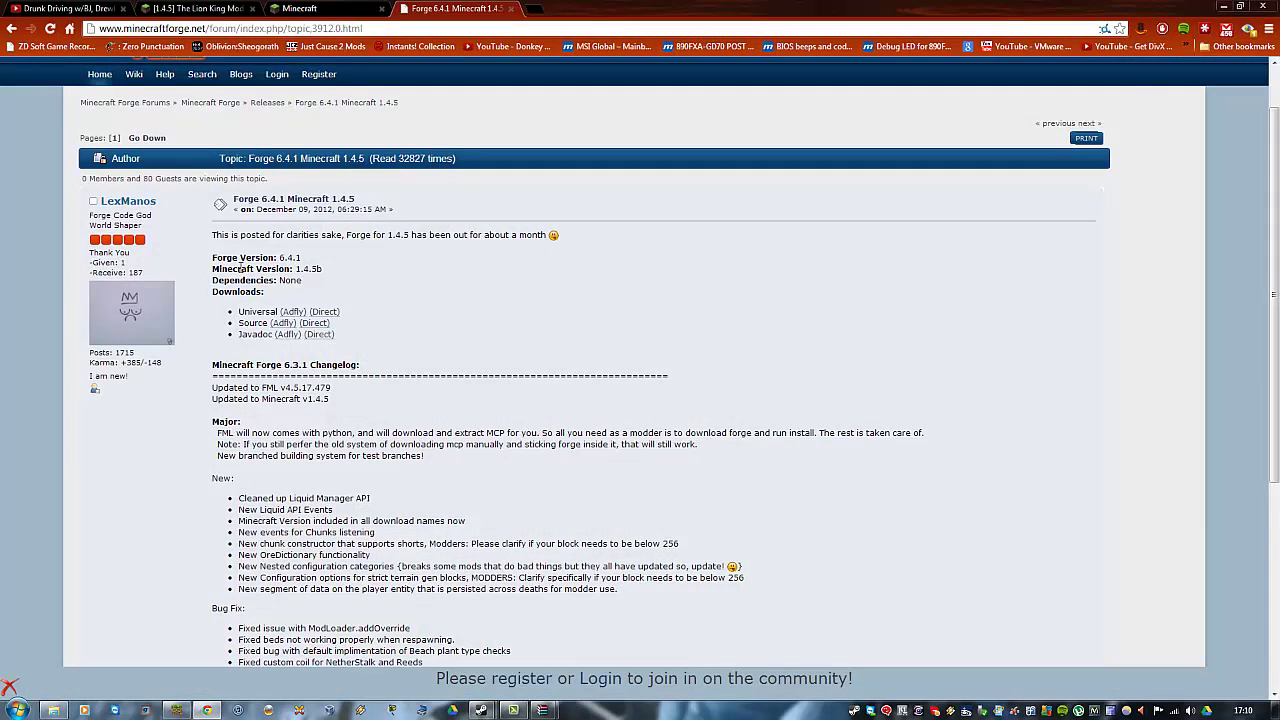
# - Launch Minecraft from a freshly downloaded Minecraft.exe from minecraft.net using the saved login, and close the game
pyautogui.click(343, 6)
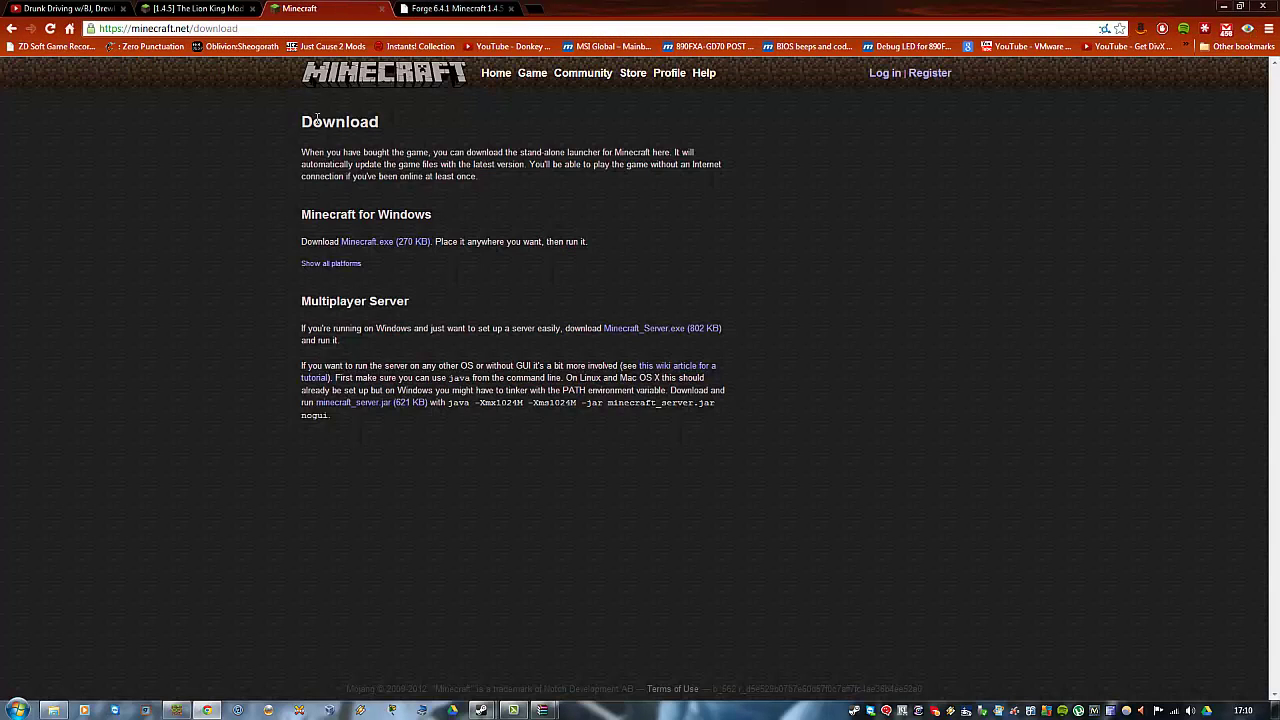
pyautogui.click(401, 246)
pyautogui.click(69, 692)
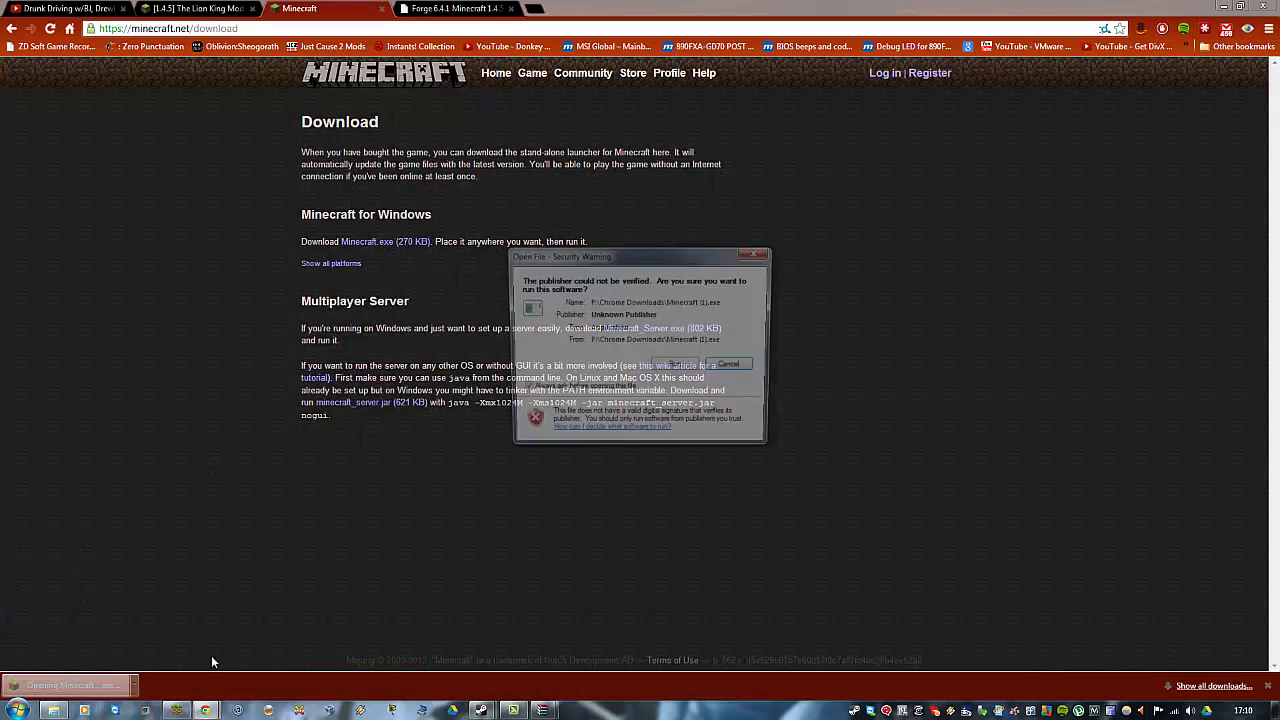
pyautogui.click(676, 368)
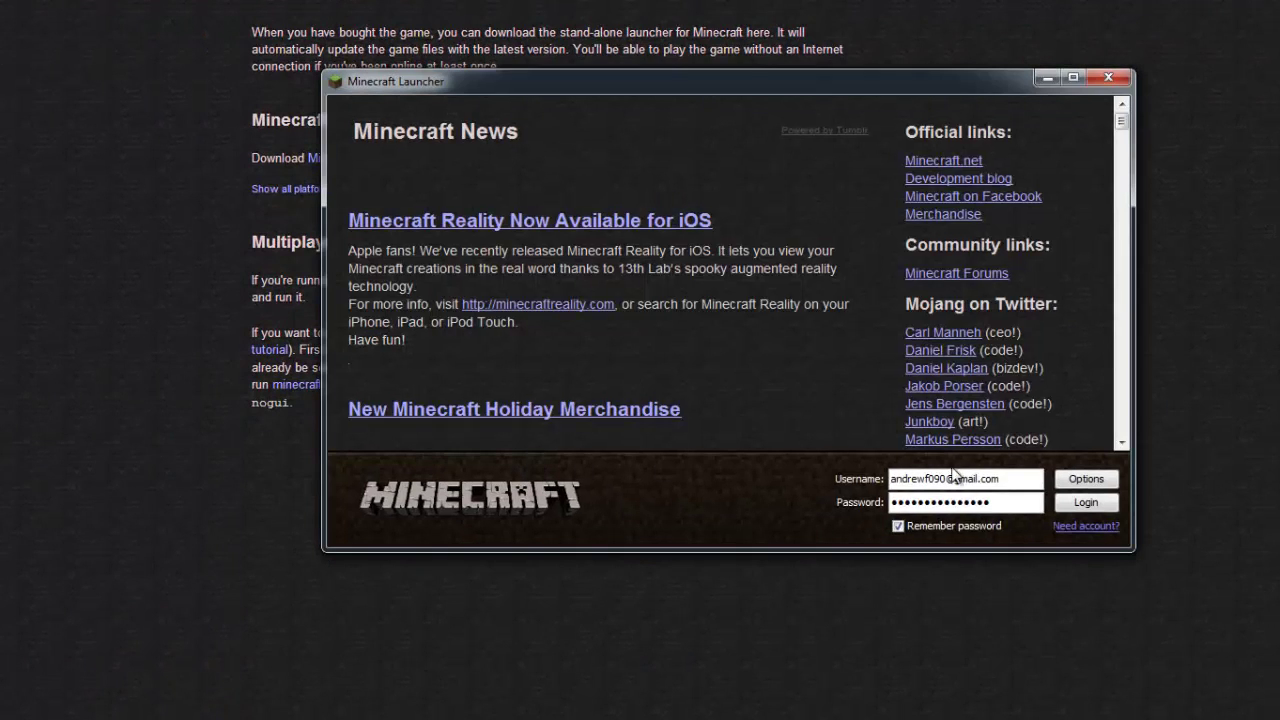
pyautogui.click(1087, 504)
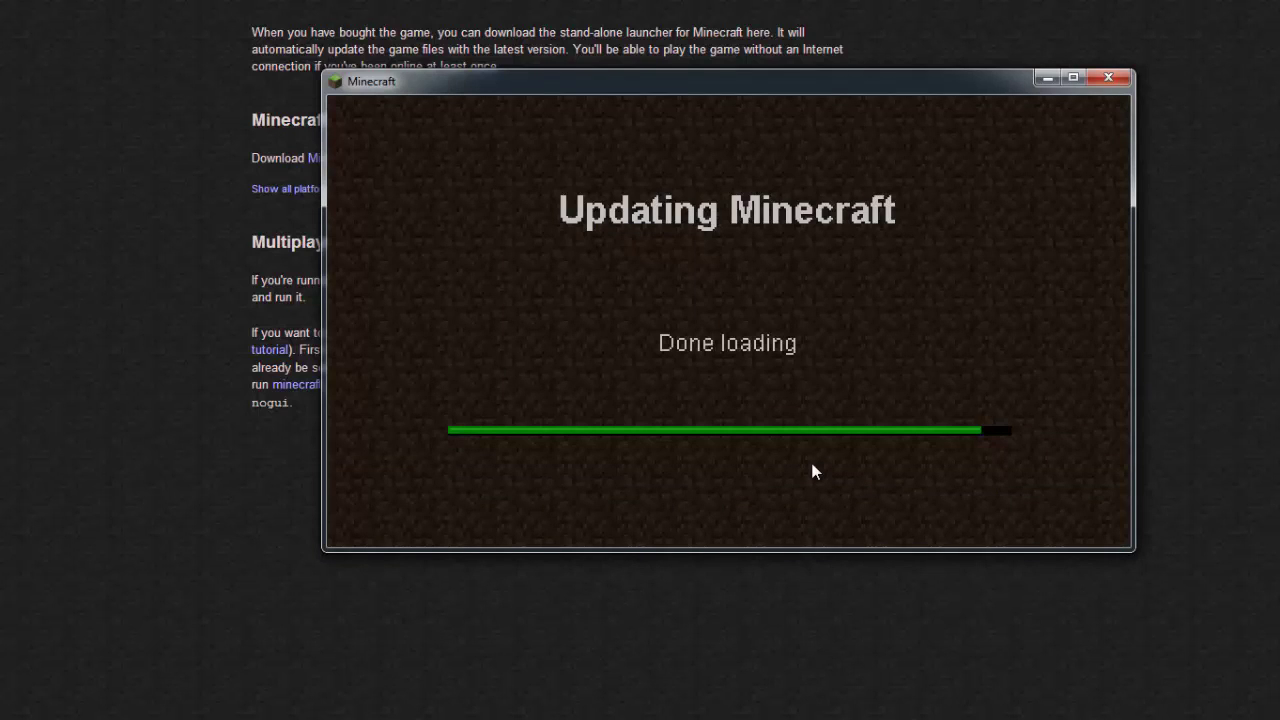
pyautogui.click(1112, 78)
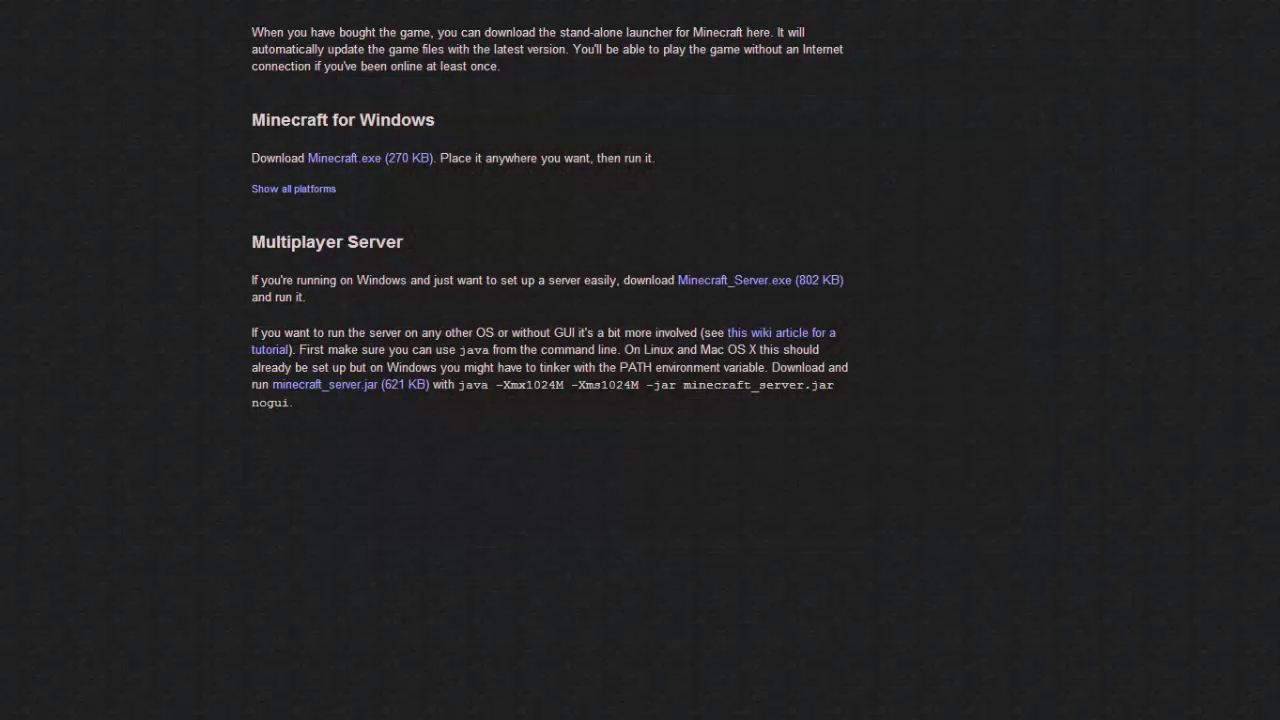
# - Reopen minecraft.jar from the bin folder with WinRAR archiver and delete its META-INF folder
pyautogui.hotkey('alt', 'Tab')
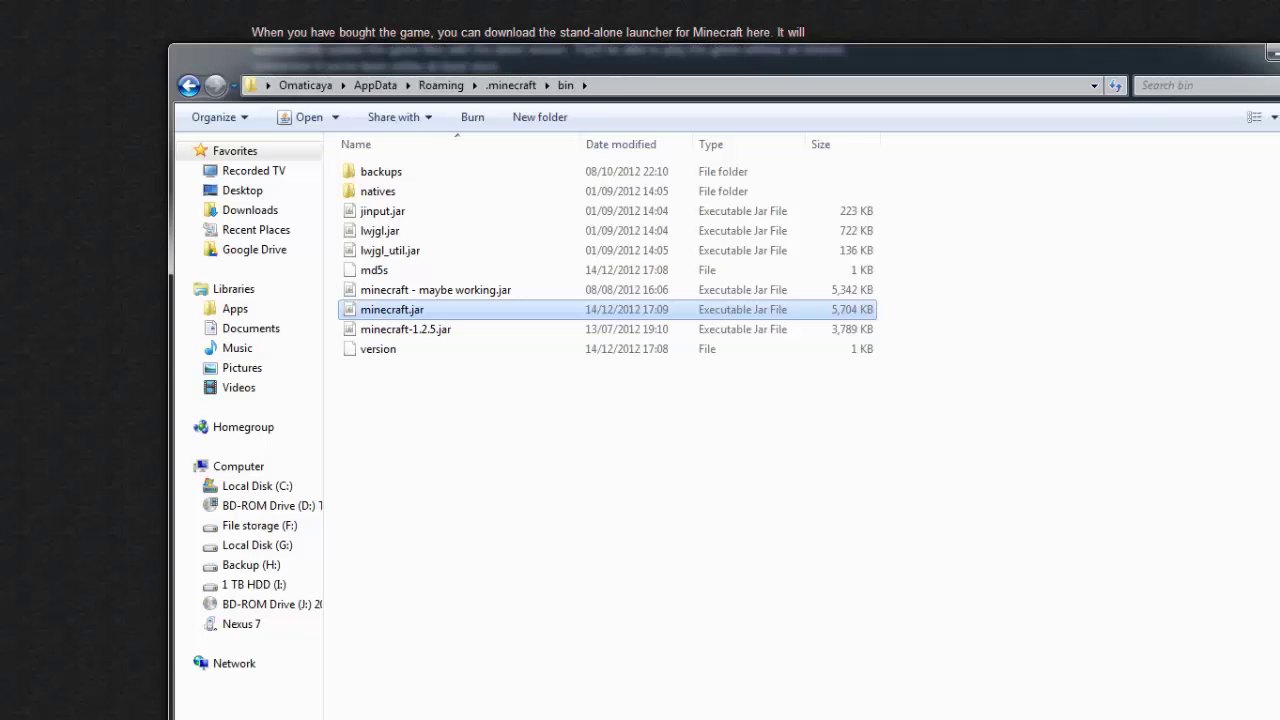
pyautogui.rightClick(458, 311)
pyautogui.moveTo(497, 383)
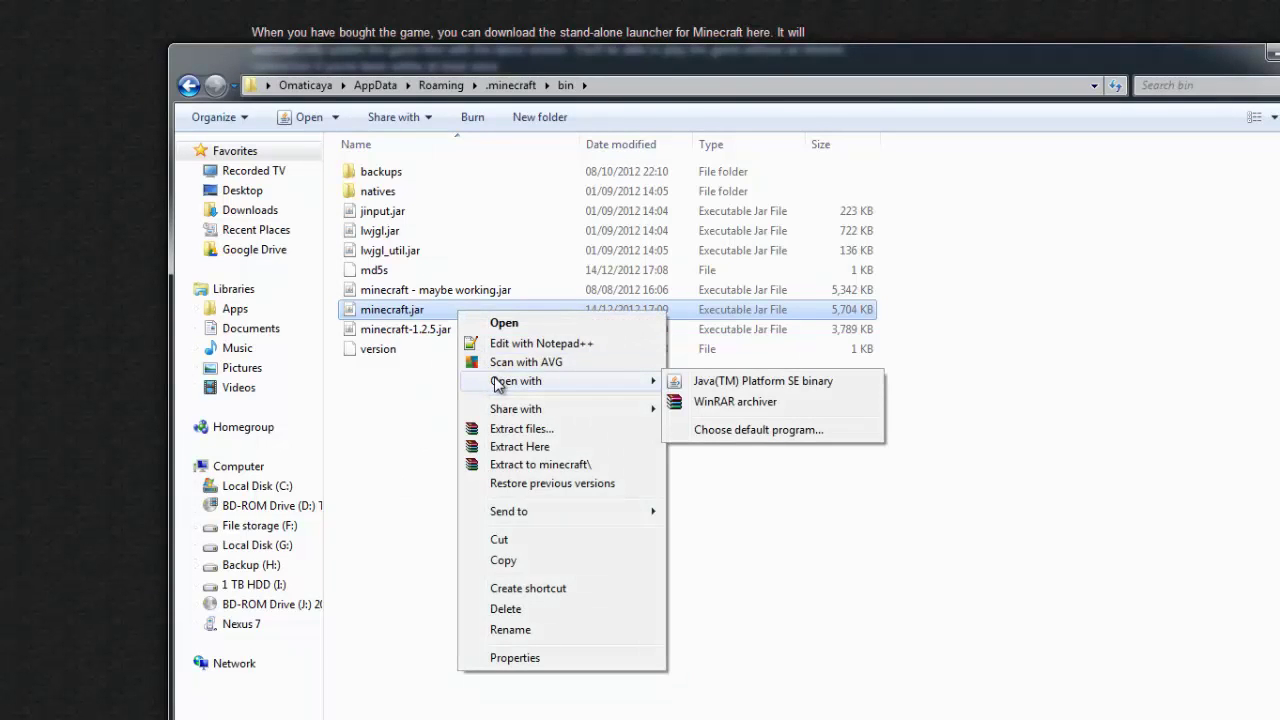
pyautogui.click(733, 402)
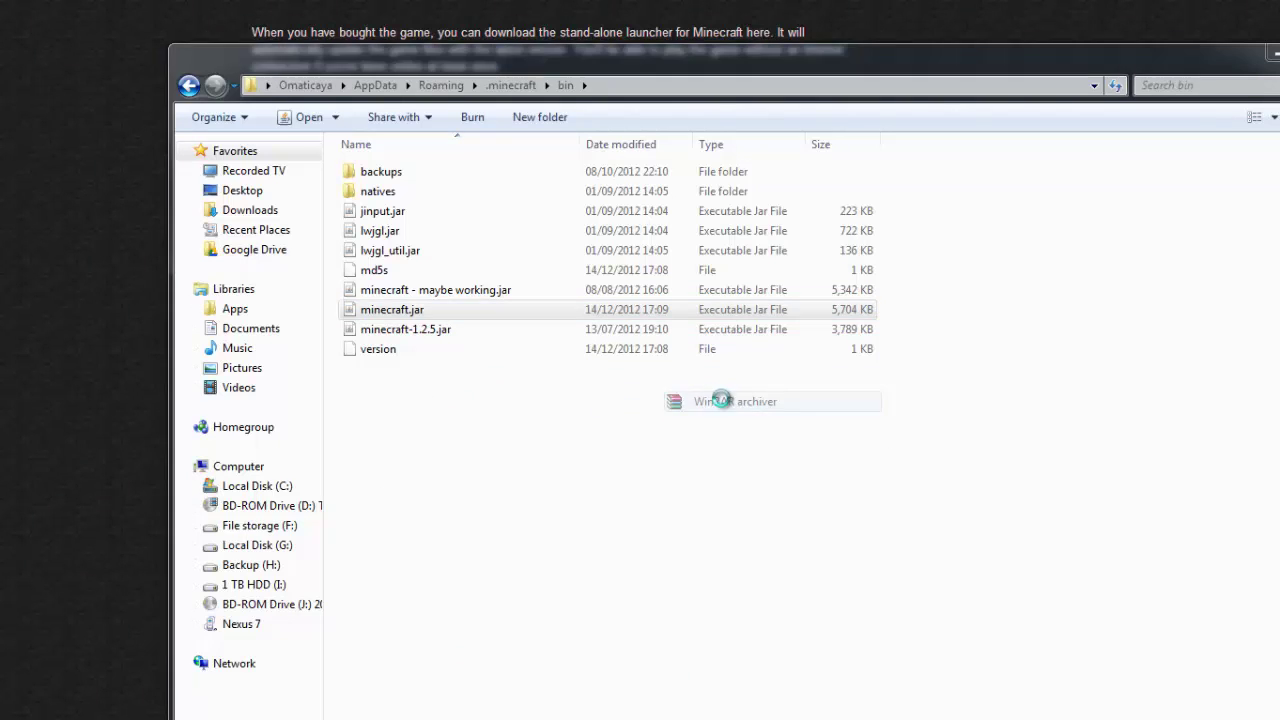
pyautogui.click(135, 386)
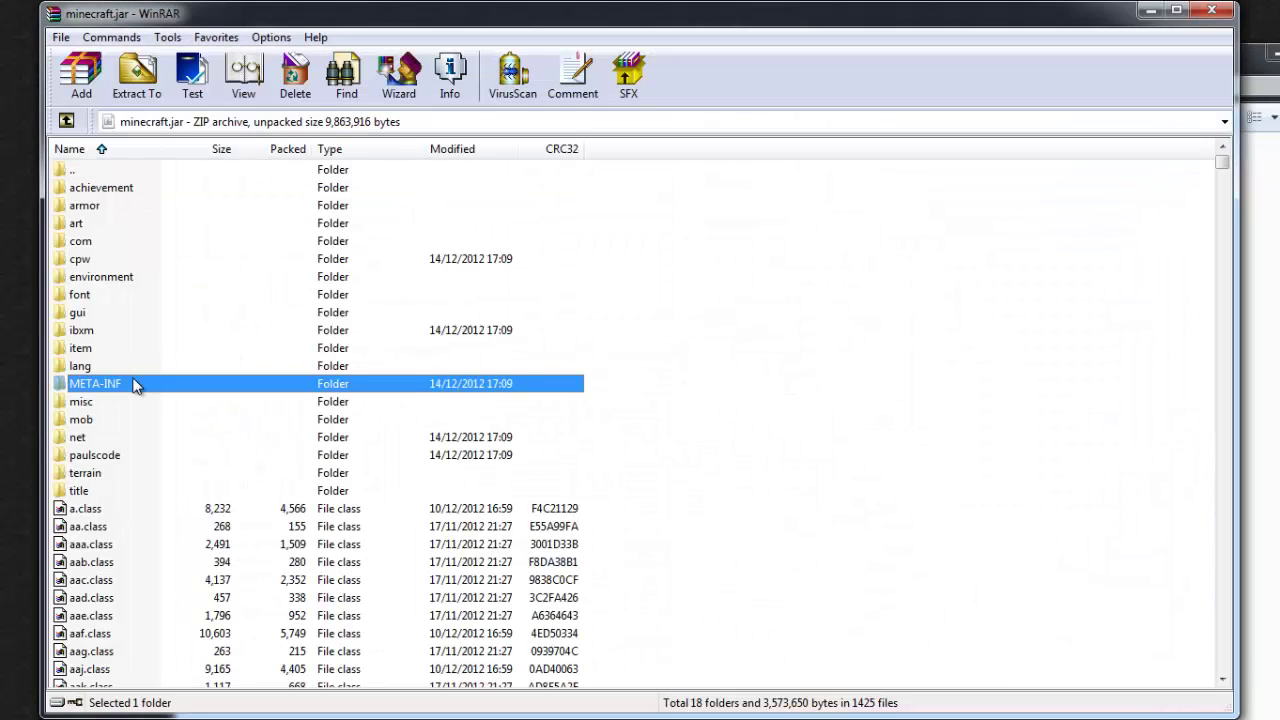
pyautogui.press('Delete')
pyautogui.press('Return')
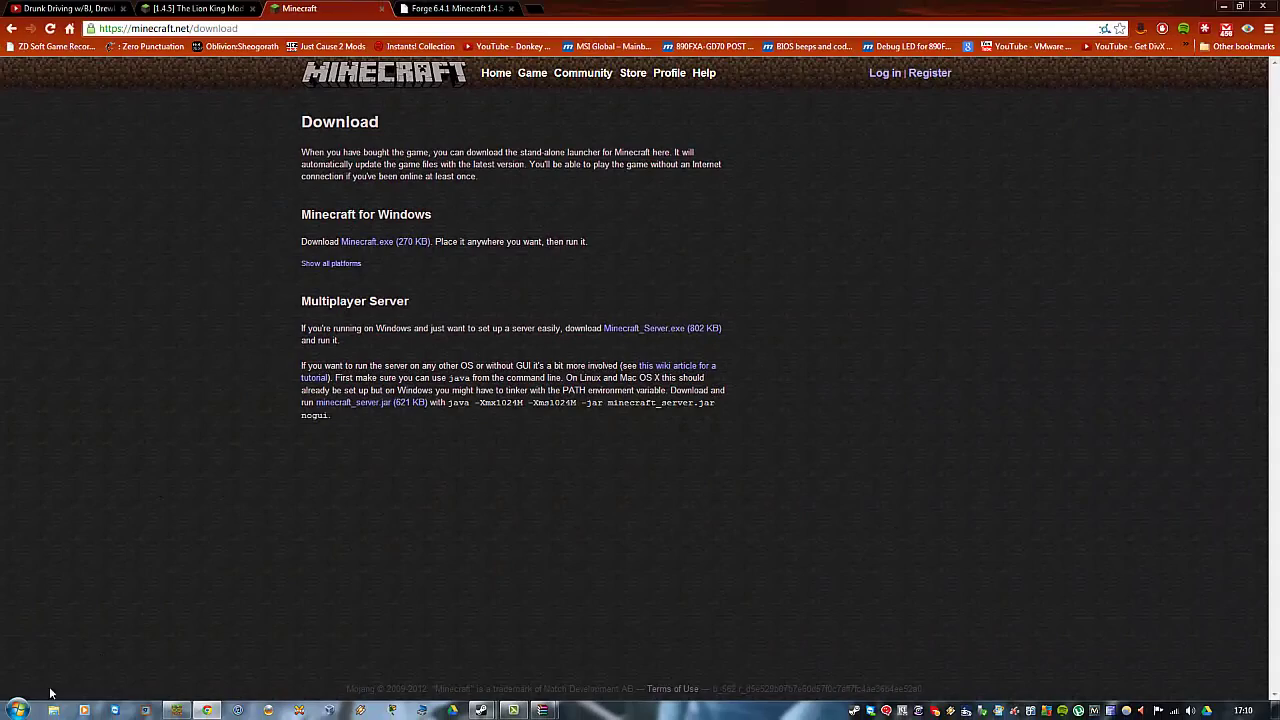
# - Open the Chrome Downloads folder on the File storage (F:) drive and jump to the files starting with m
pyautogui.click(18, 709)
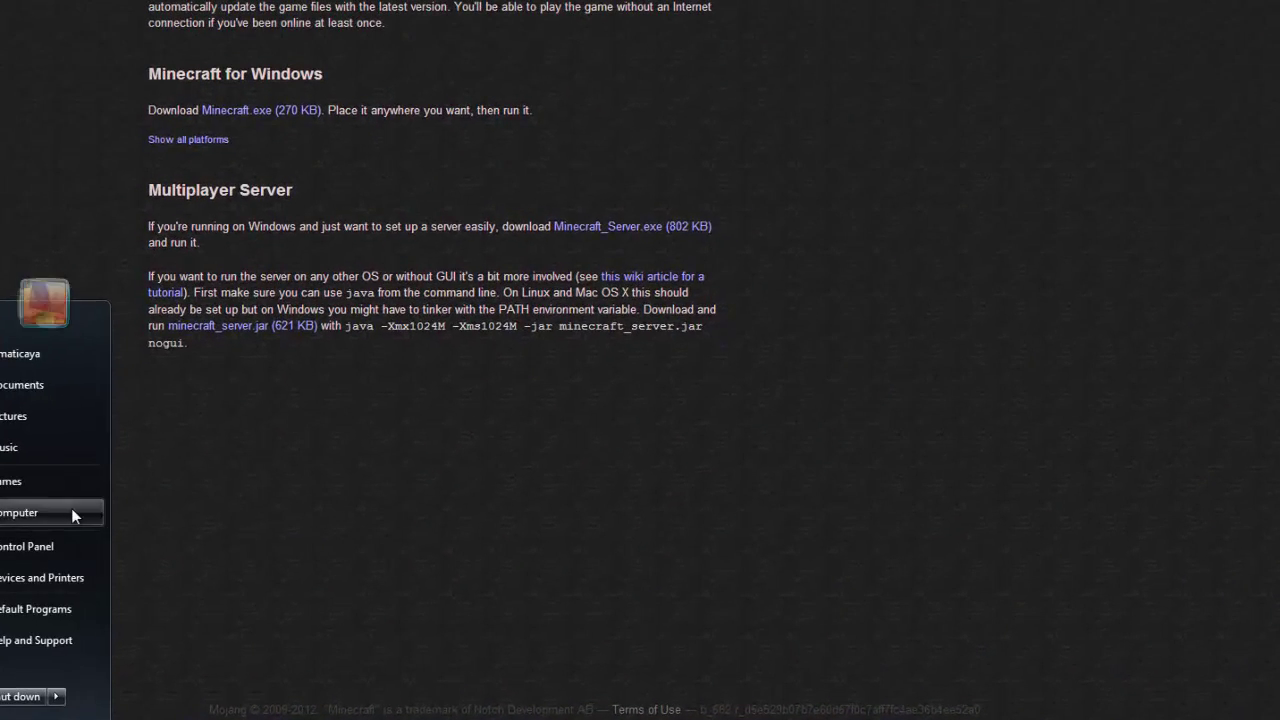
pyautogui.click(72, 512)
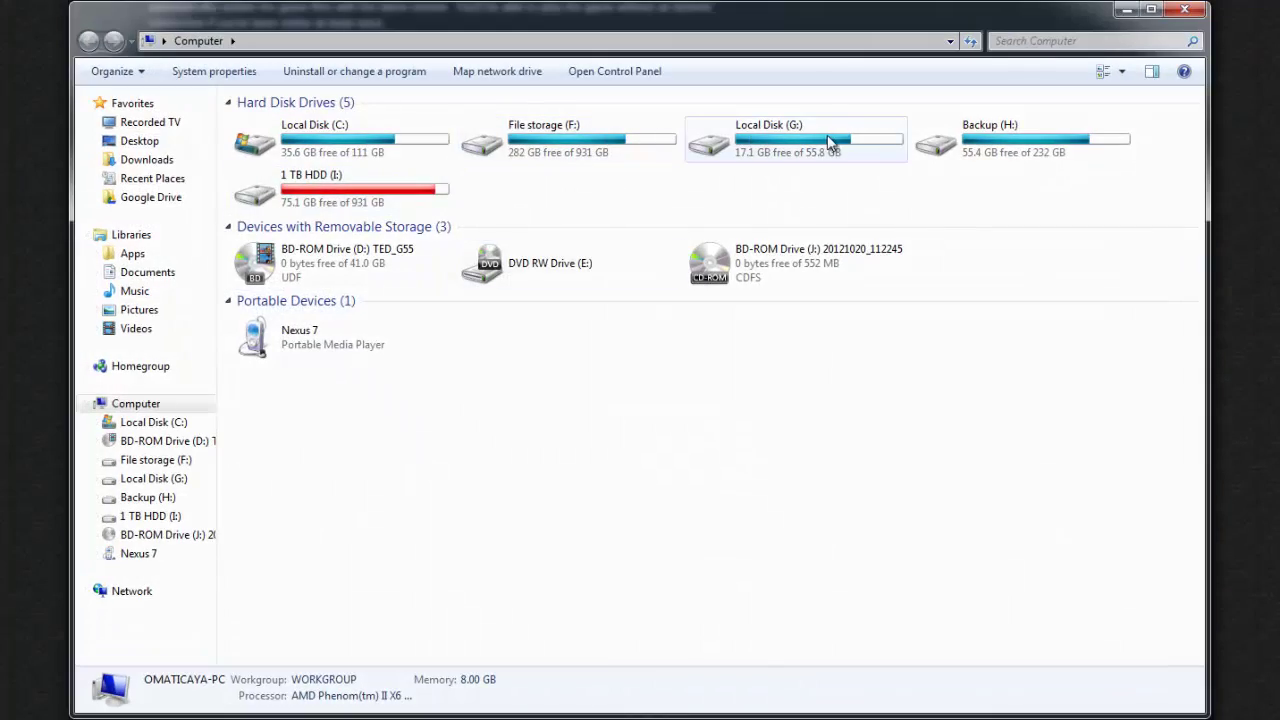
pyautogui.doubleClick(563, 150)
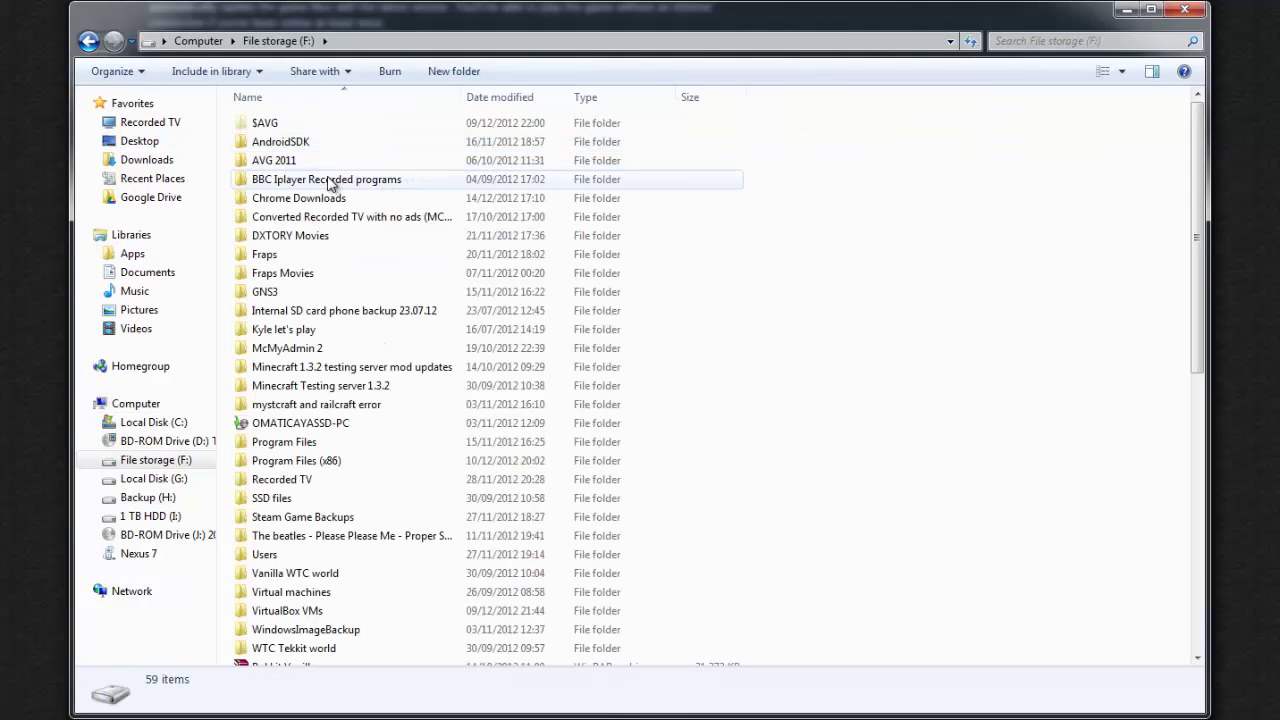
pyautogui.click(326, 216)
pyautogui.doubleClick(330, 200)
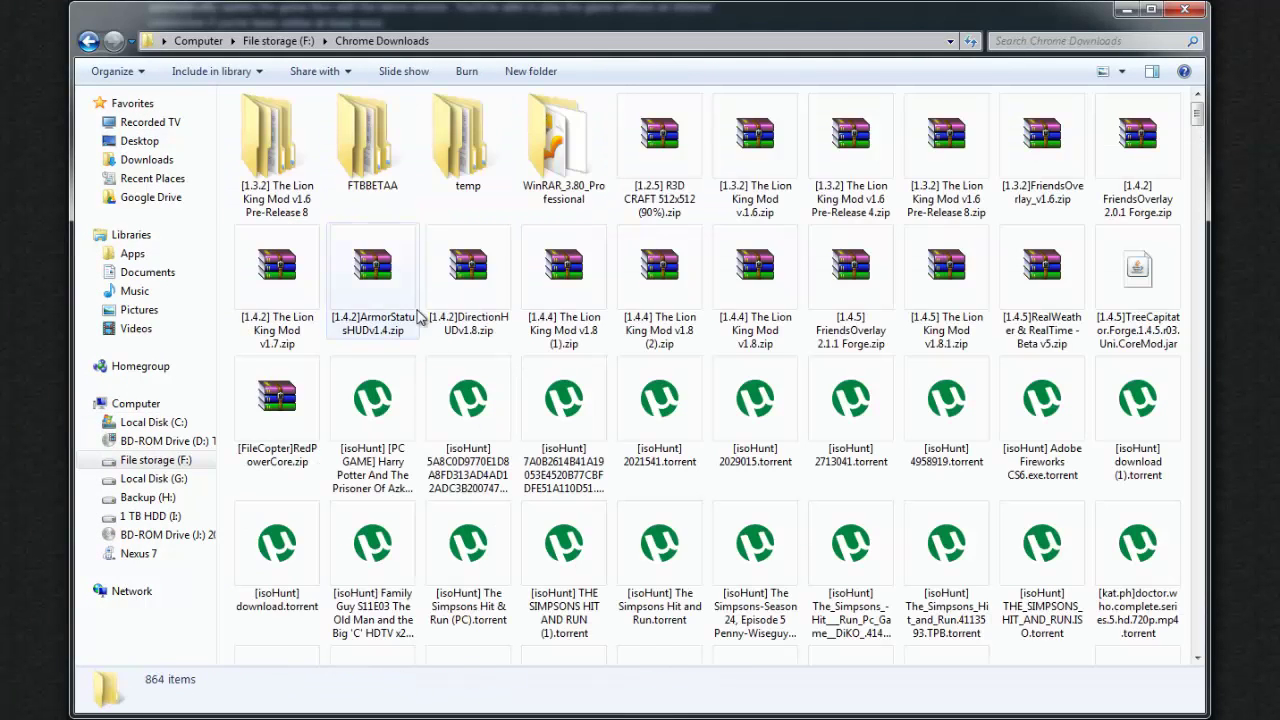
pyautogui.press('m')
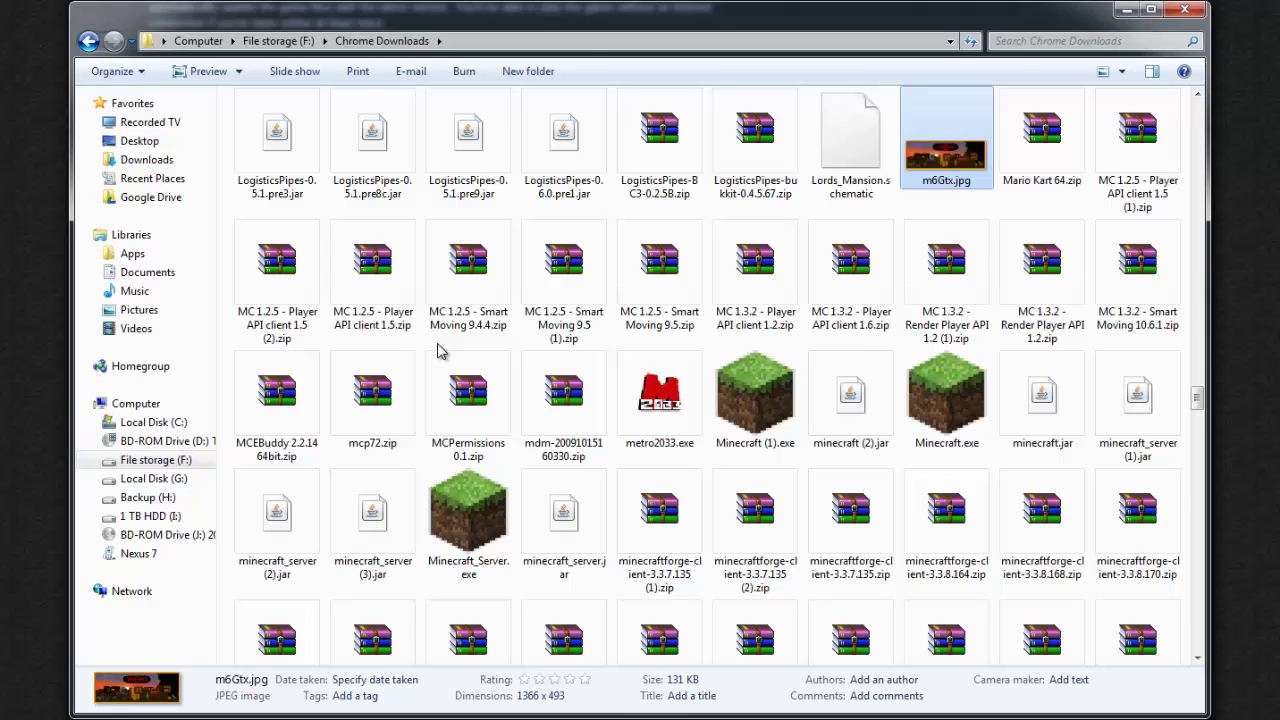
# - Run Minecraft.exe despite the security warning, log in with the saved account, and quit the game from its title screen
pyautogui.click(950, 420)
pyautogui.doubleClick(950, 420)
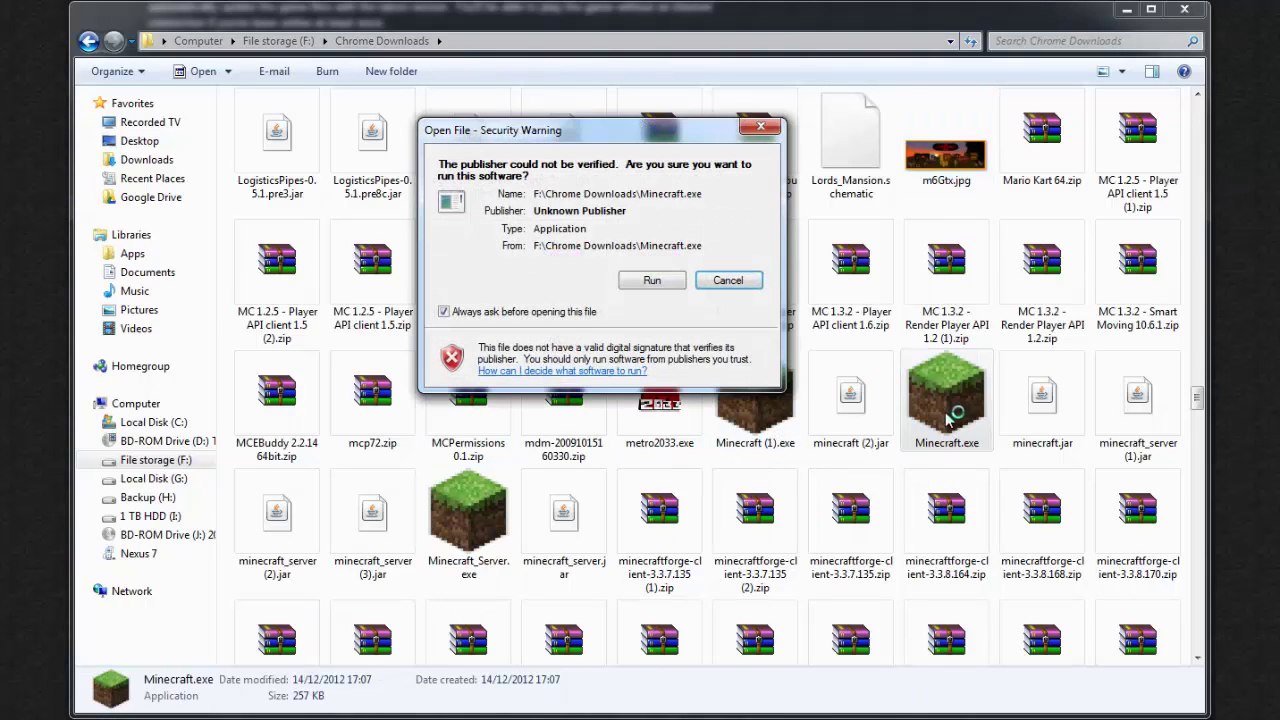
pyautogui.click(656, 278)
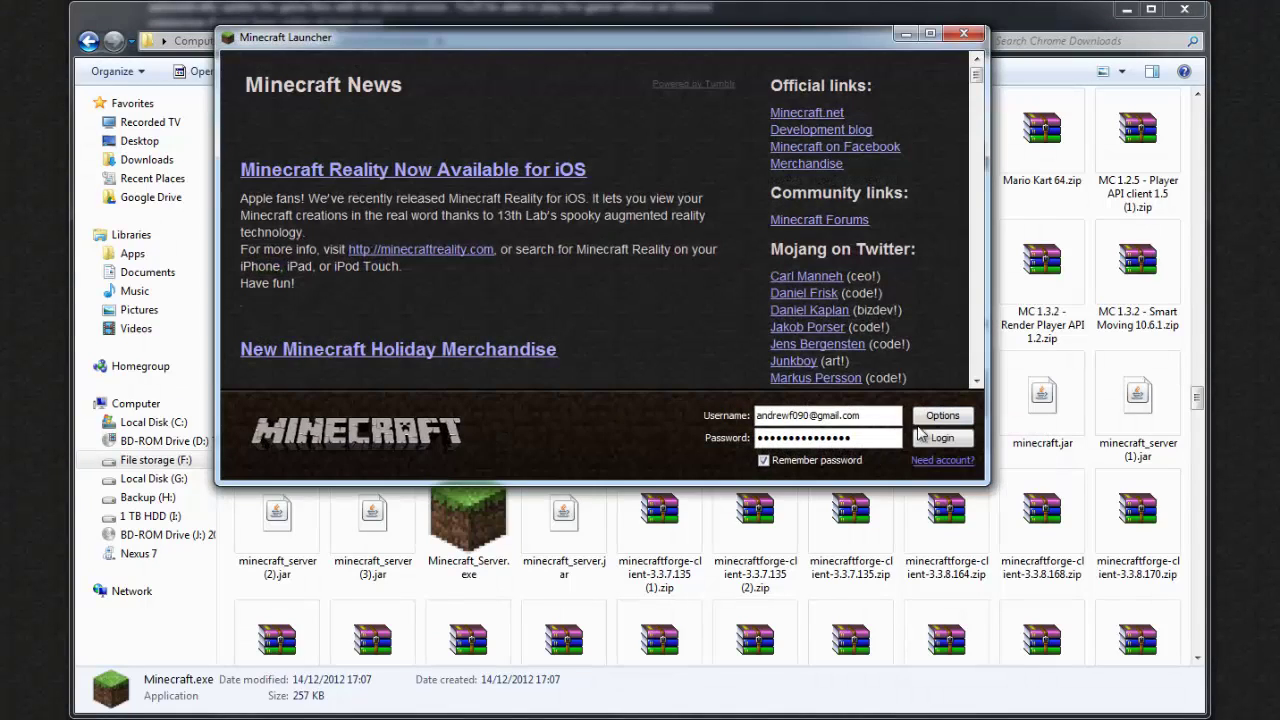
pyautogui.click(942, 434)
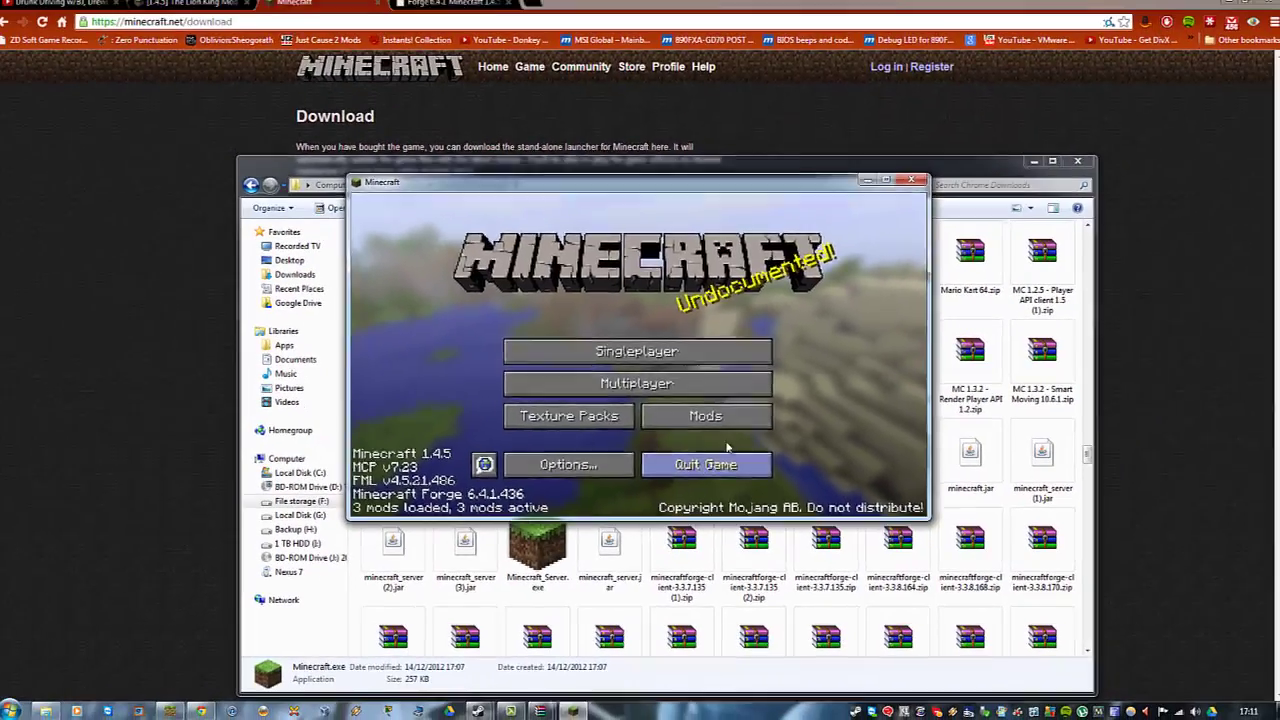
pyautogui.click(727, 450)
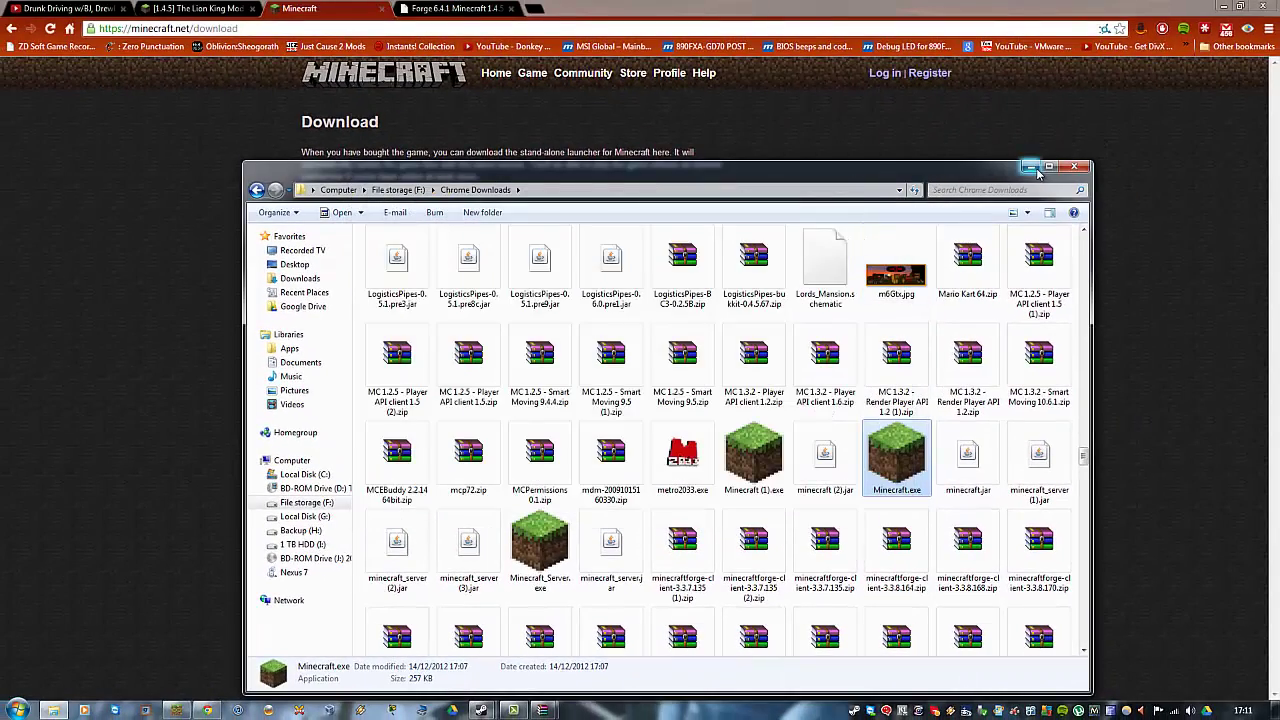
# - Pin Minecraft.exe to the taskbar and close the Chrome Downloads folder
pyautogui.moveTo(906, 458); pyautogui.dragTo(630, 700)
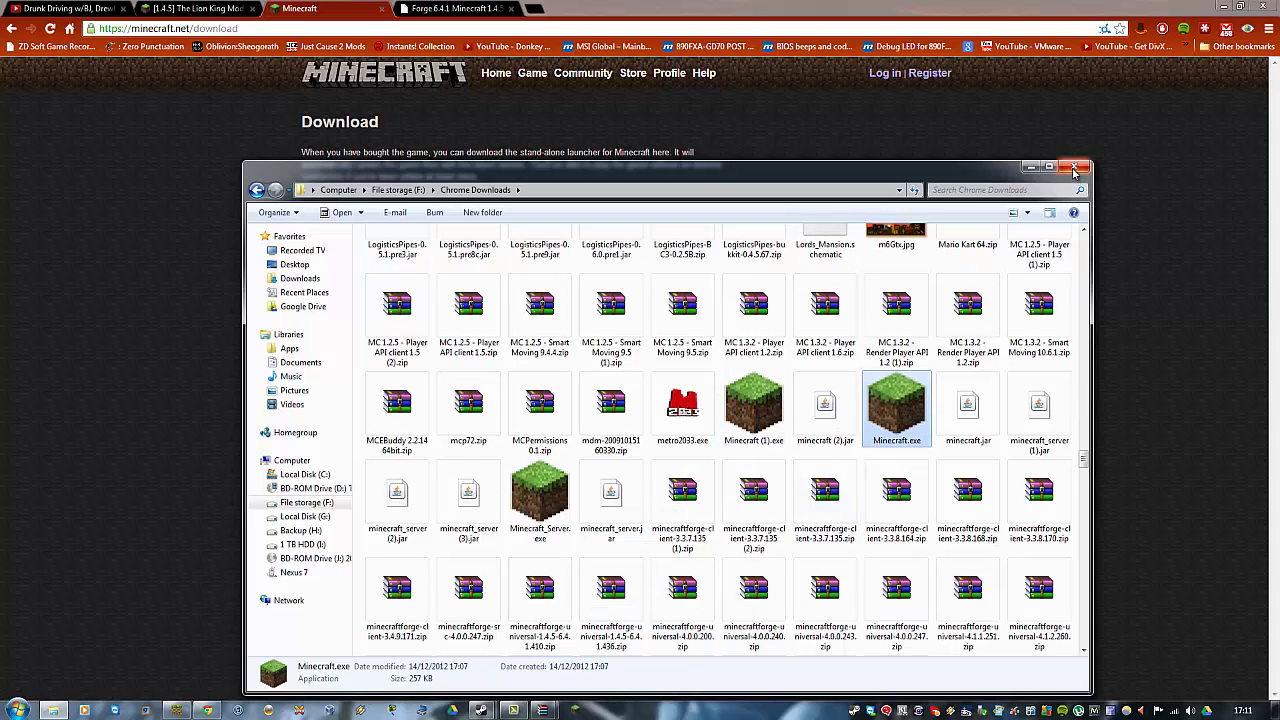
pyautogui.click(1078, 167)
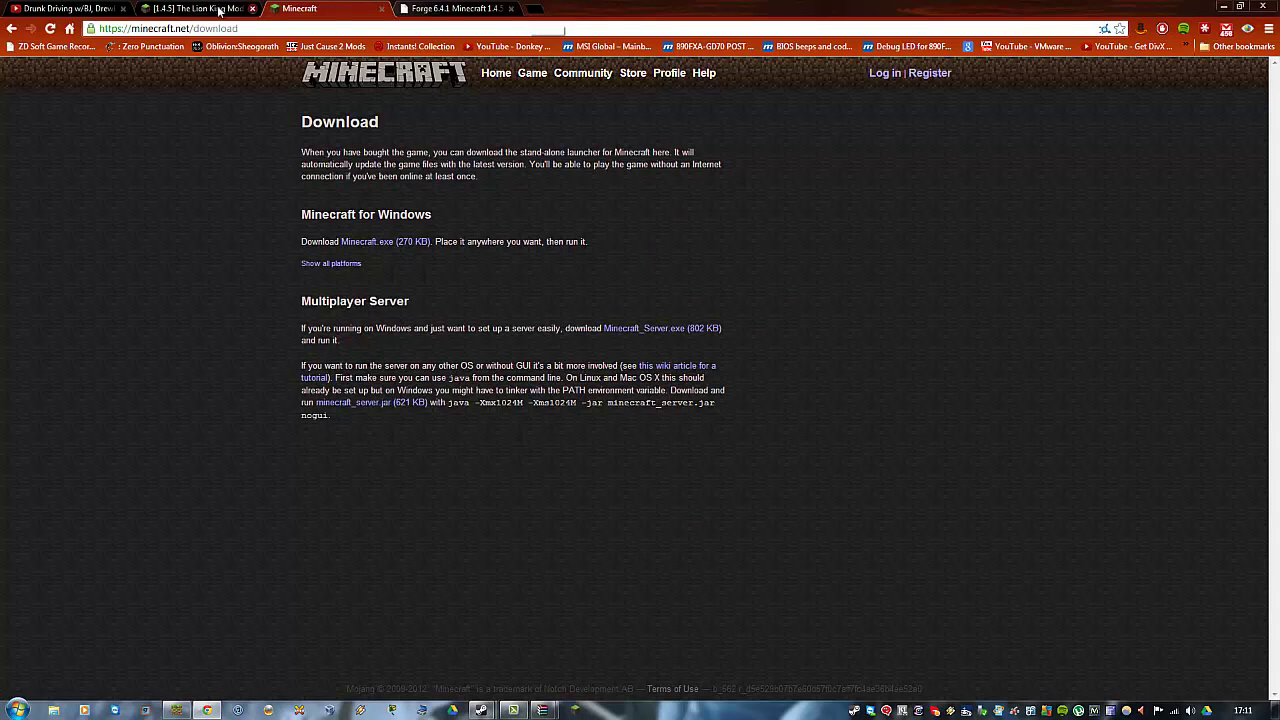
# - Go to the first page of the Lion King Mod forum topic and download [1.4.5] The Lion King Mod v1.8.1.zip from Dropbox
pyautogui.click(195, 8)
pyautogui.scroll(4, 259, 216)
pyautogui.scroll(20, 259, 223)
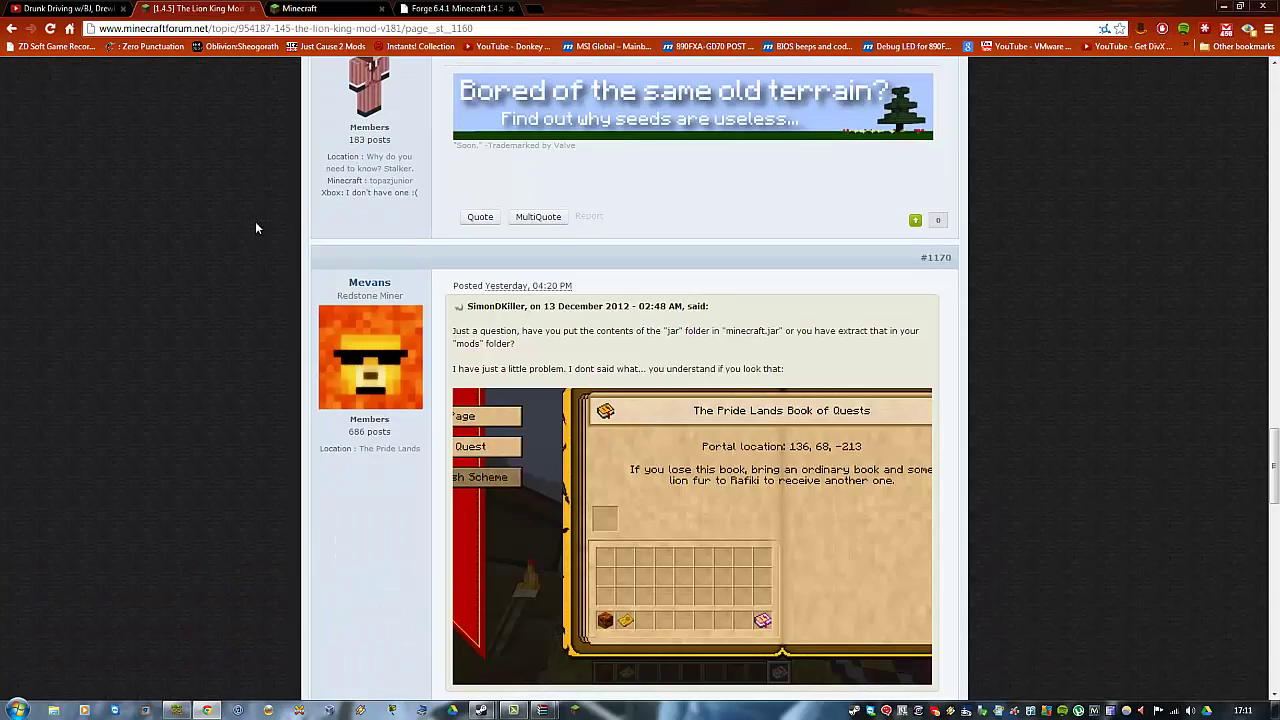
pyautogui.scroll(12, 270, 225)
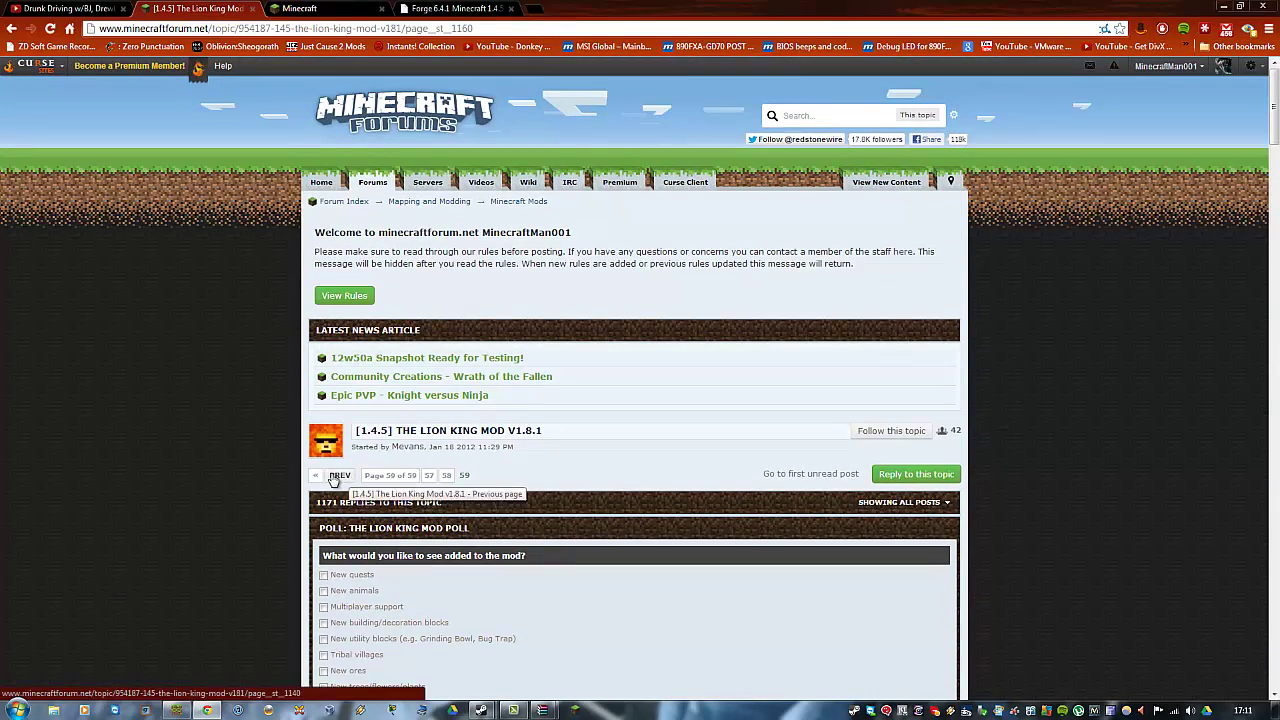
pyautogui.click(337, 477)
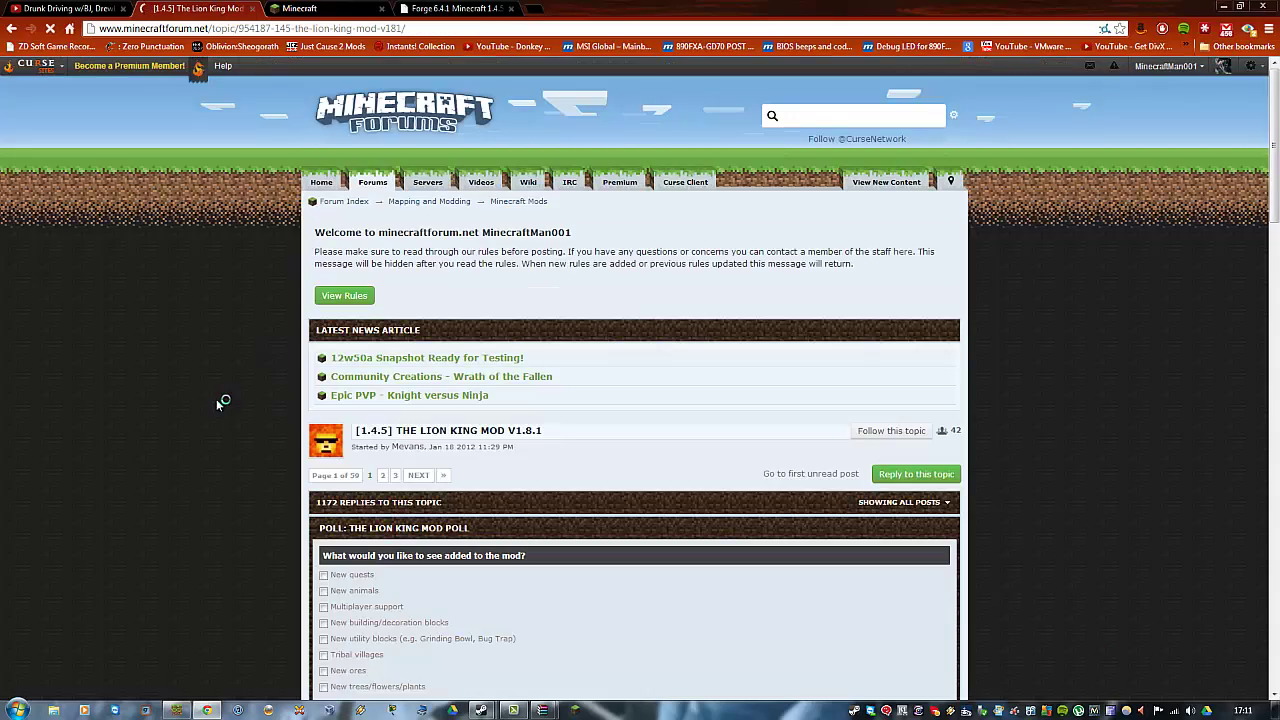
pyautogui.scroll(-1, 222, 390)
pyautogui.scroll(-5, 222, 390)
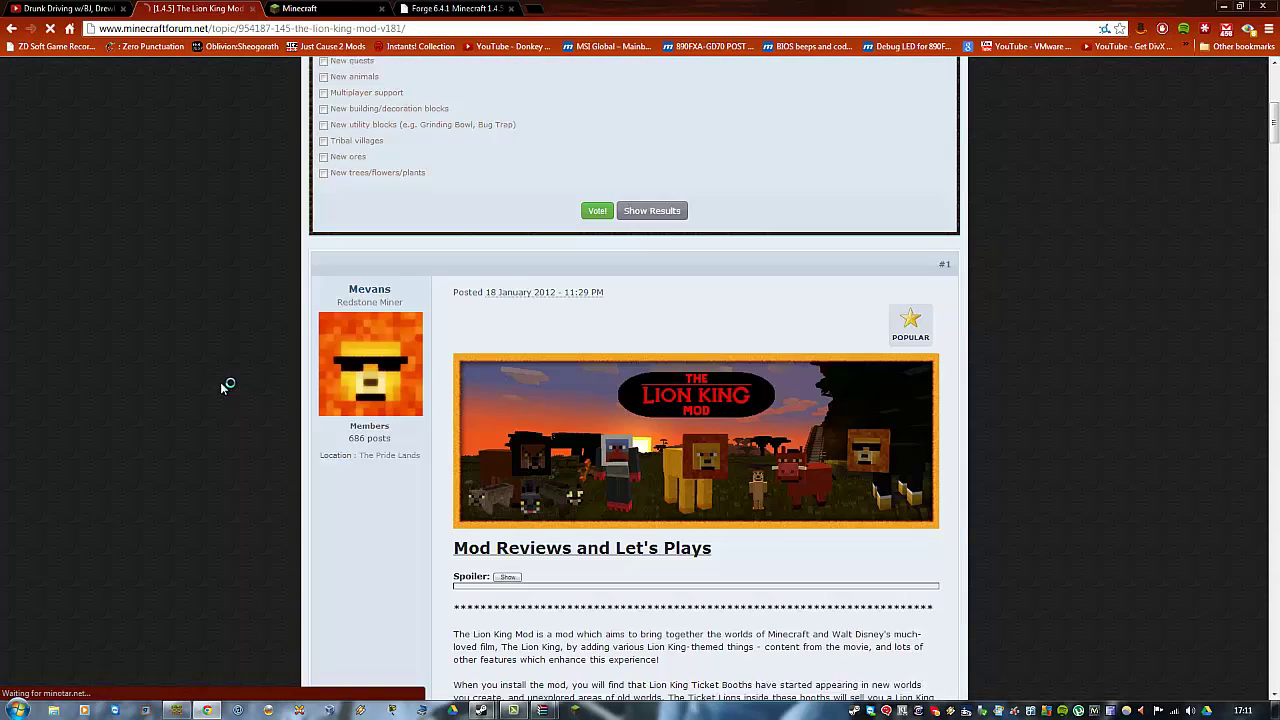
pyautogui.scroll(-5, 224, 380)
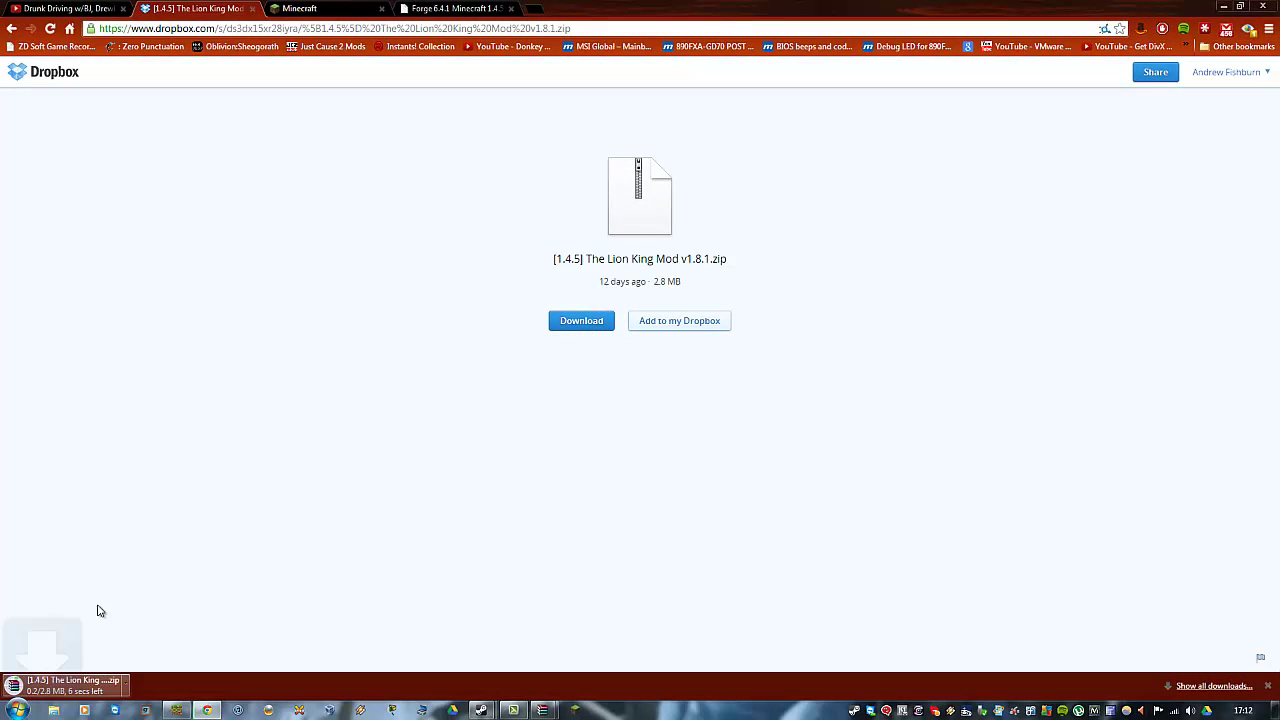
# - Open the downloaded Lion King Mod archive in WinRAR and go into its jar folder
pyautogui.click(88, 684)
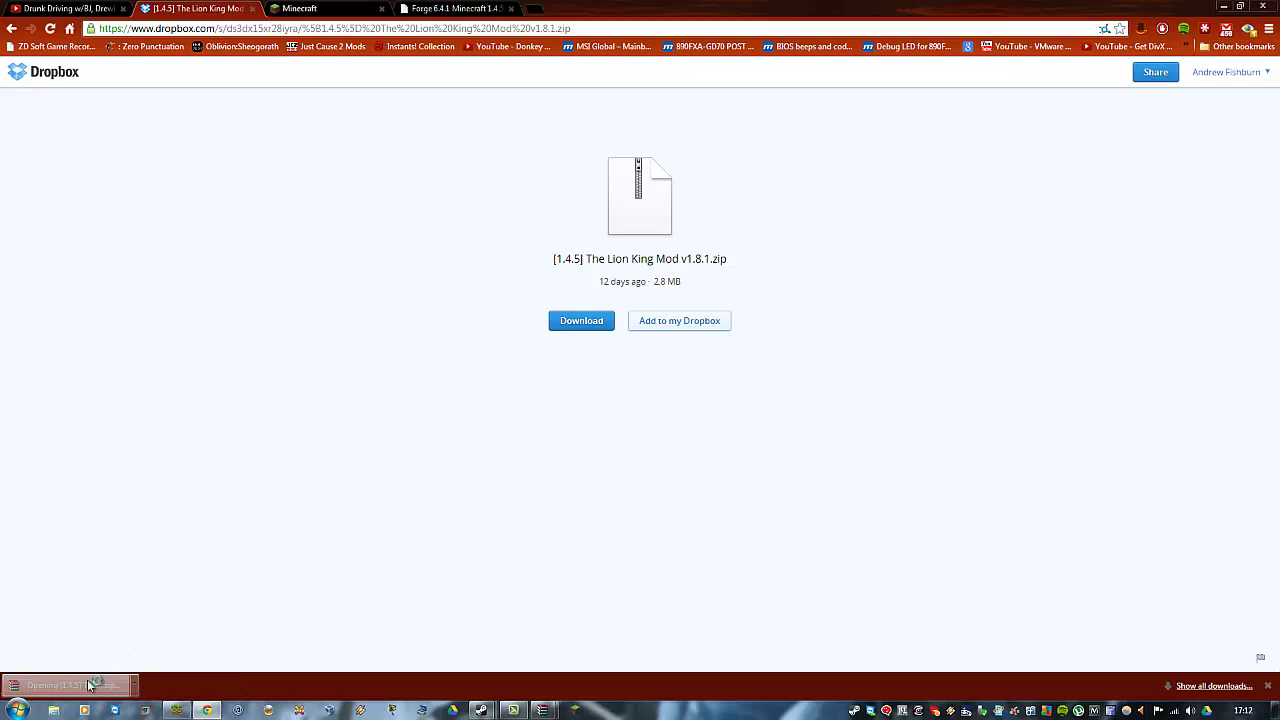
pyautogui.click(200, 264)
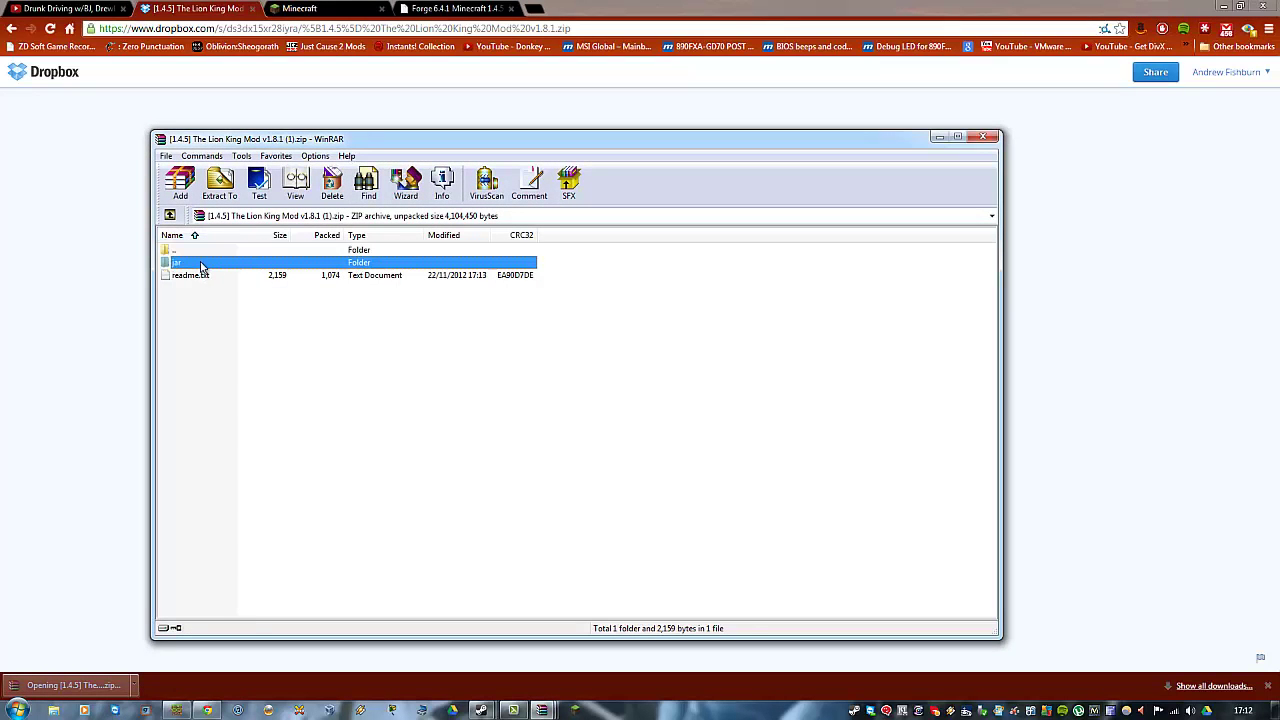
pyautogui.doubleClick(200, 264)
pyautogui.click(229, 326)
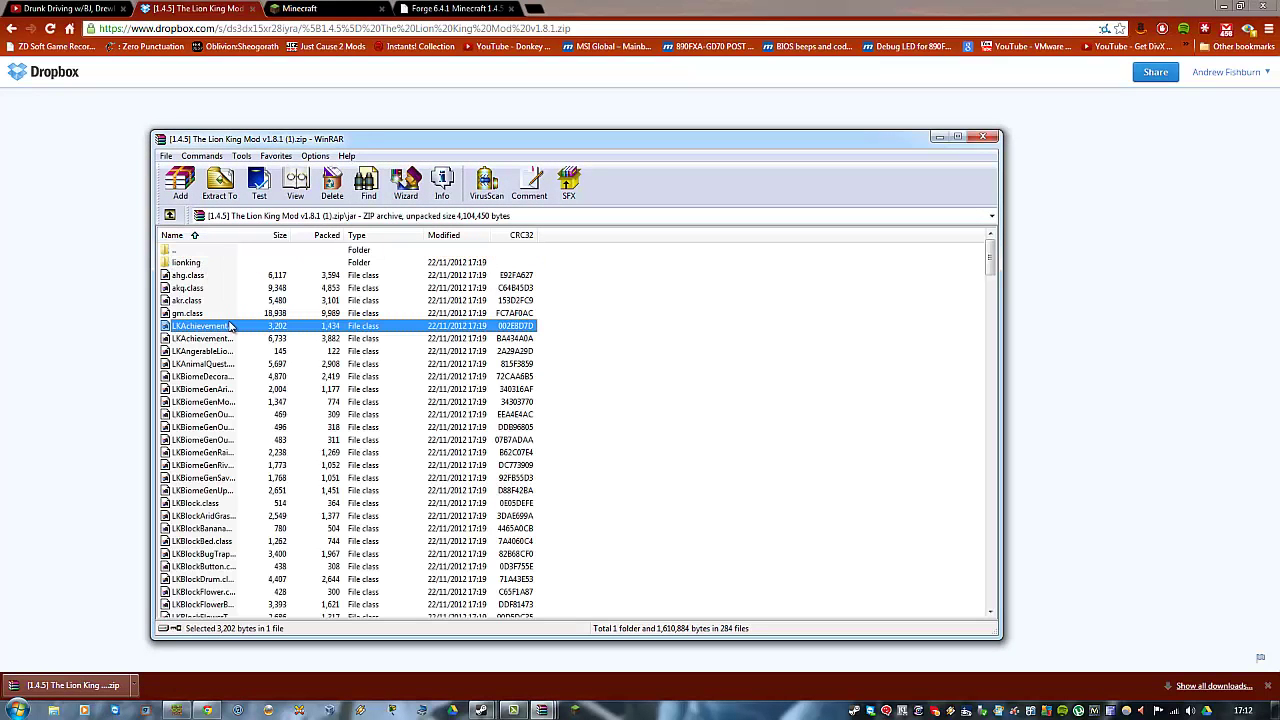
# - Add everything in the mod's jar folder to minecraft.jar with the default archive settings, closing the Forge, minecraft.jar and mod archives
pyautogui.hotkey('ctrl', 'a')
pyautogui.keyDown('ctrl'); pyautogui.click(208, 249); pyautogui.keyUp('ctrl')
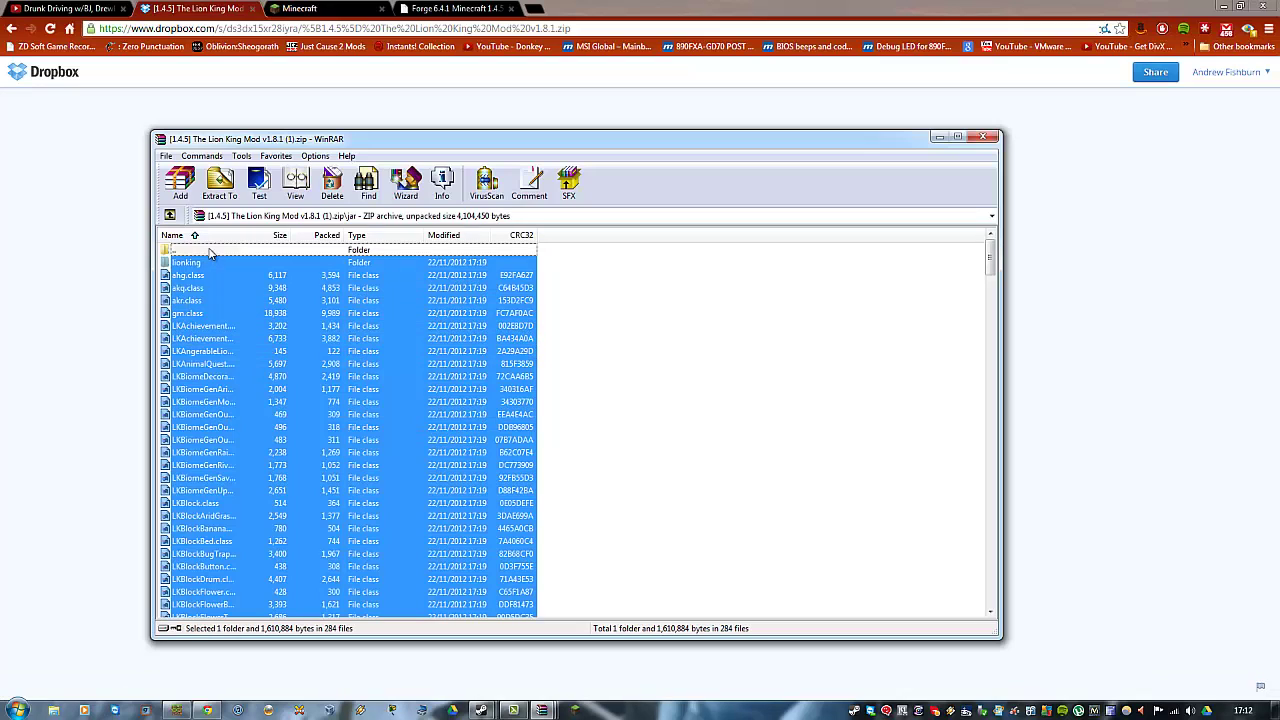
pyautogui.click(541, 710)
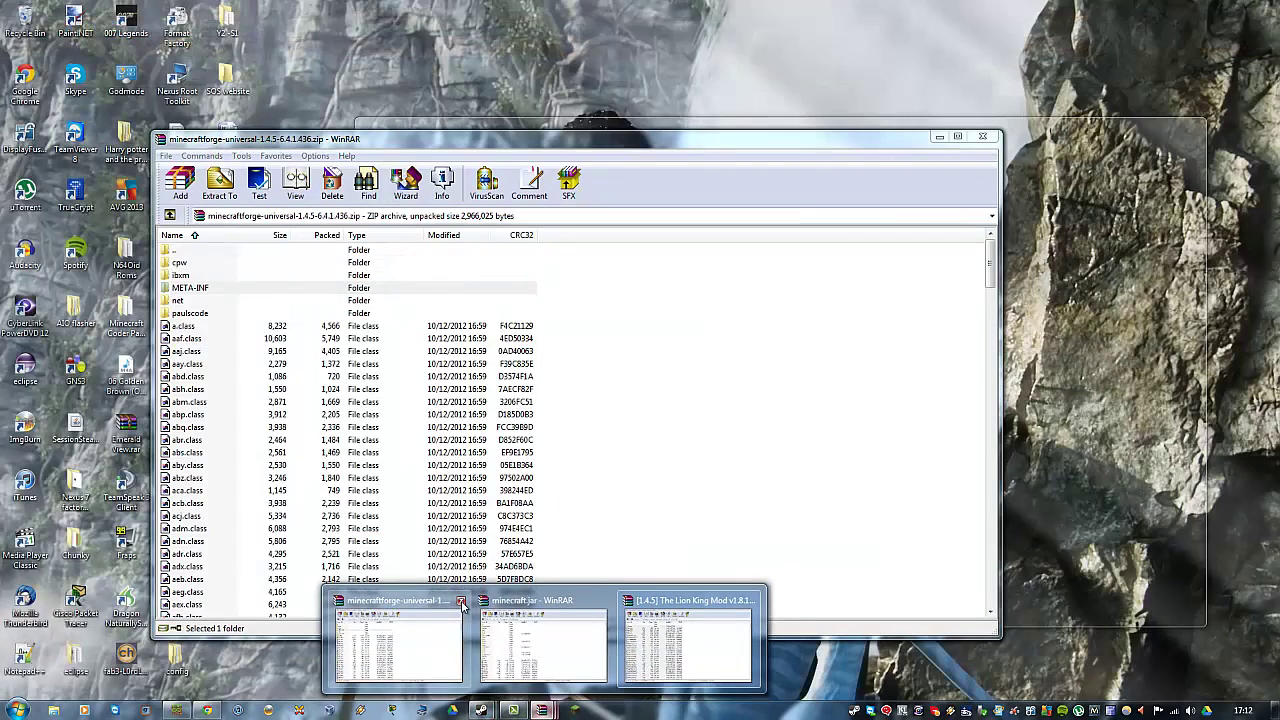
pyautogui.click(461, 600)
pyautogui.click(470, 640)
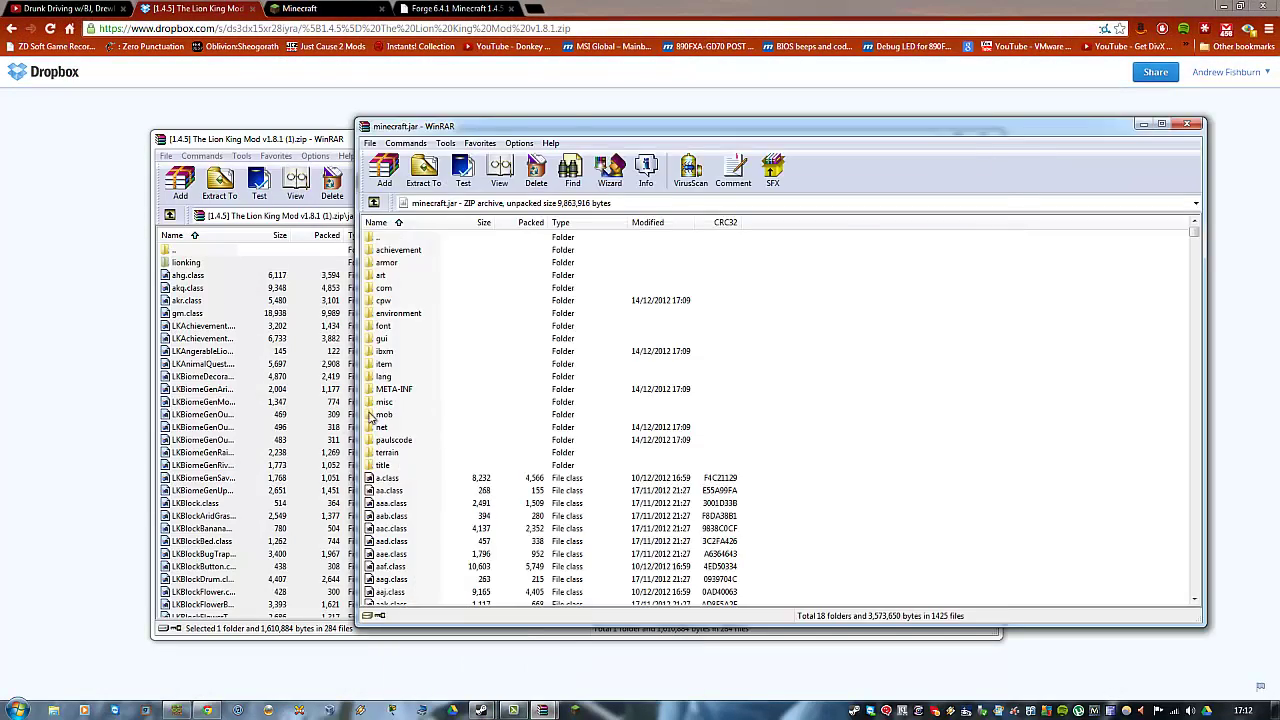
pyautogui.moveTo(279, 446); pyautogui.dragTo(1036, 424)
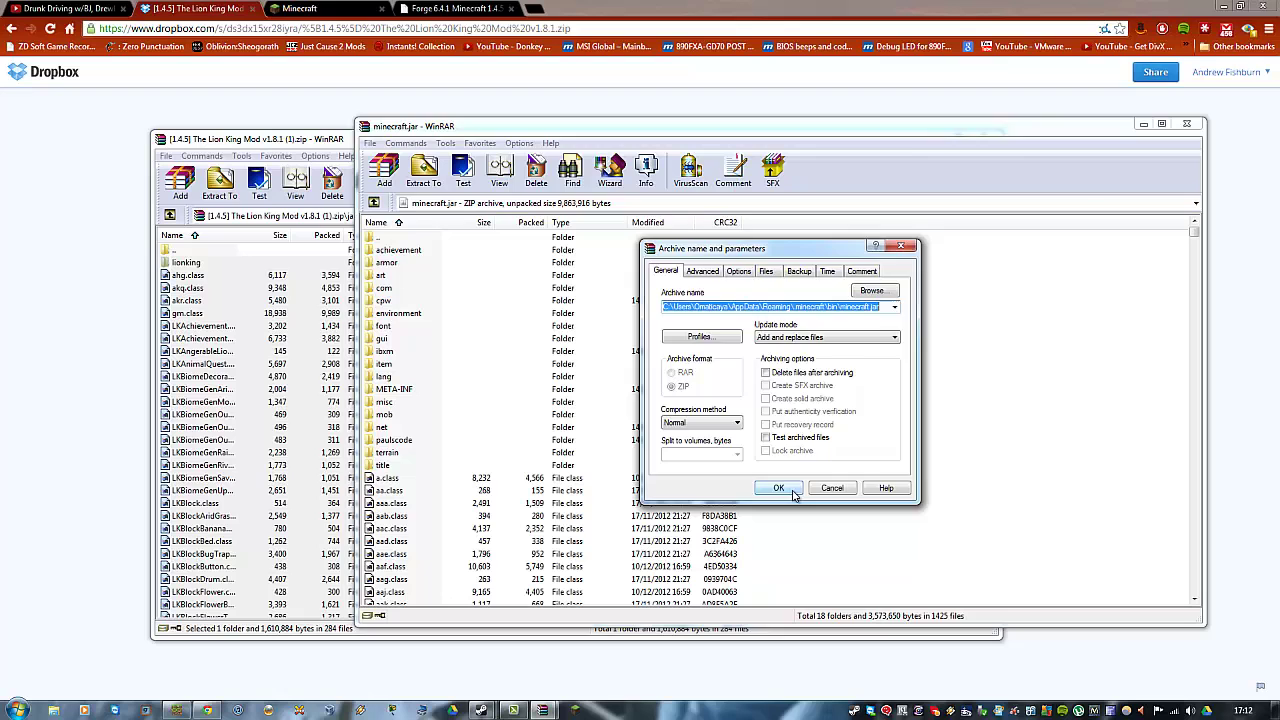
pyautogui.click(785, 494)
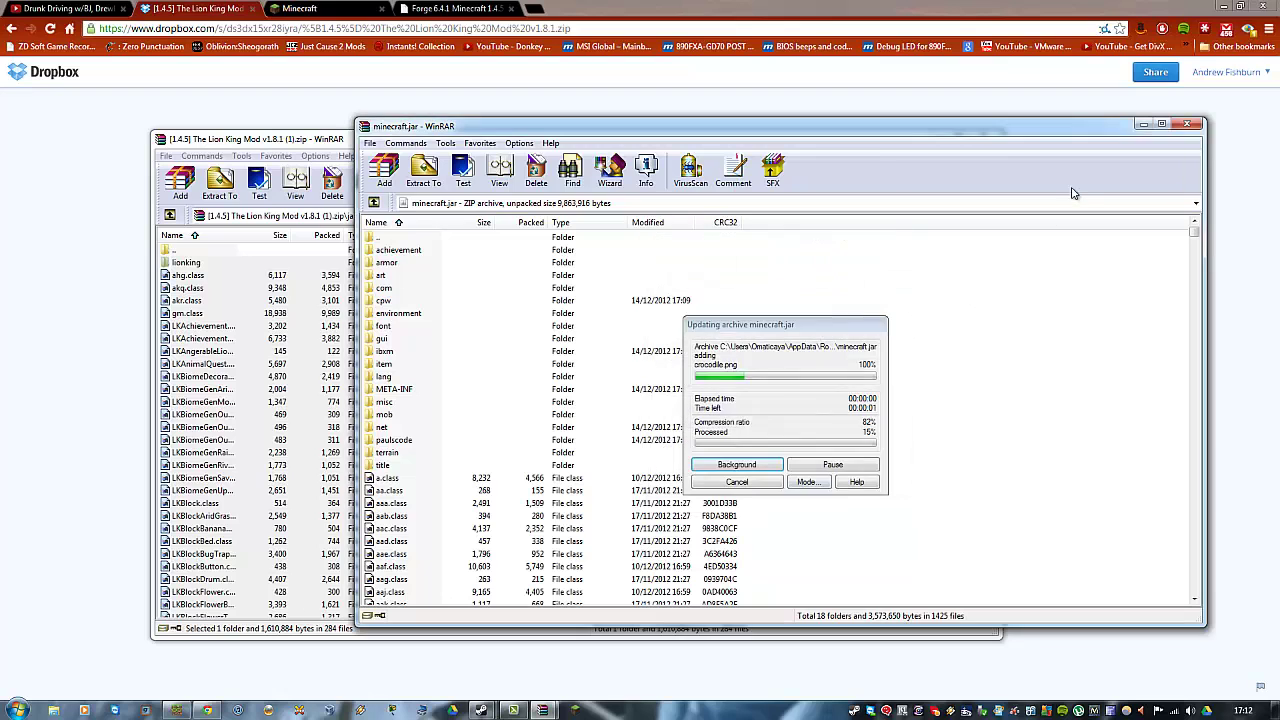
pyautogui.click(1186, 131)
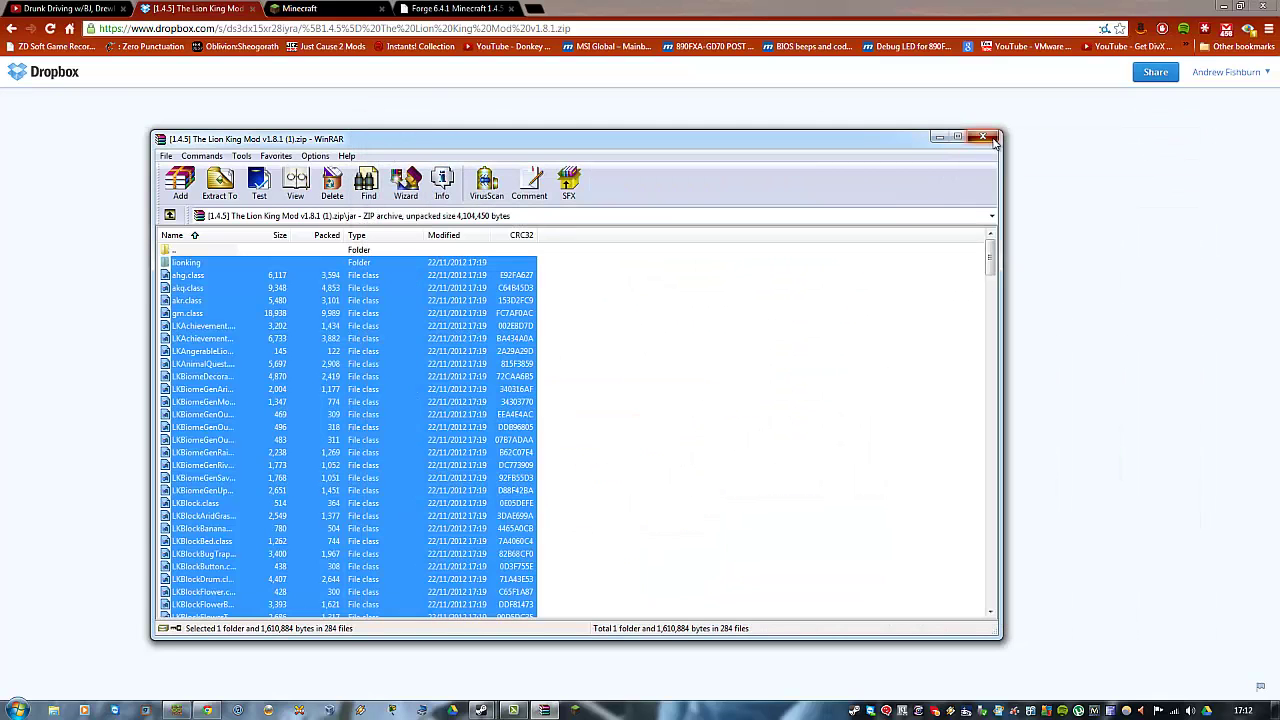
pyautogui.click(989, 137)
# - Launch the pinned Minecraft.exe and log in with the saved account to test the mod
pyautogui.click(544, 710)
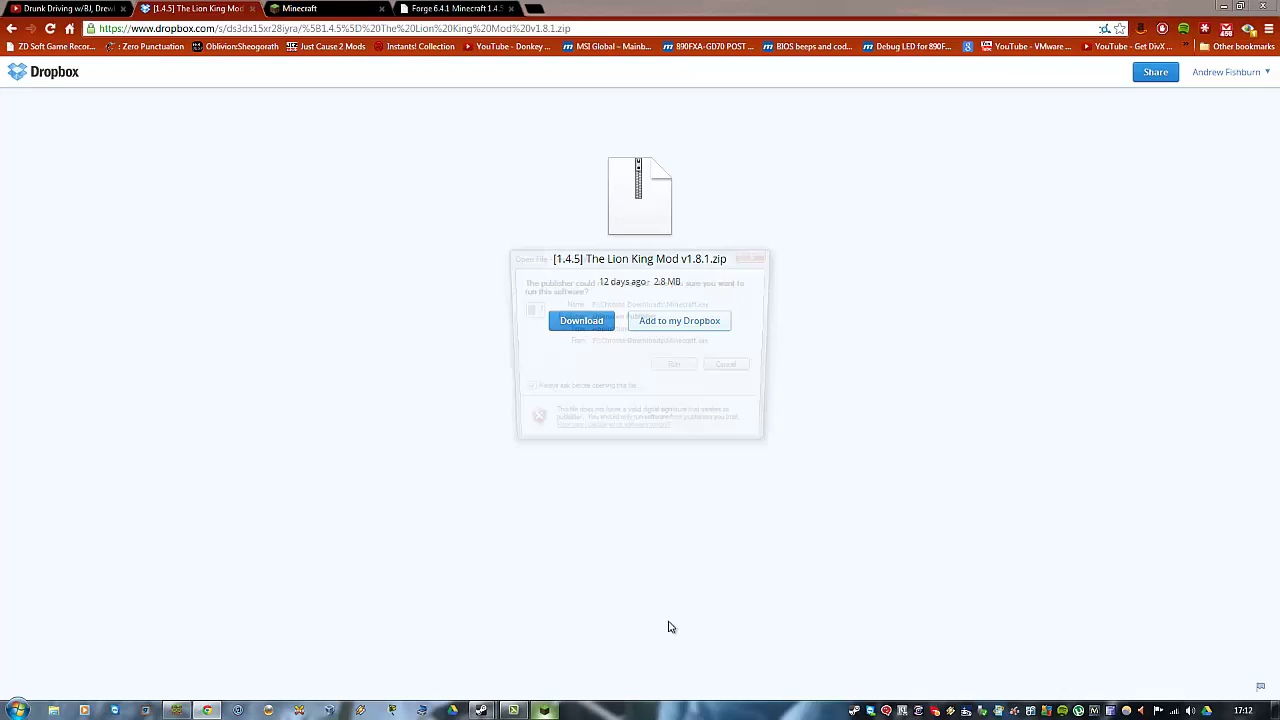
pyautogui.click(677, 369)
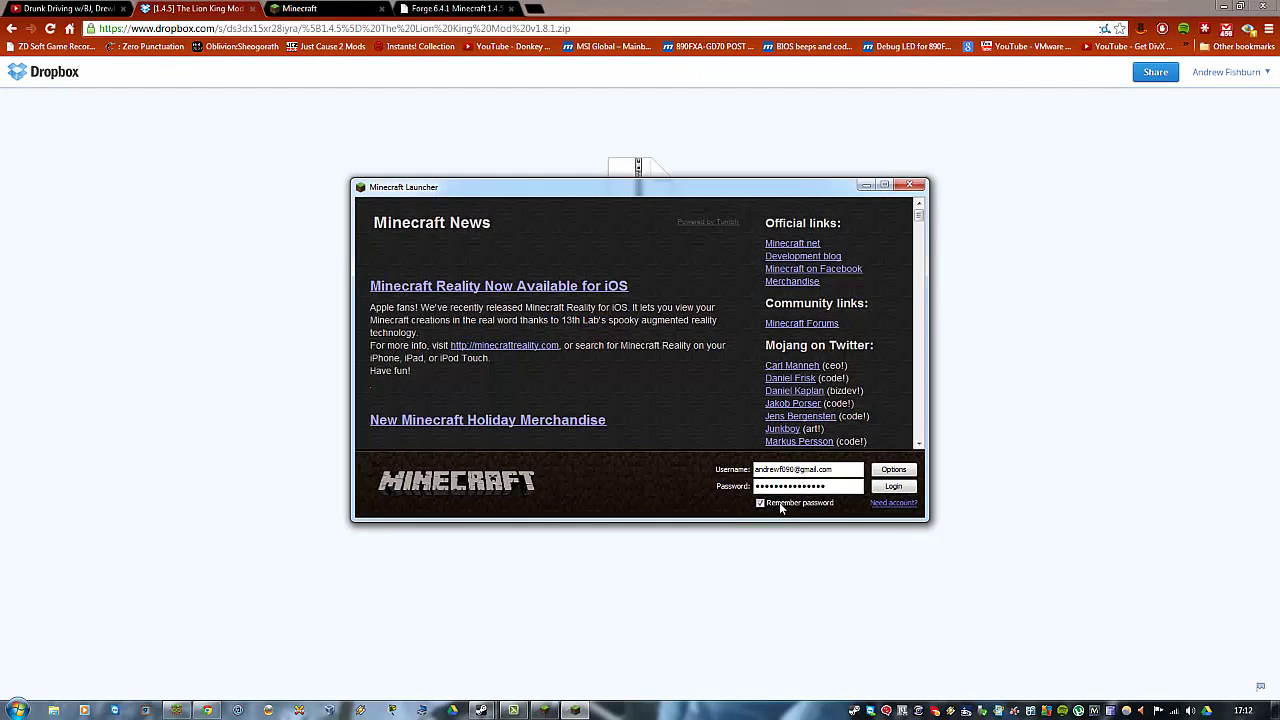
pyautogui.click(893, 485)
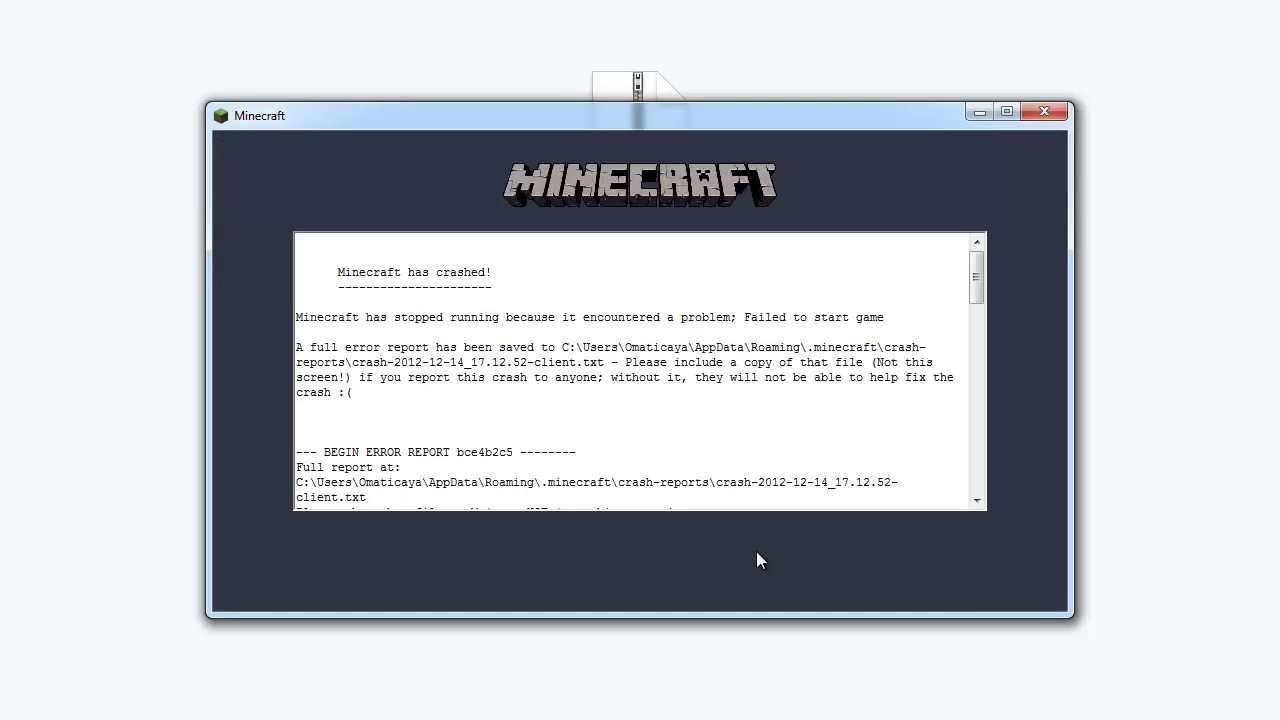
# - Examine the crash report in the maximized game window for the cause of the mod_LionKing error, and close the game
pyautogui.scroll(-5, 613, 357)
pyautogui.scroll(-8, 613, 357)
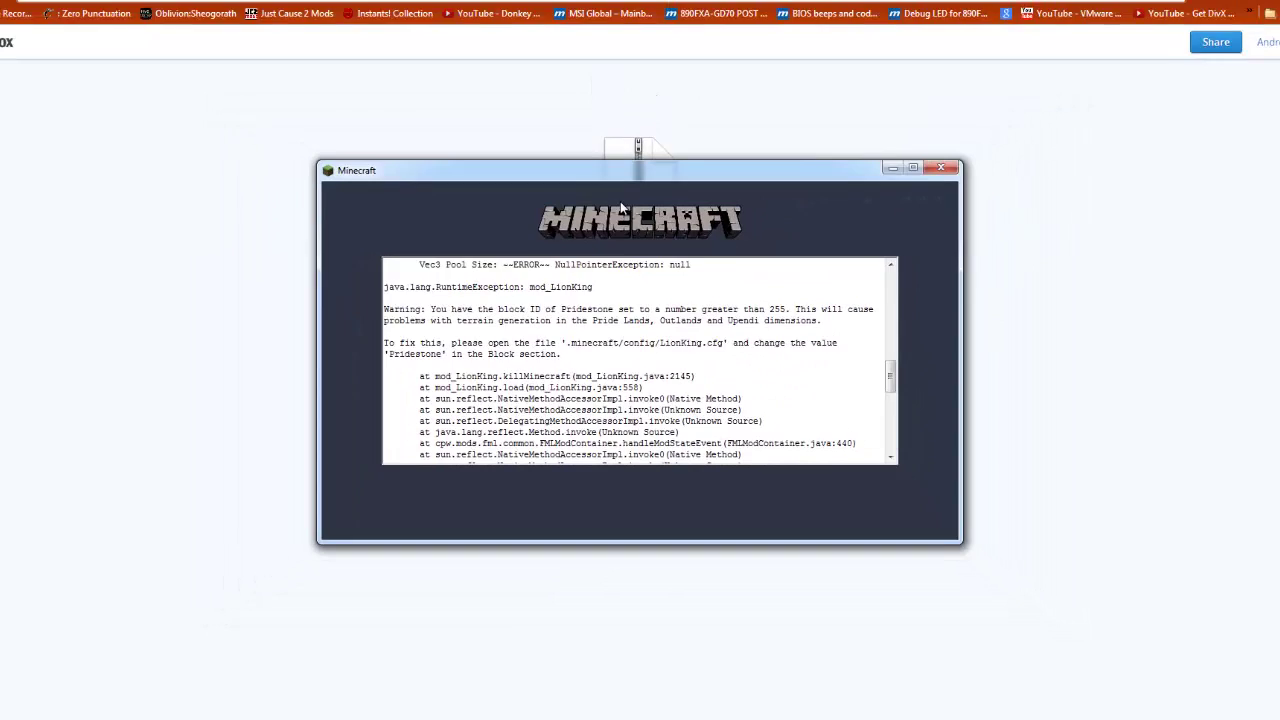
pyautogui.doubleClick(633, 190)
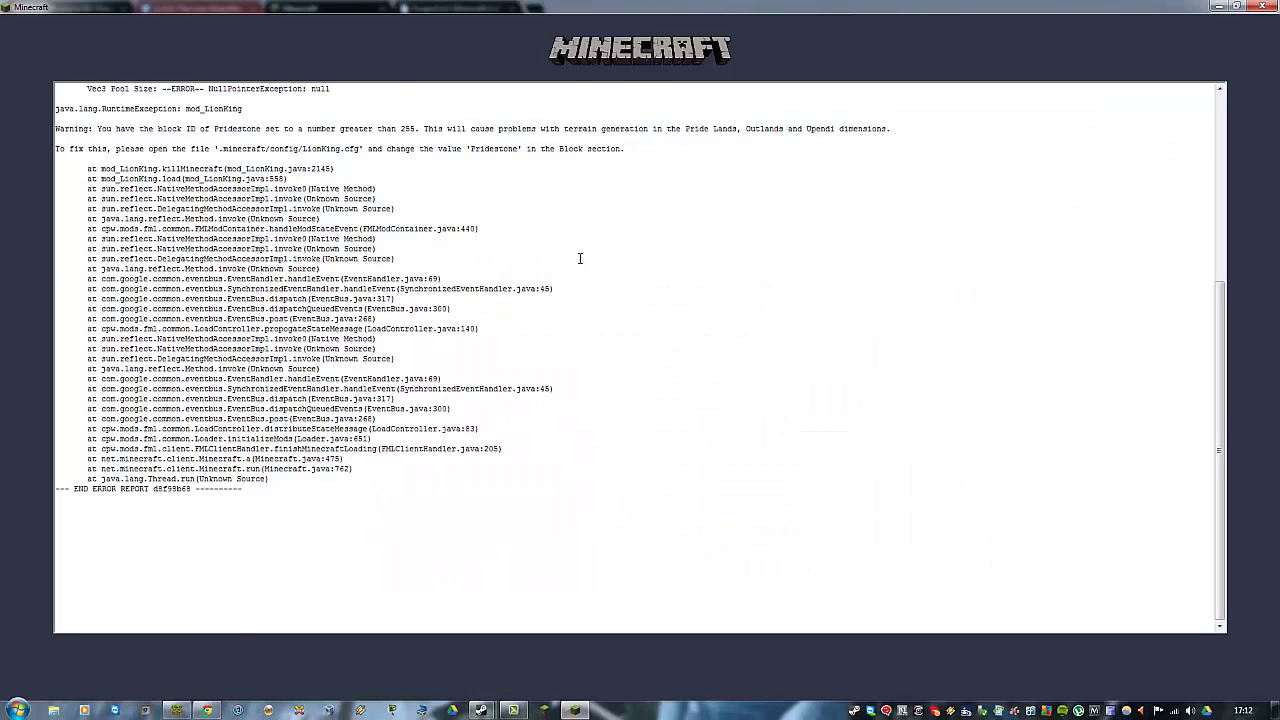
pyautogui.scroll(5, 546, 295)
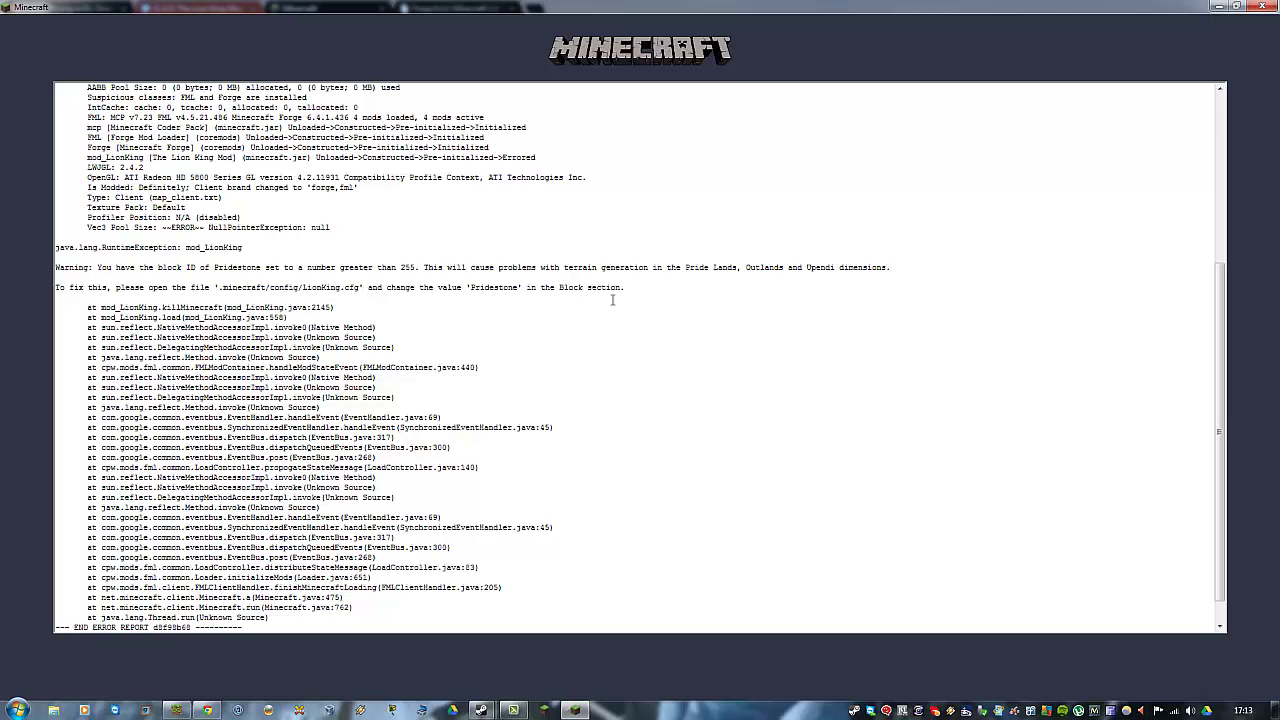
pyautogui.click(1263, 6)
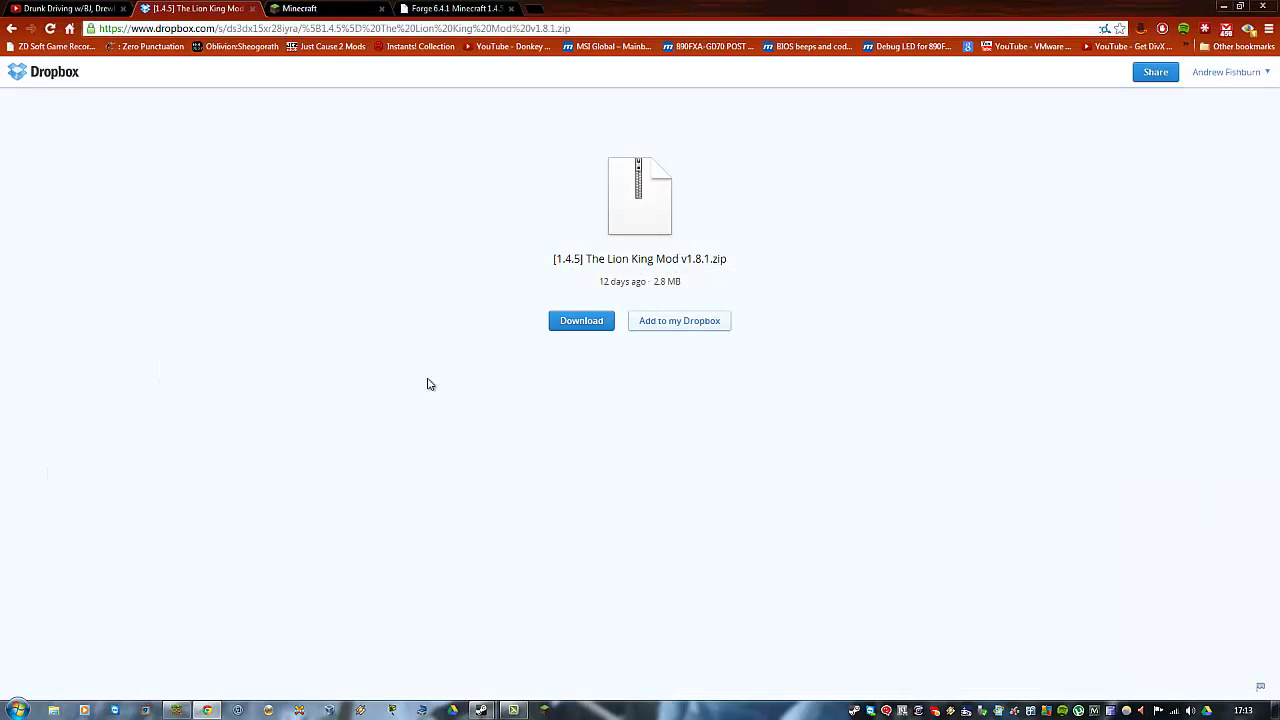
# - Open the Roaming application data folder using %appdata%
pyautogui.click(18, 708)
pyautogui.write('%')
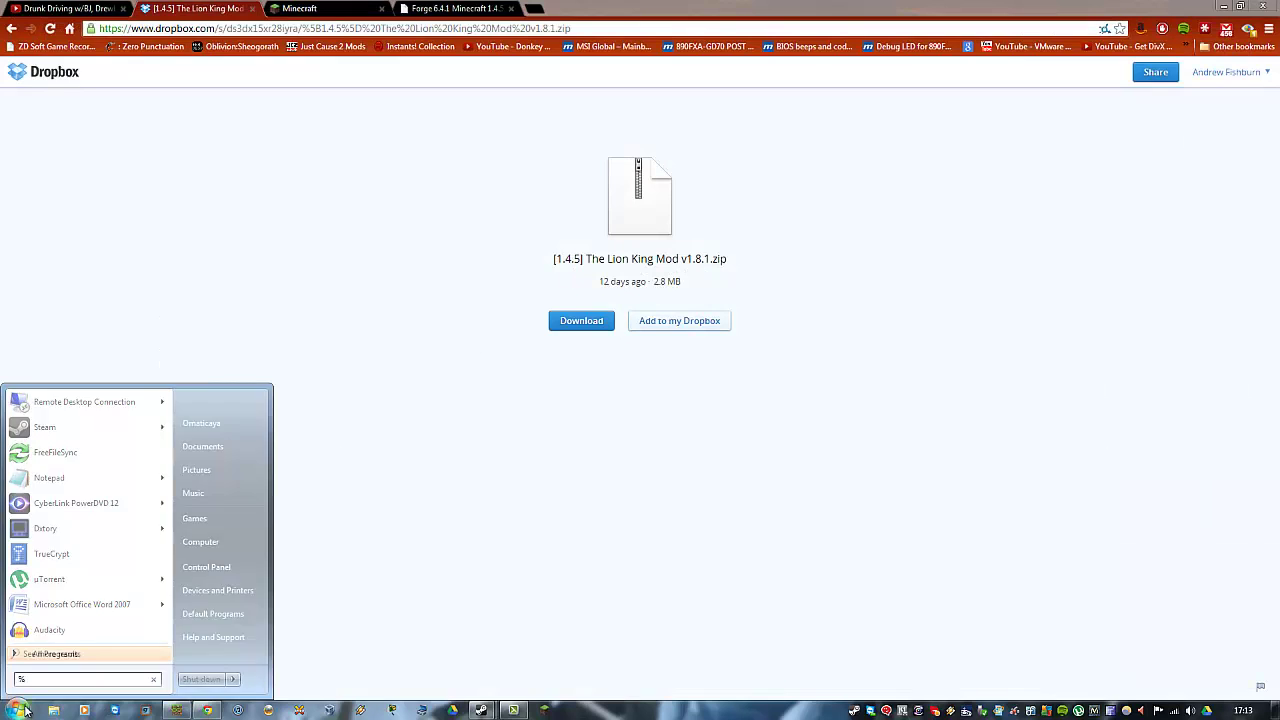
pyautogui.write('appda')
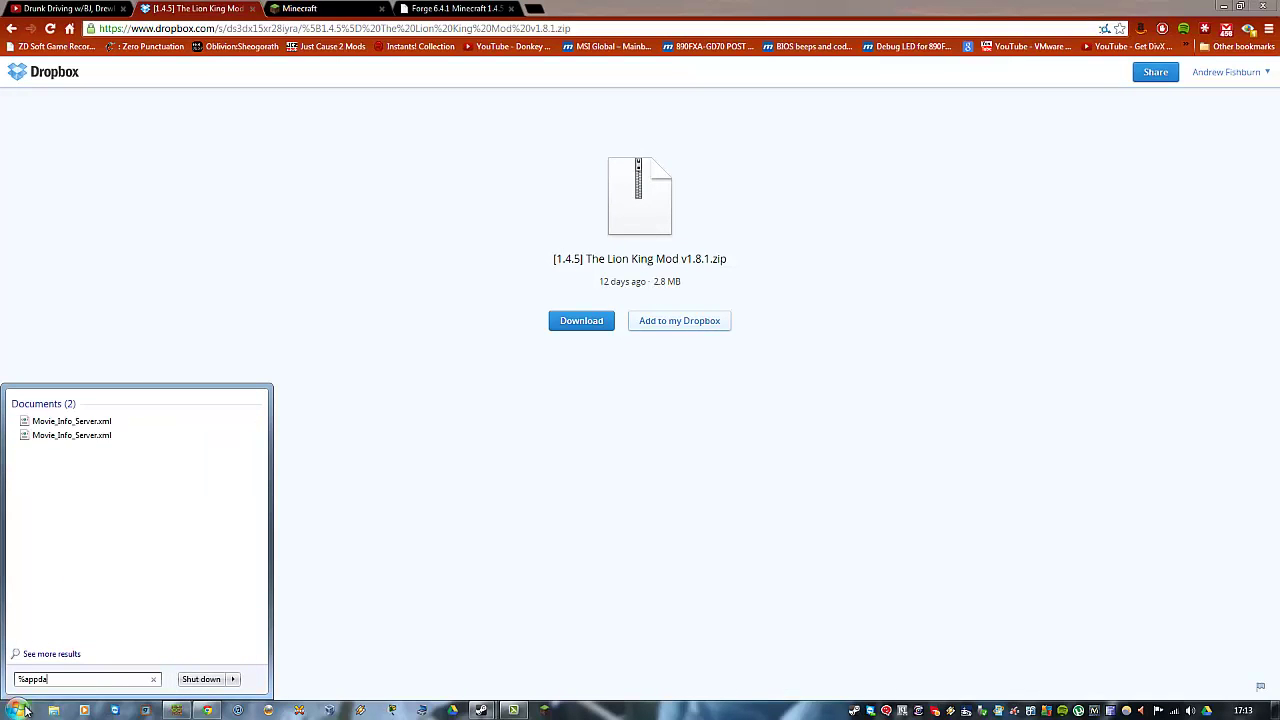
pyautogui.write('ta%')
pyautogui.press('Return')
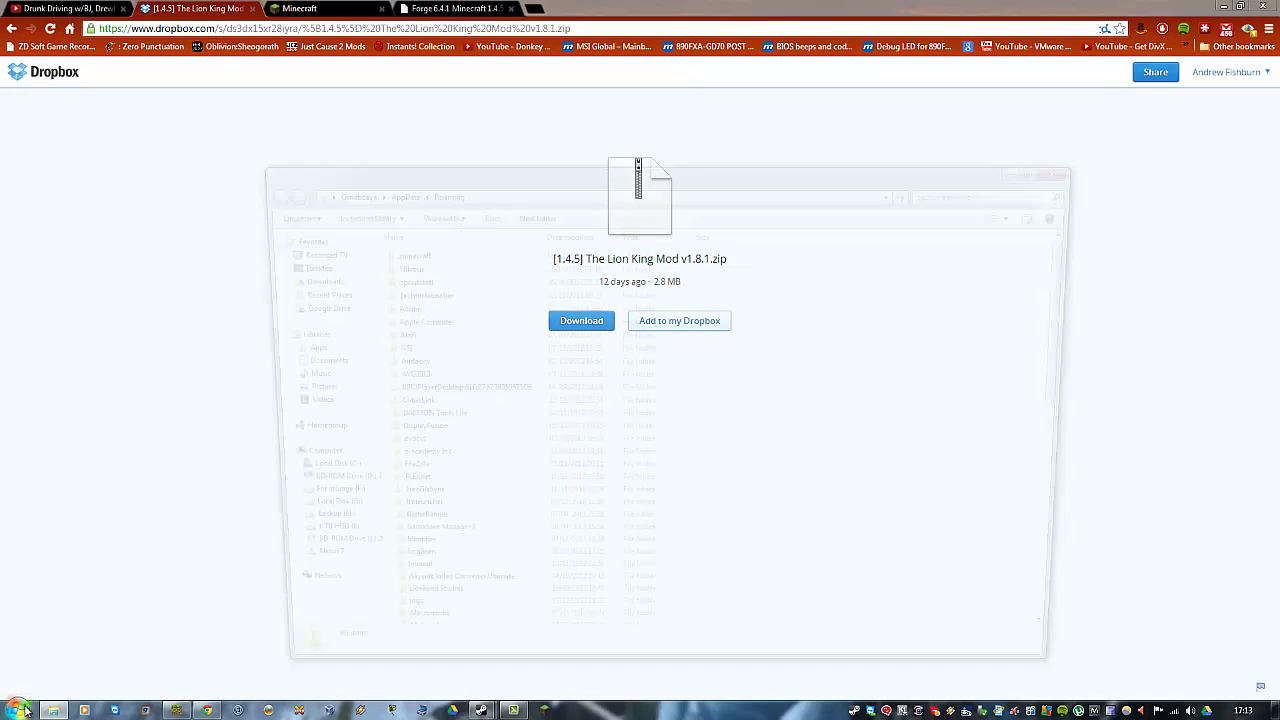
# - Open LionKing.cfg from the config folder inside .minecraft and go to its block section
pyautogui.doubleClick(396, 251)
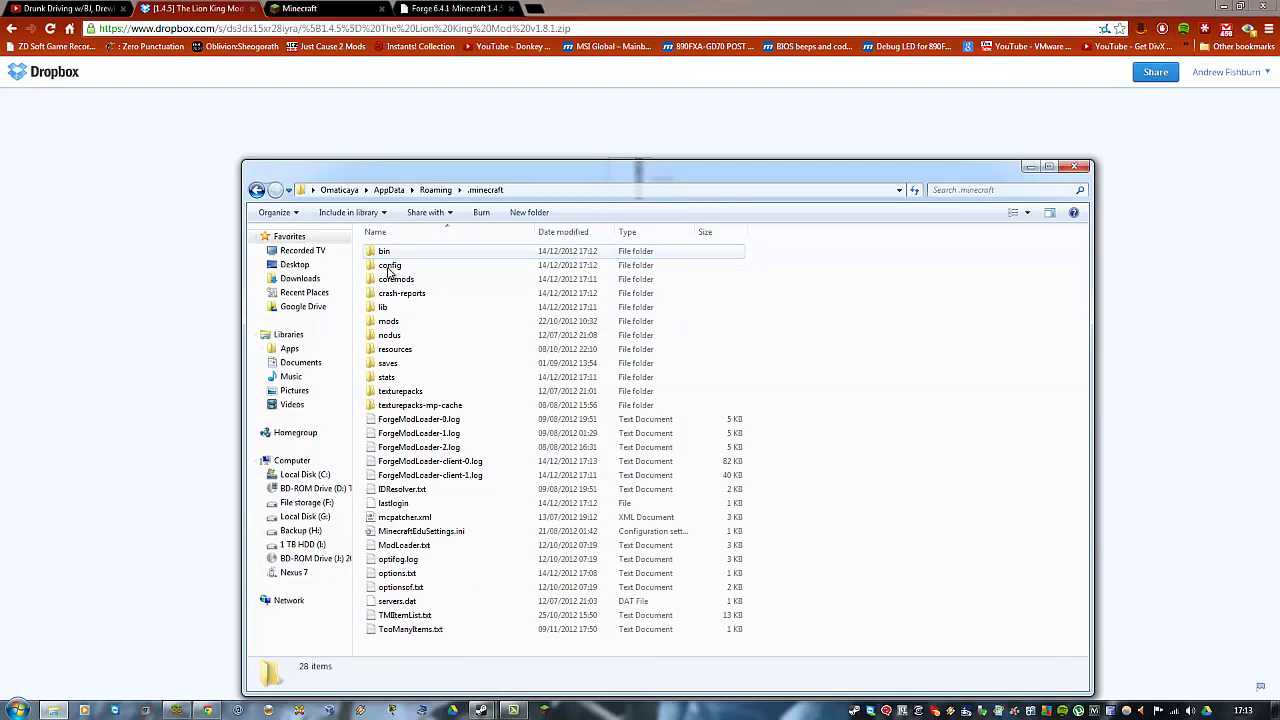
pyautogui.doubleClick(391, 266)
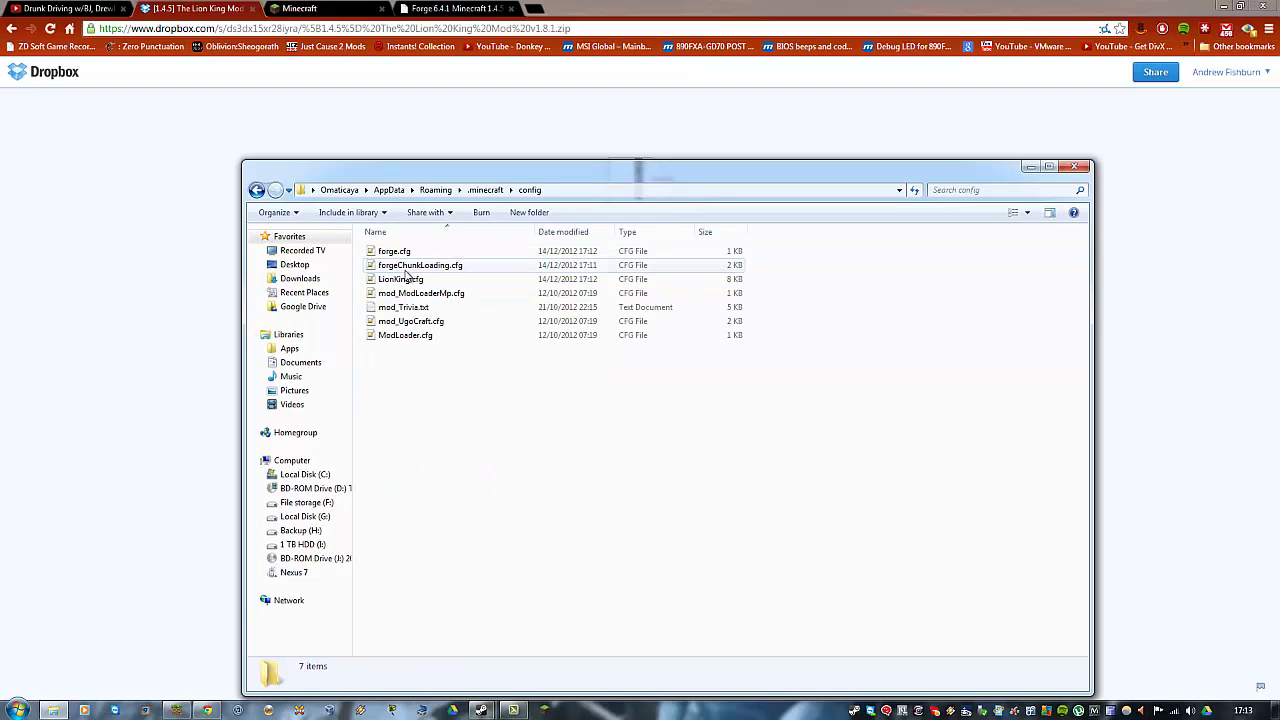
pyautogui.doubleClick(412, 280)
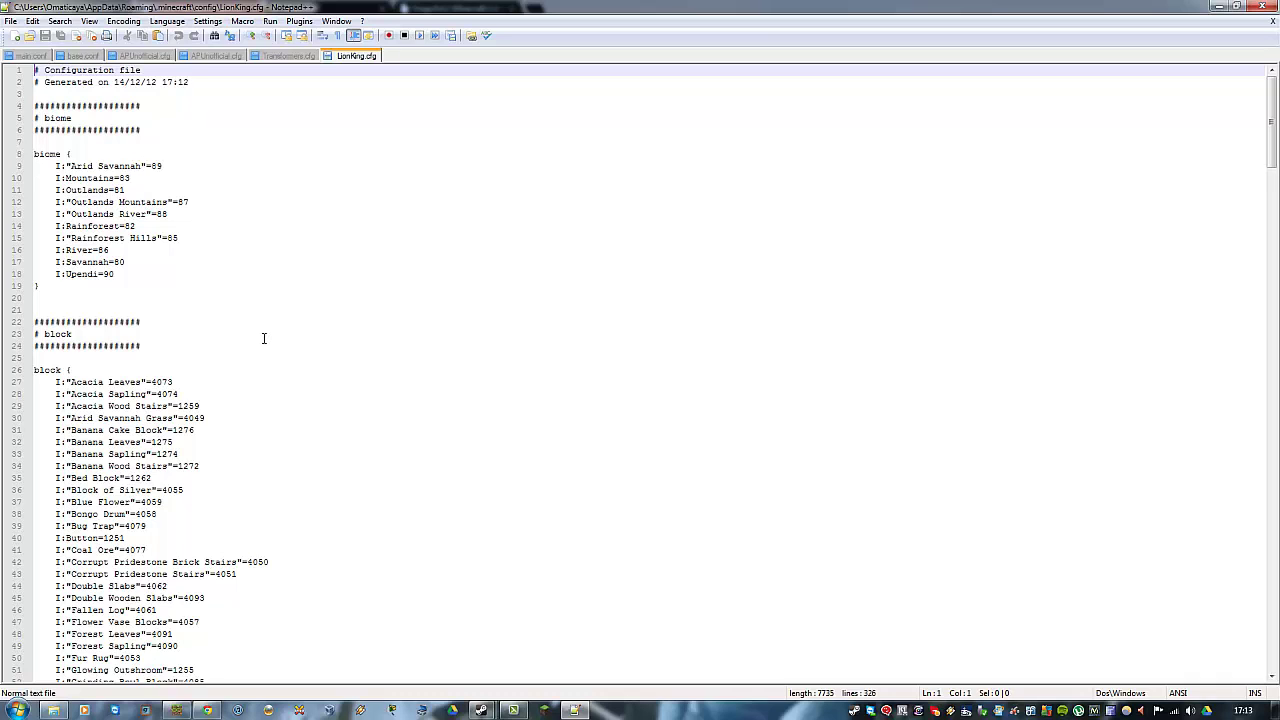
pyautogui.scroll(-6, 264, 338)
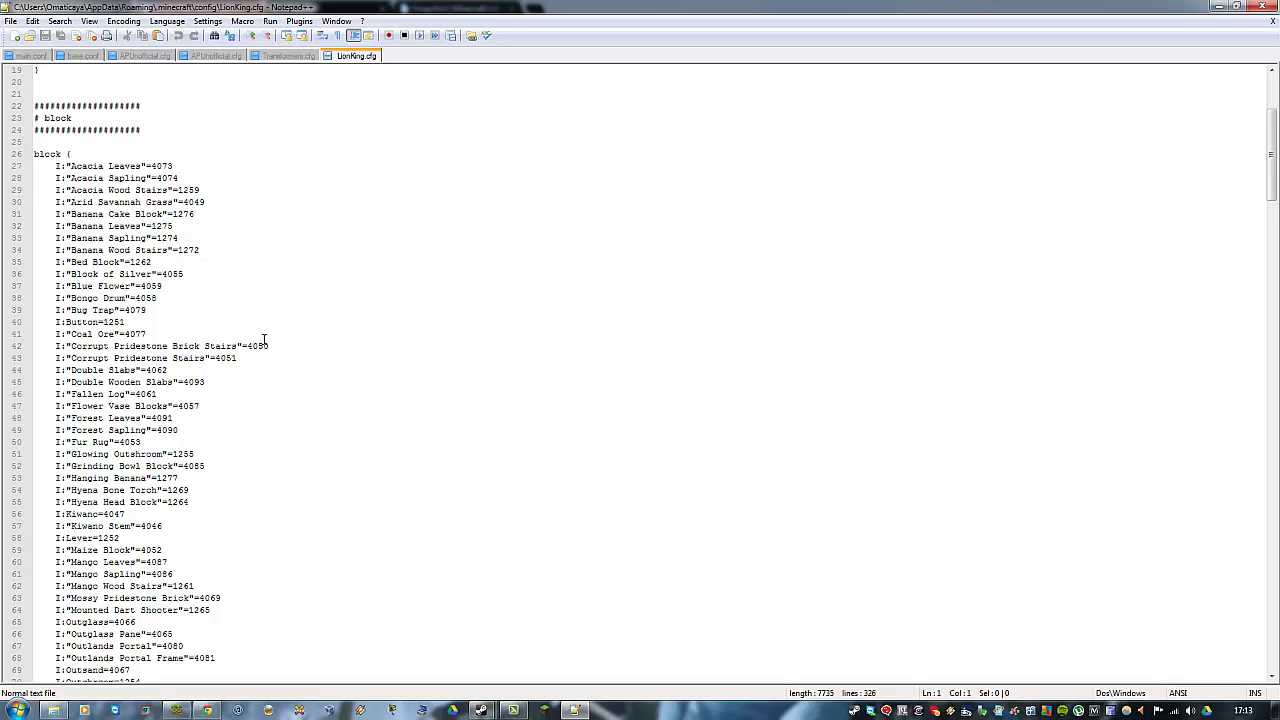
# - Search LionKing.cfg for "pride" and step through the matches to the plain Pridestone entry in the block section
pyautogui.hotkey('ctrl', 'f')
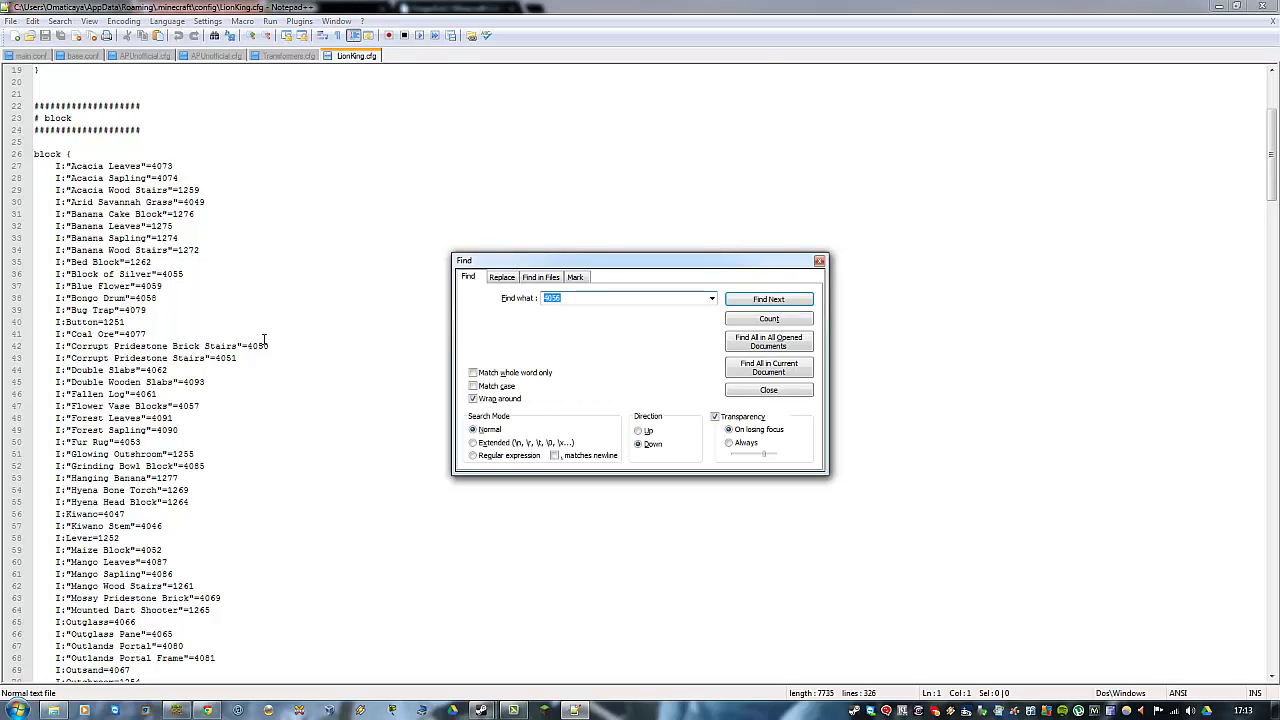
pyautogui.write('pride')
pyautogui.click(792, 300)
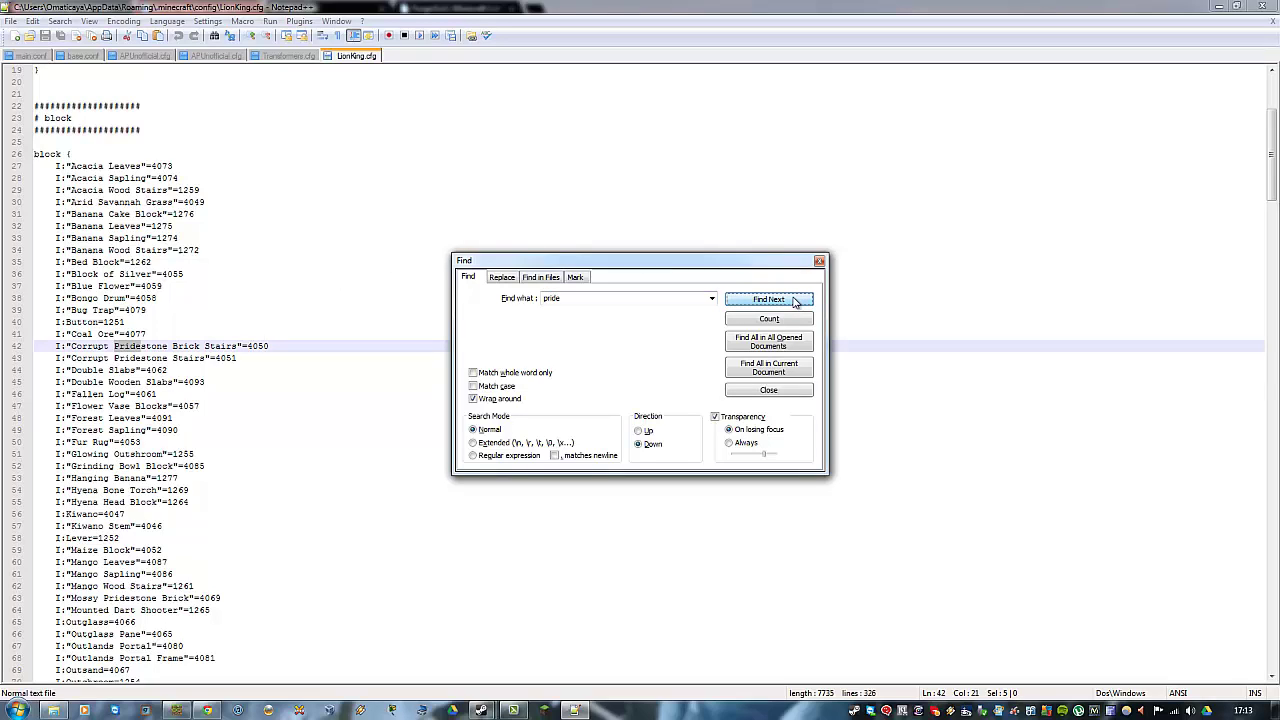
pyautogui.click(793, 300)
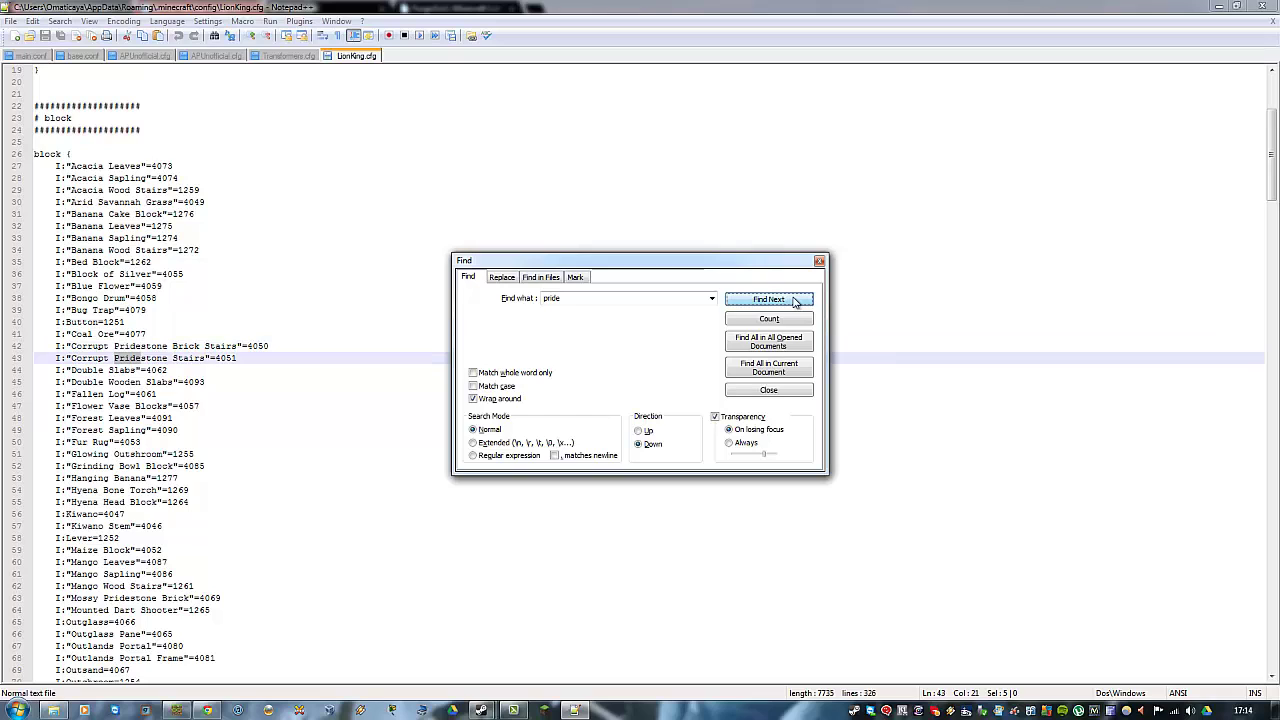
pyautogui.click(793, 300)
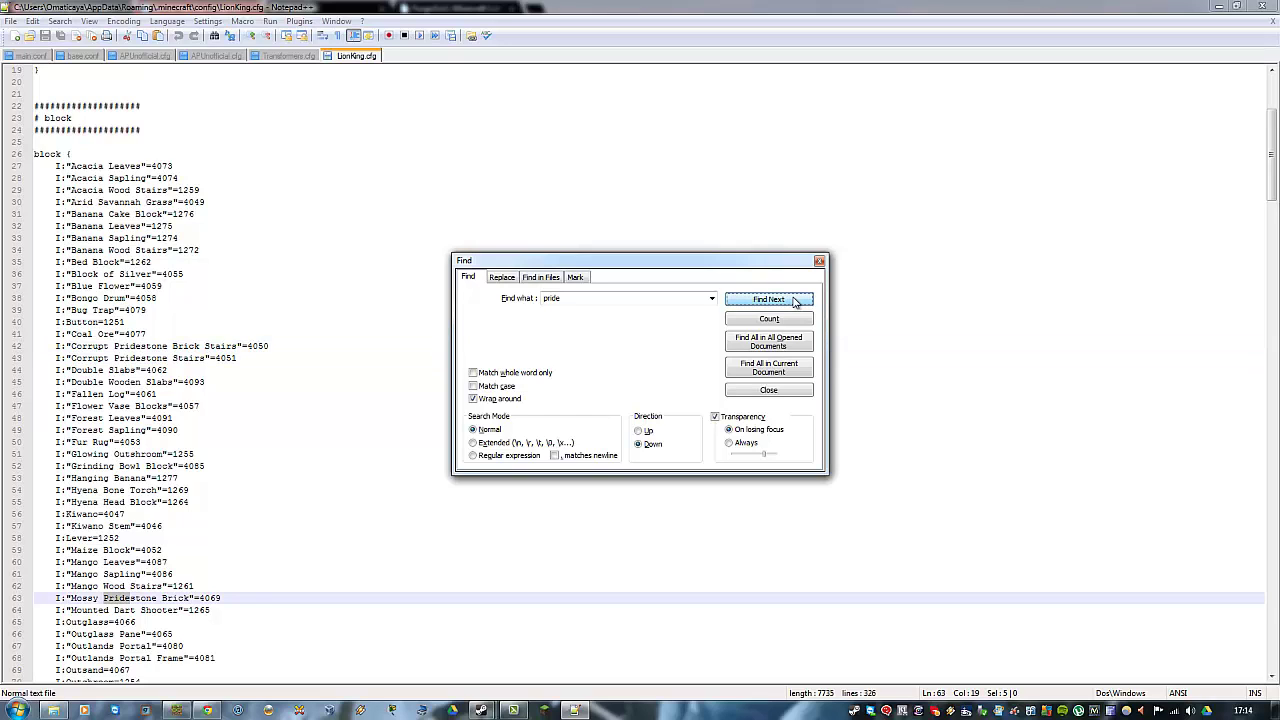
pyautogui.click(793, 300)
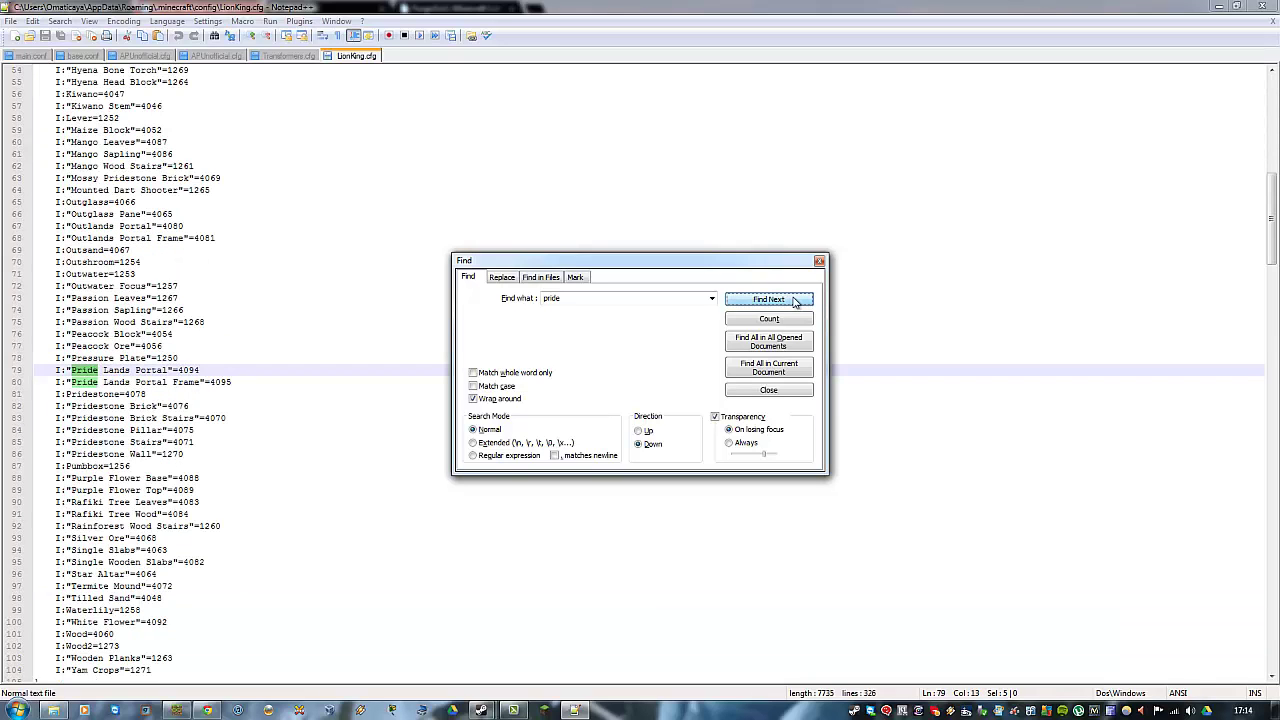
pyautogui.click(793, 300)
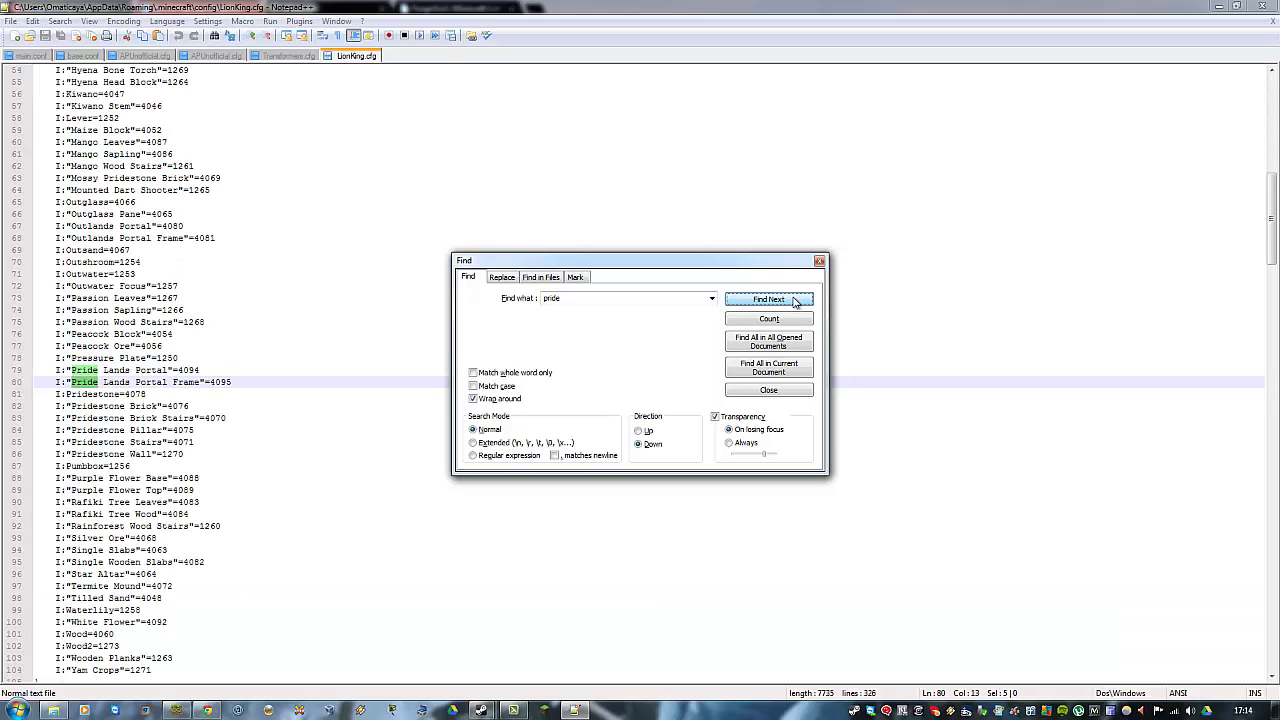
pyautogui.click(793, 300)
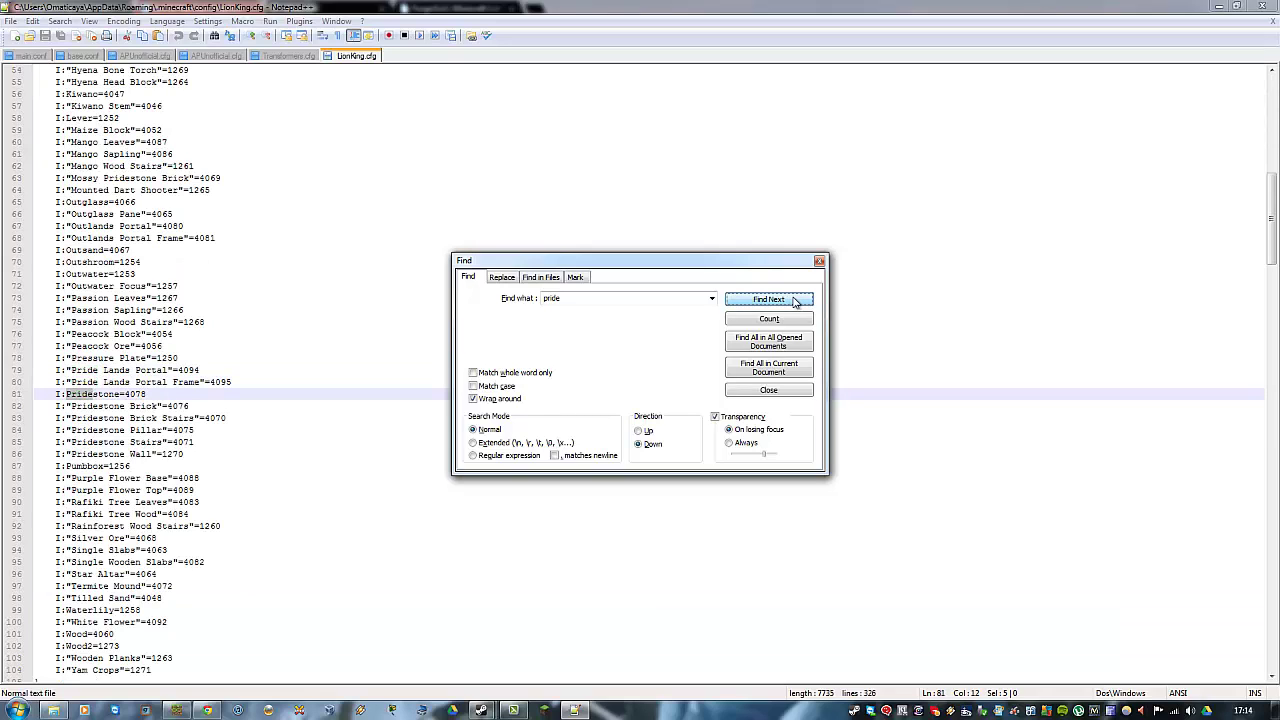
# - Set the Pridestone block ID to 250, save LionKing.cfg, close the editor and minimize the config folder window
pyautogui.click(153, 394)
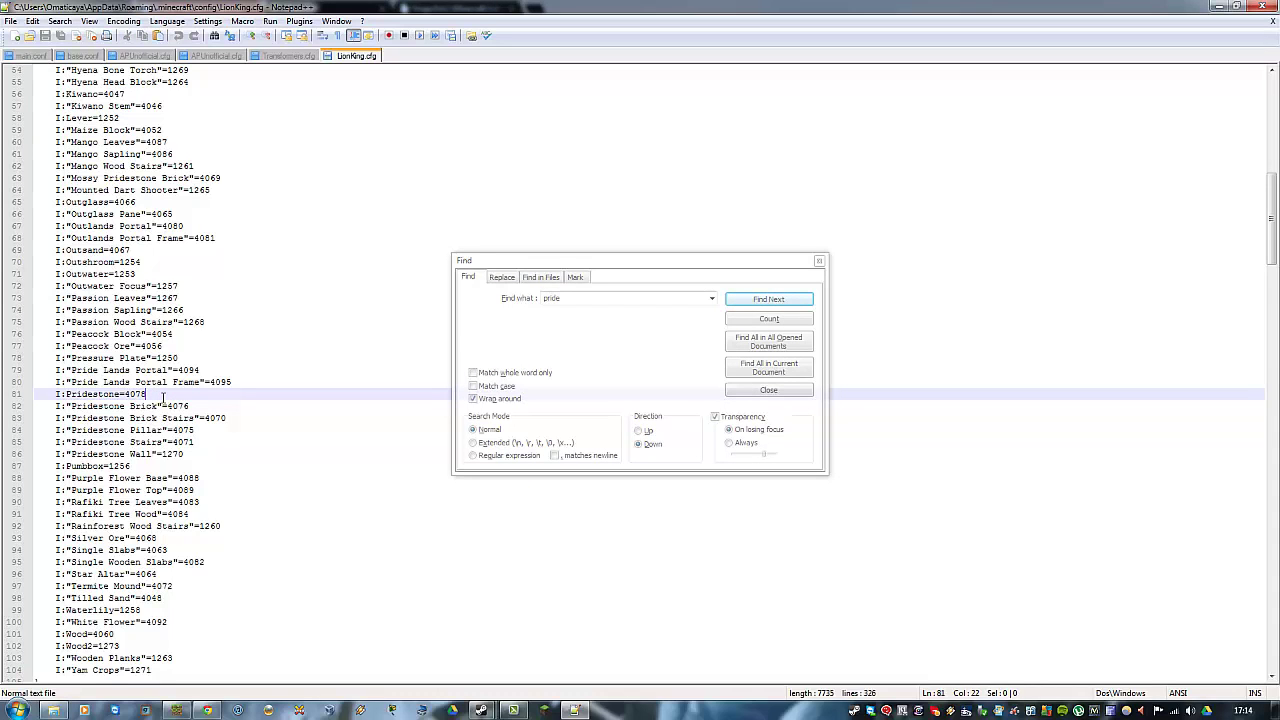
pyautogui.press('BackSpace')
pyautogui.press('BackSpace')
pyautogui.press('BackSpace')
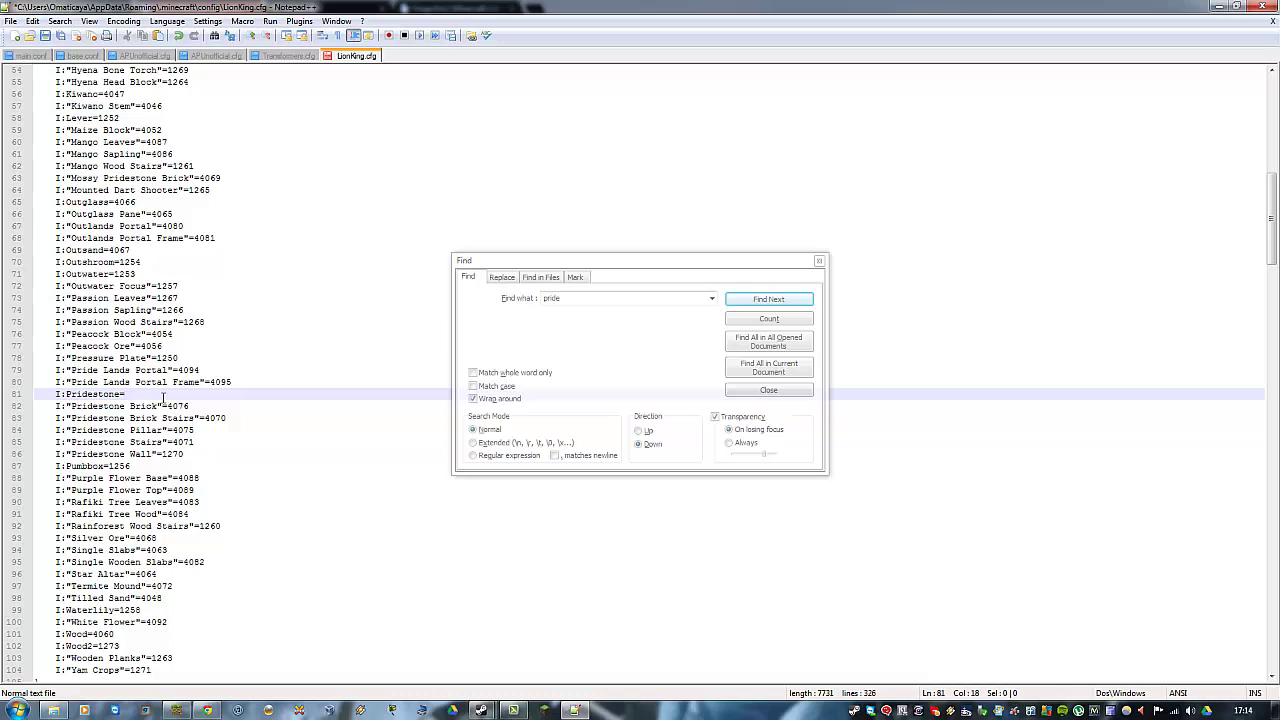
pyautogui.write('50')
pyautogui.click(45, 35)
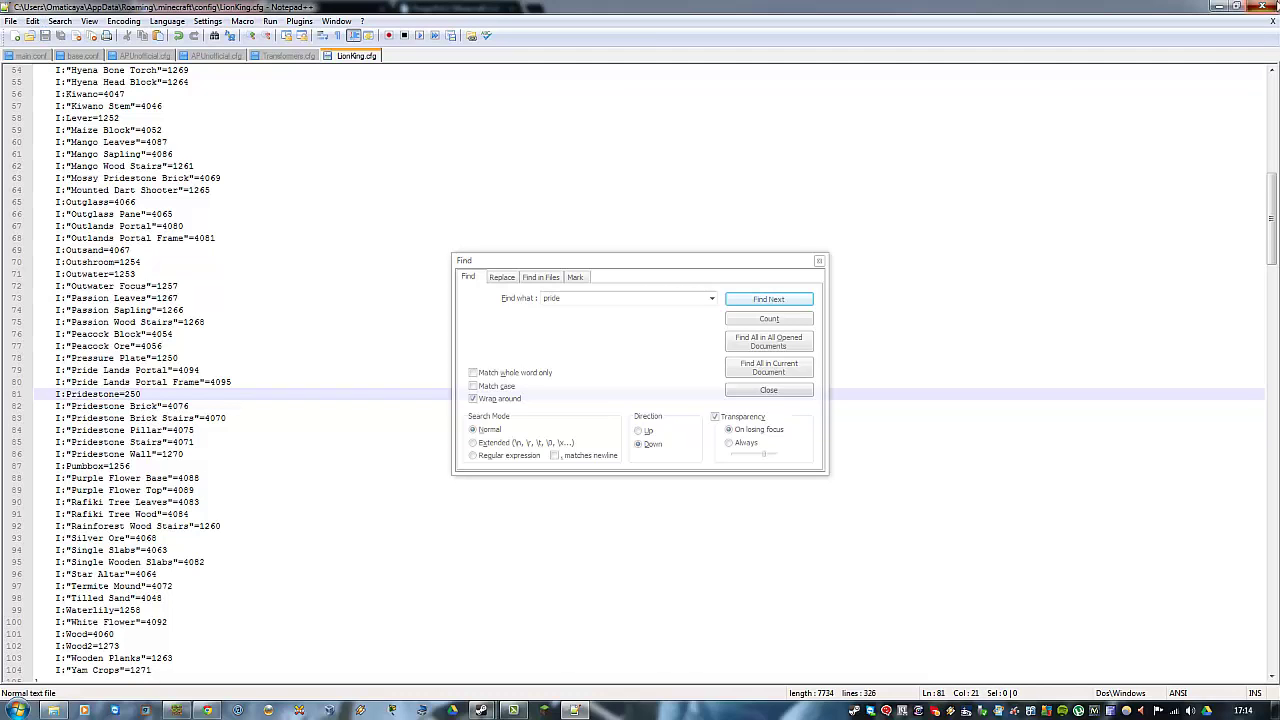
pyautogui.click(1263, 8)
pyautogui.click(1031, 167)
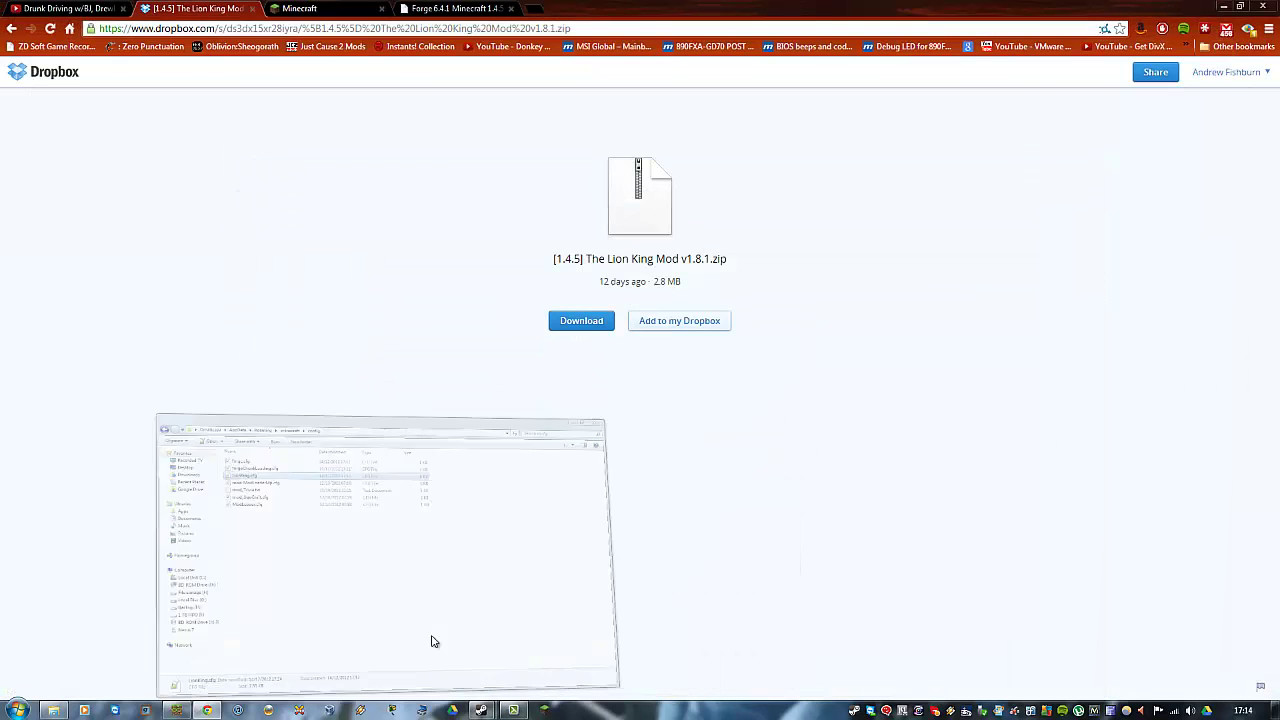
# - Launch Minecraft again and log in with the saved account
pyautogui.click(513, 710)
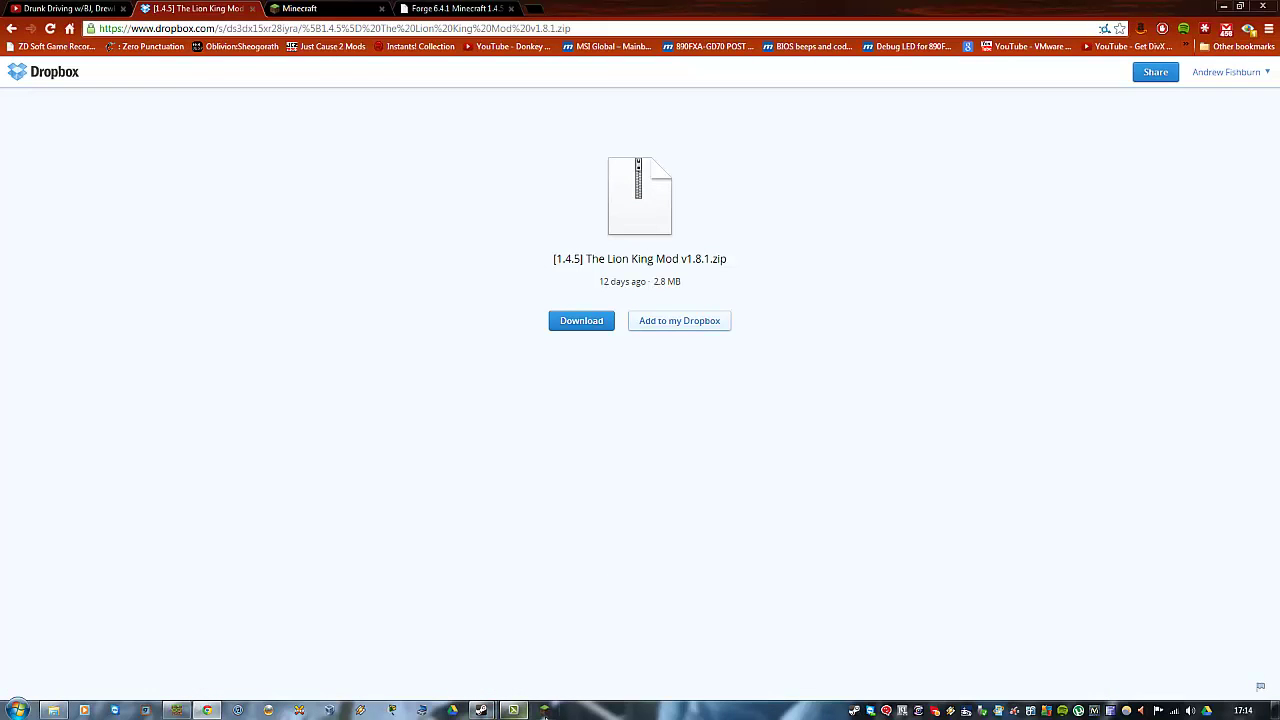
pyautogui.click(694, 368)
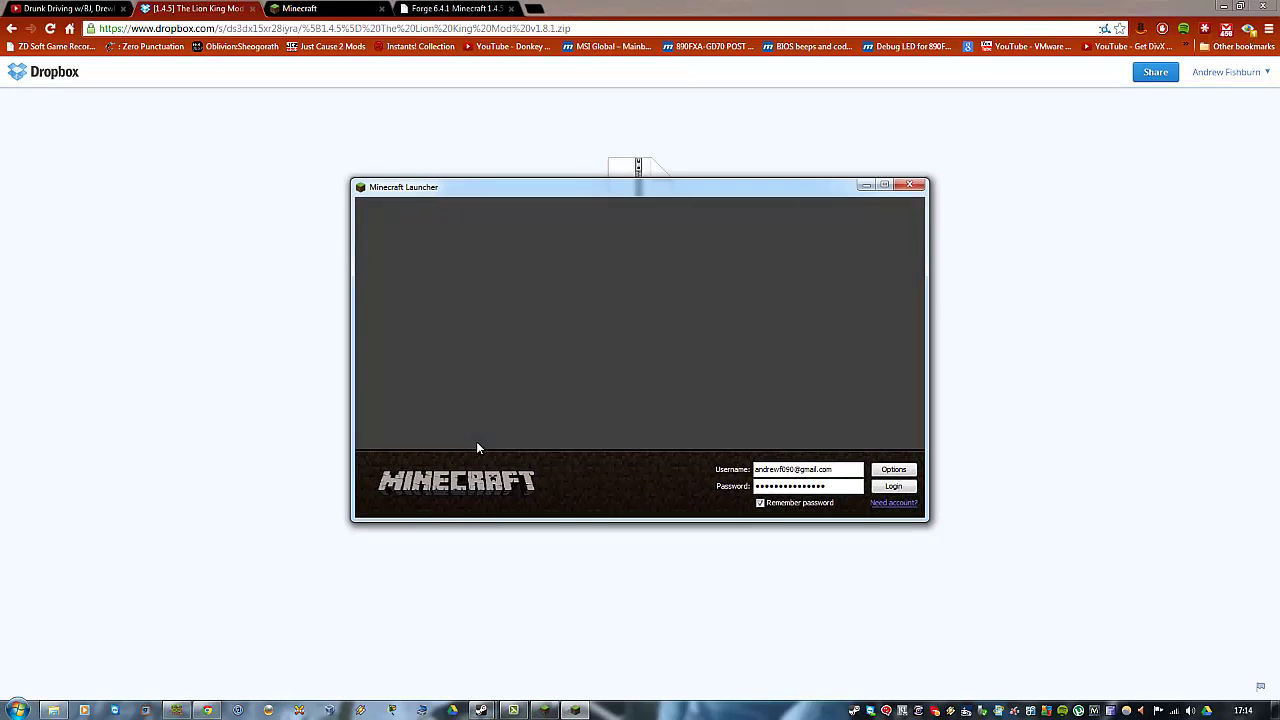
pyautogui.click(893, 486)
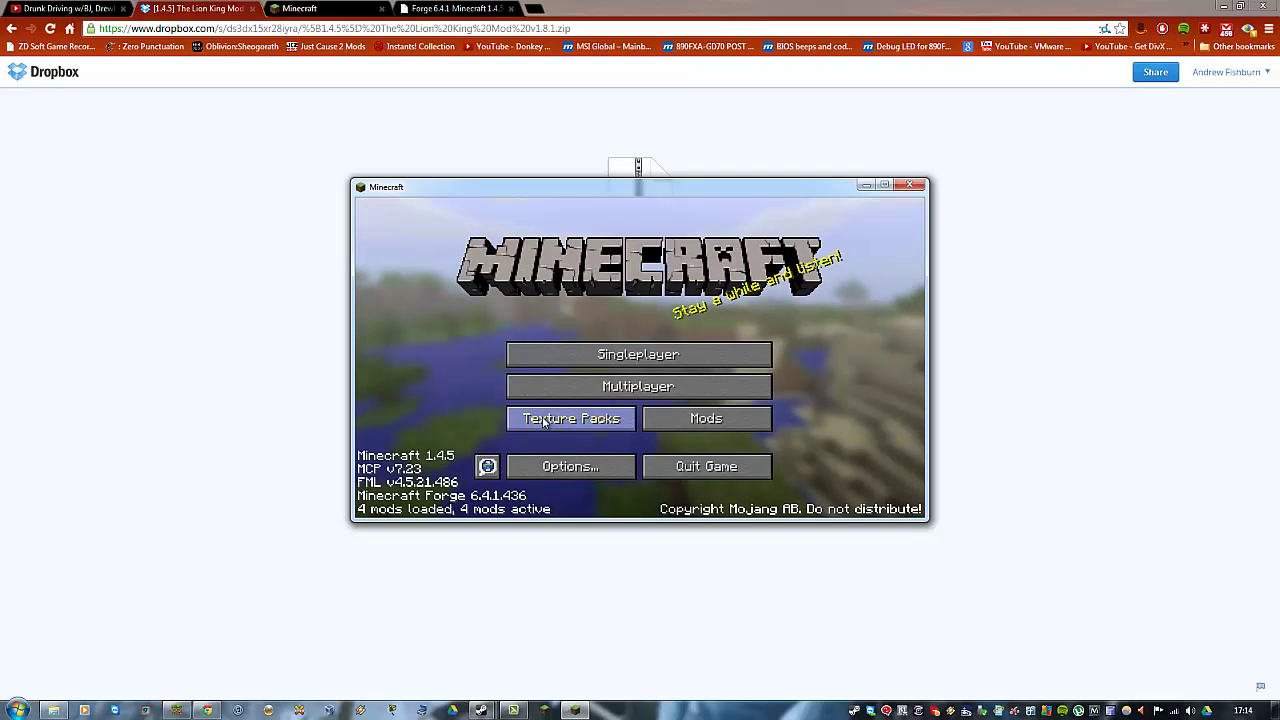
# - Maximize the game and create a new singleplayer world with the default name New World in Survival mode
pyautogui.click(580, 354)
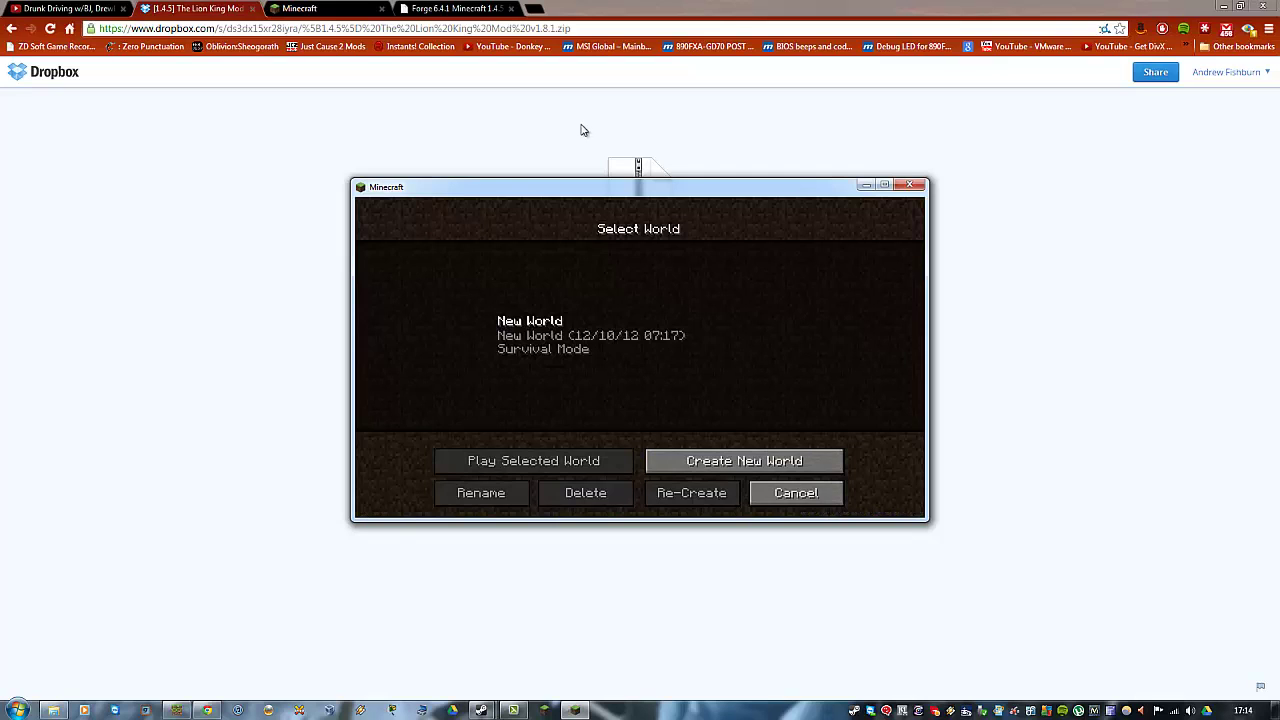
pyautogui.doubleClick(577, 193)
pyautogui.click(525, 330)
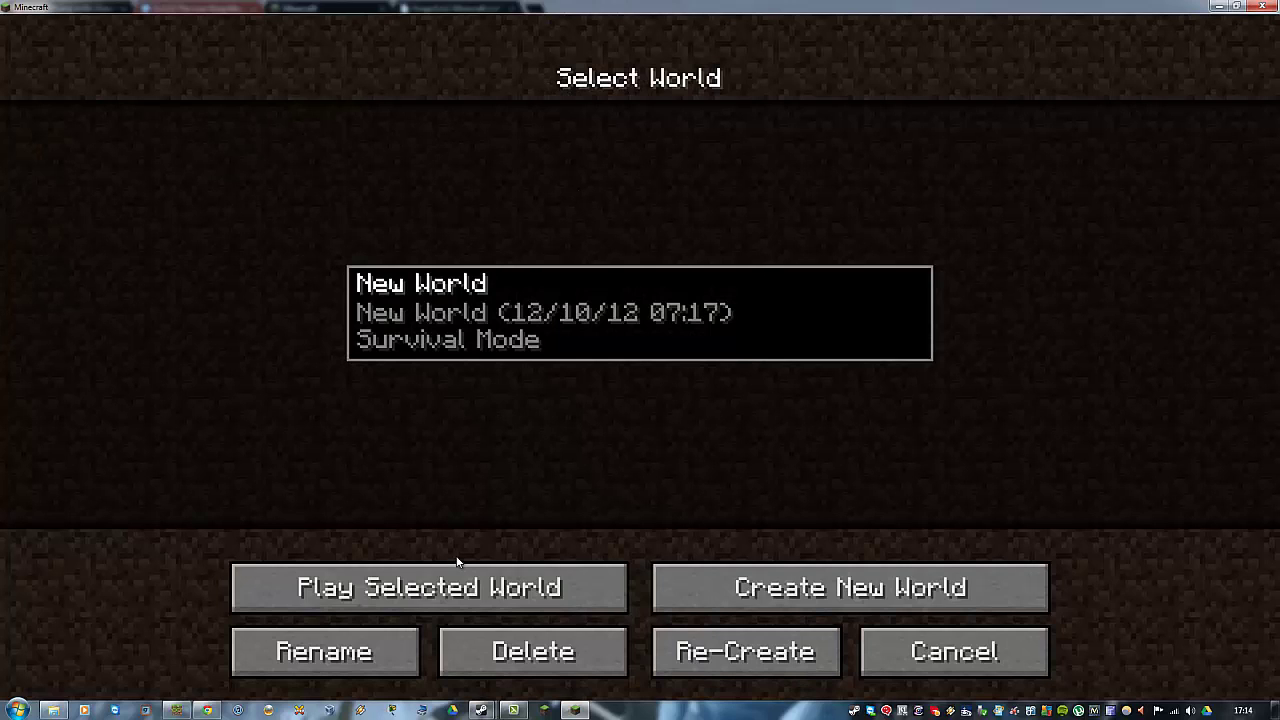
pyautogui.click(677, 594)
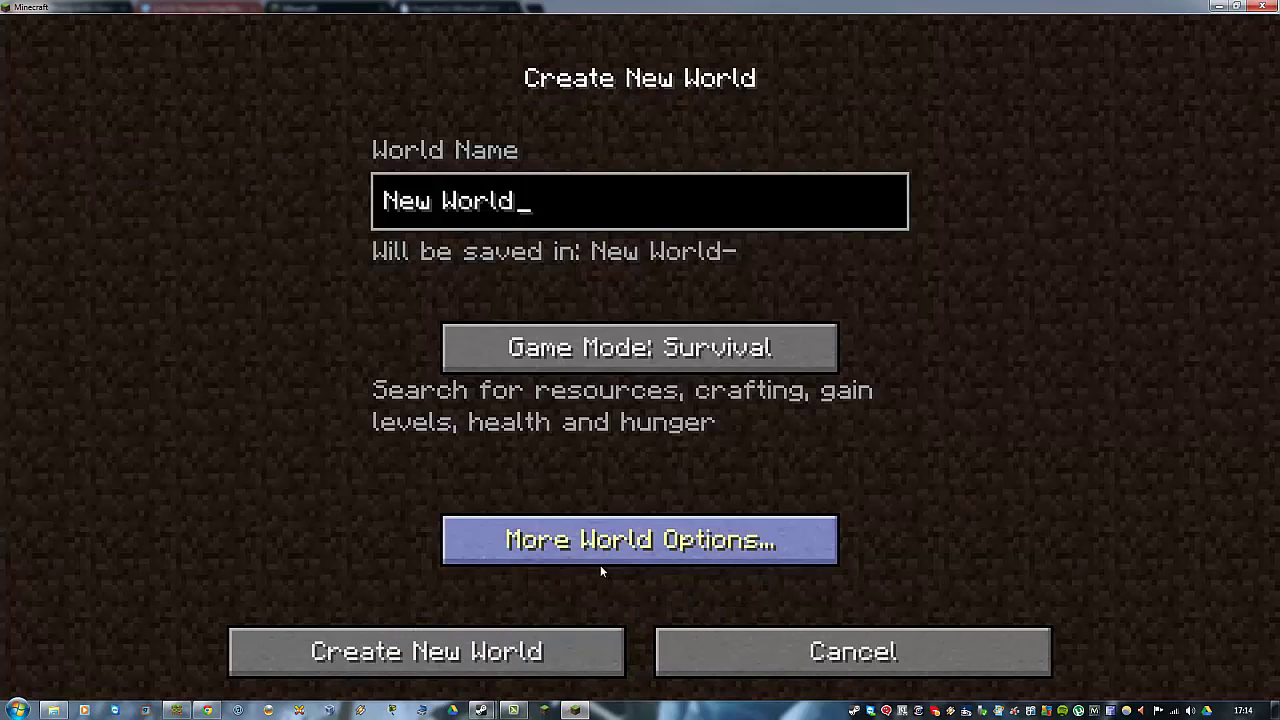
pyautogui.click(516, 645)
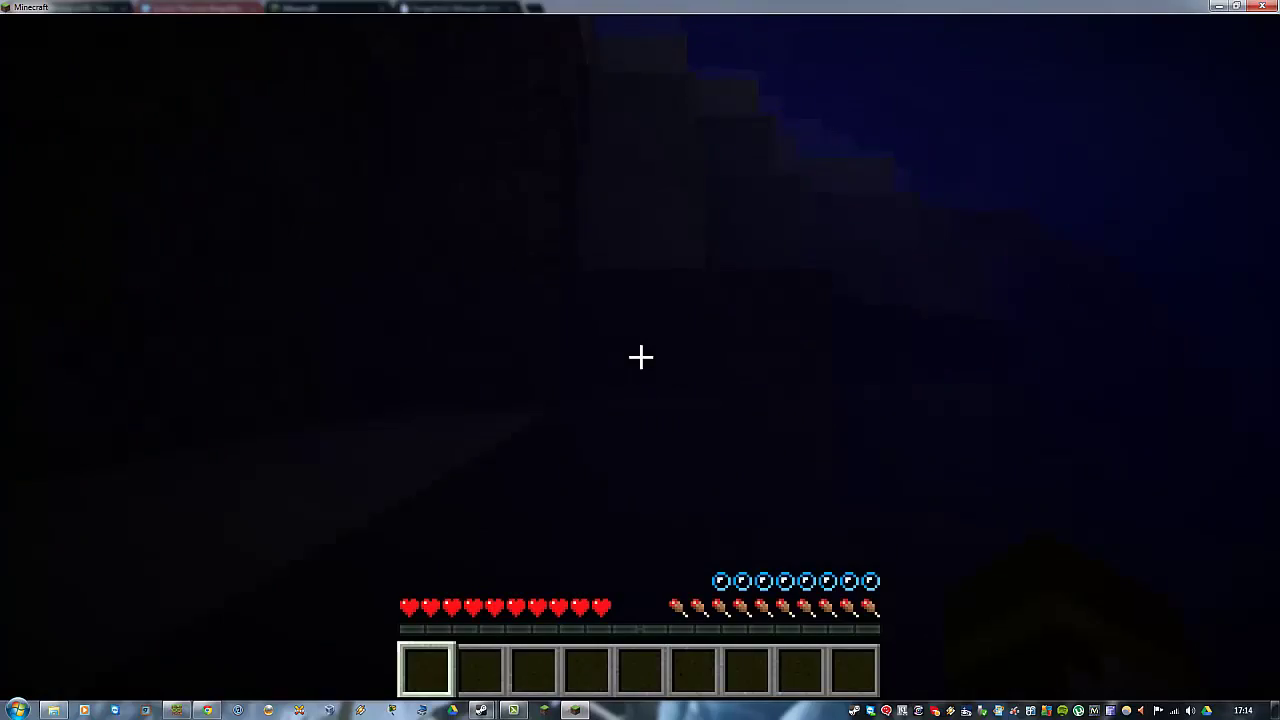
# - Swim up out of the water and climb the dirt bank onto the open grassland in the new world
pyautogui.press('space')
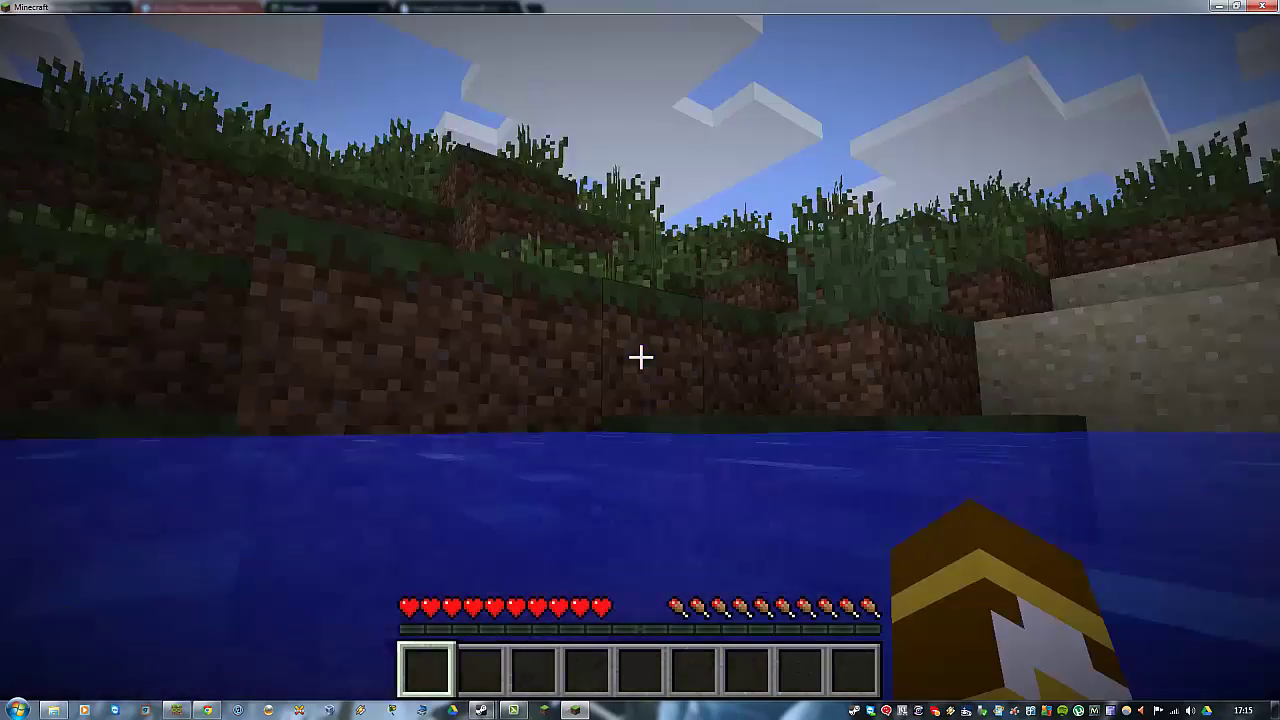
pyautogui.scroll(-1, 640, 357)
pyautogui.press('w')
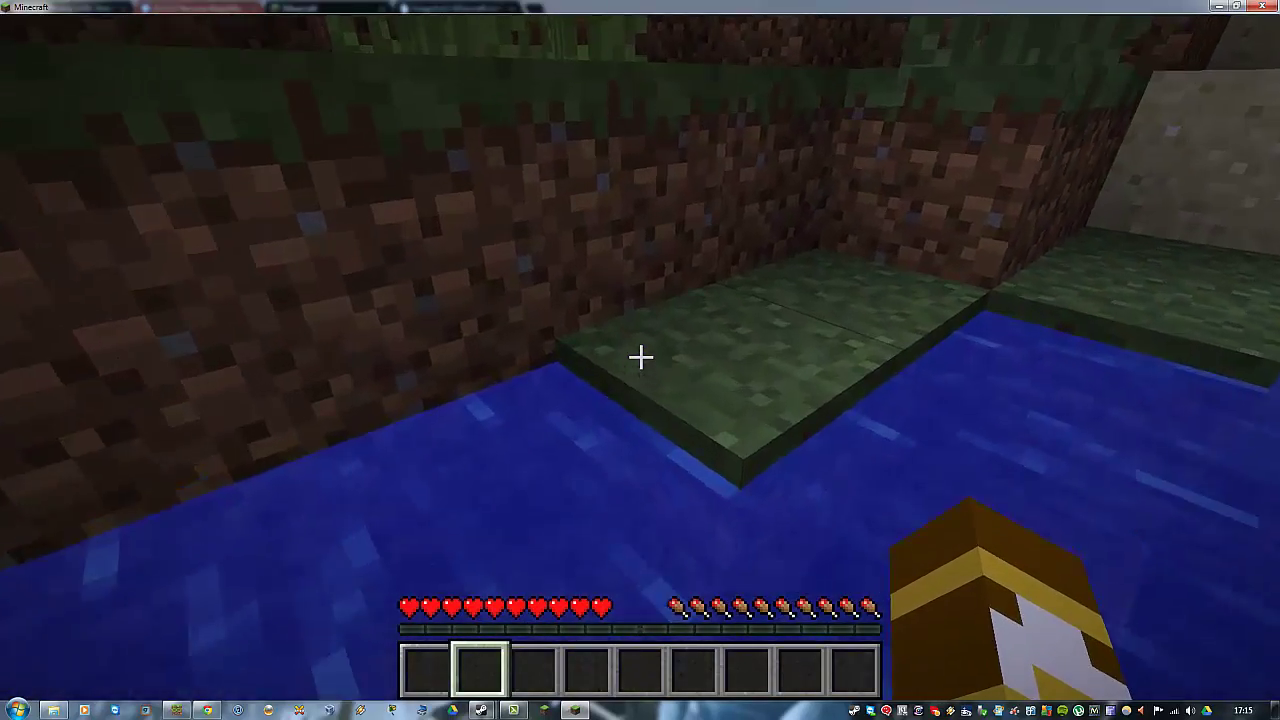
pyautogui.press('w')
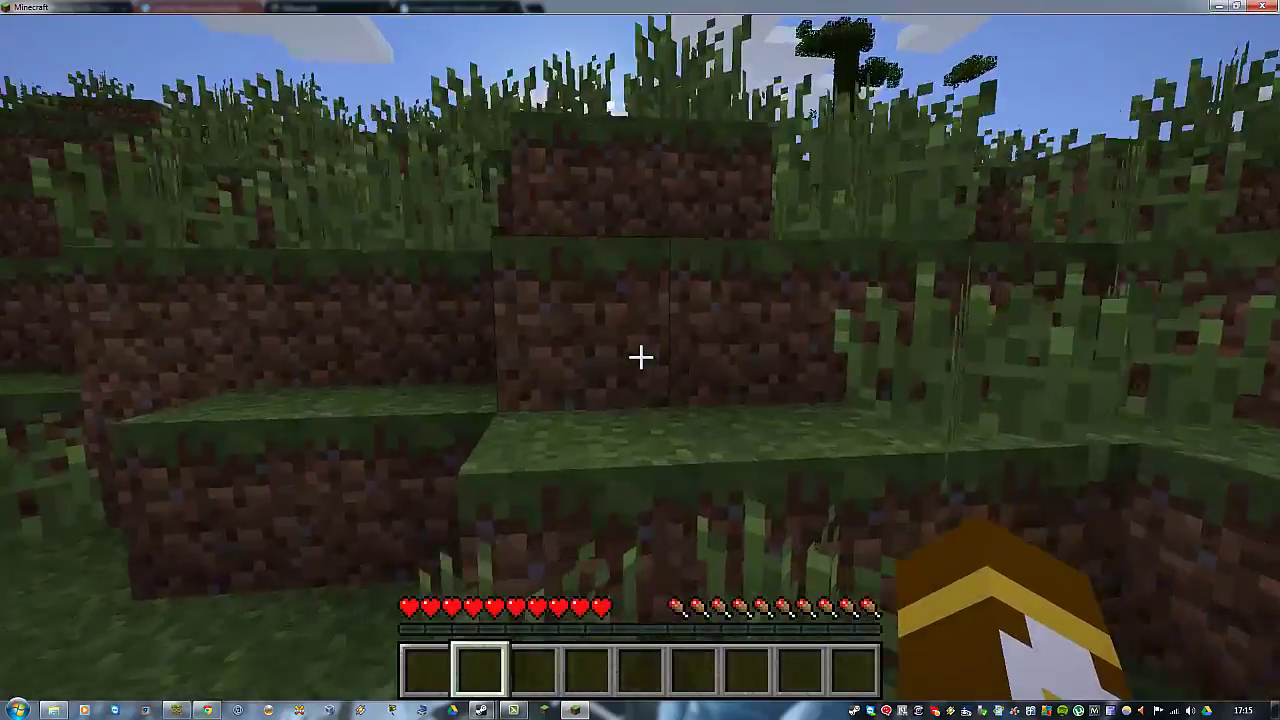
pyautogui.press('space')
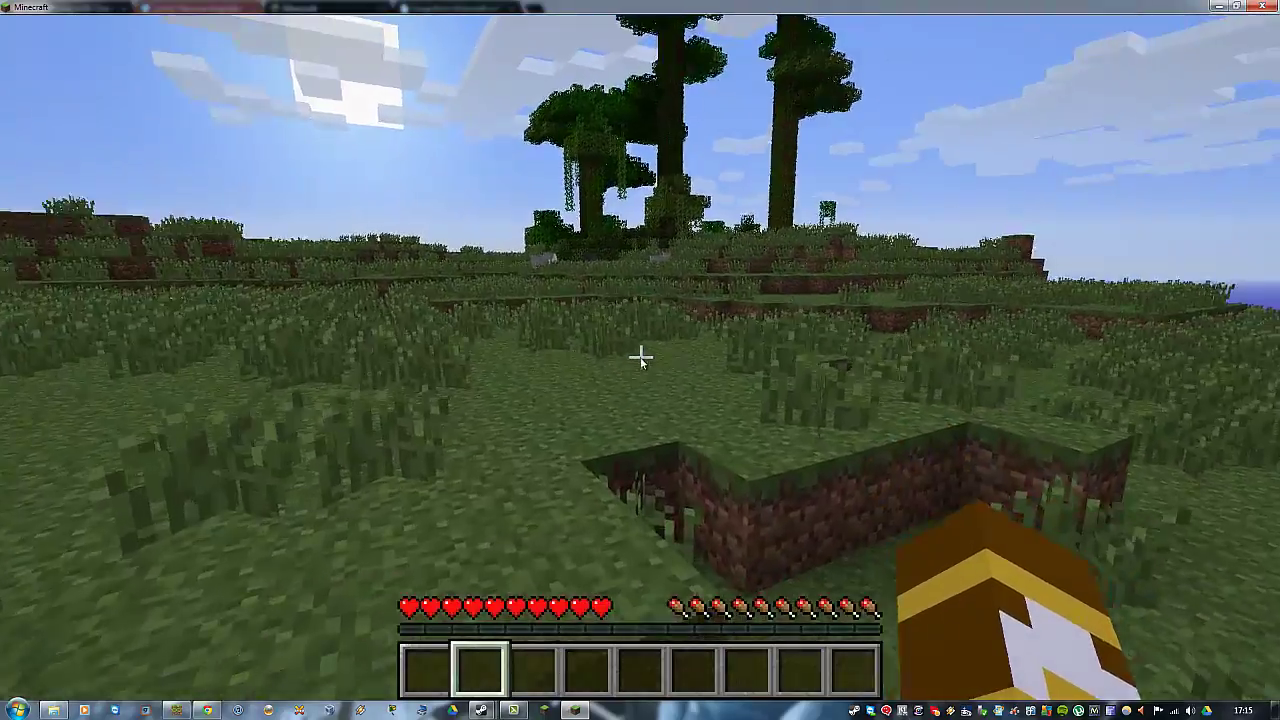
# - Leave the world for the title screen and view the details of The Lion King Mod in the mod list
pyautogui.press('Escape')
pyautogui.click(635, 488)
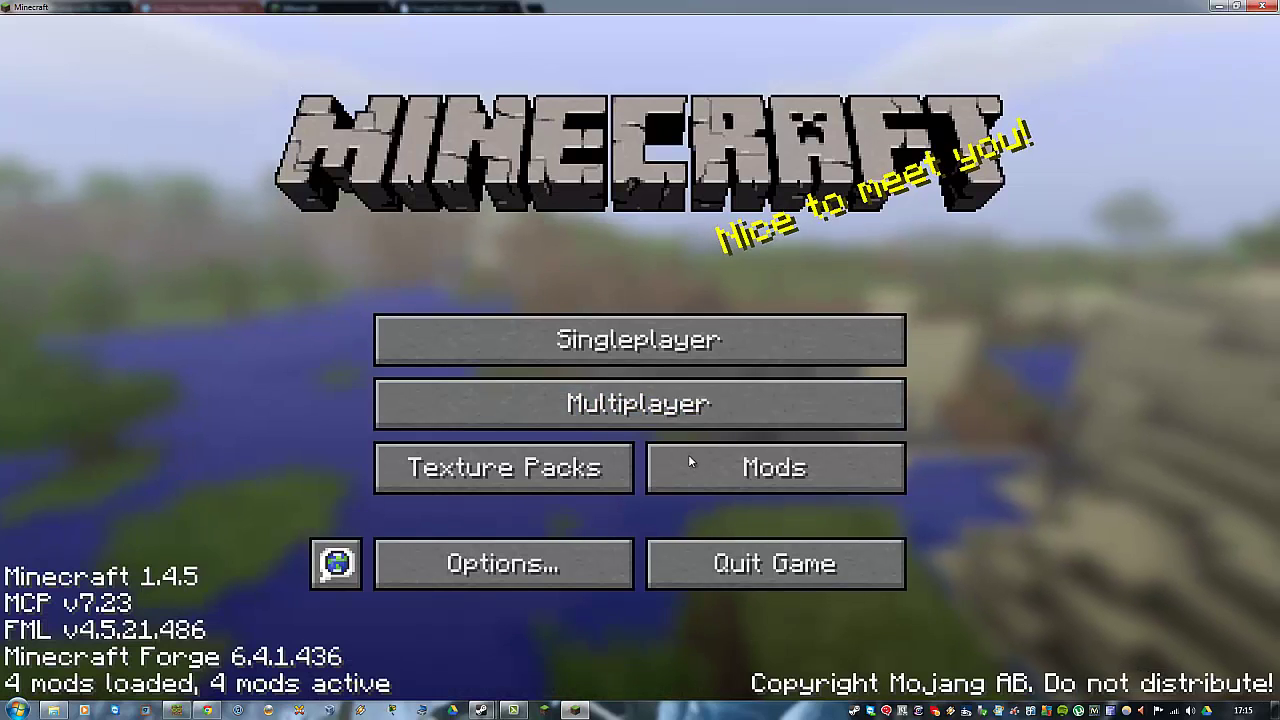
pyautogui.click(688, 455)
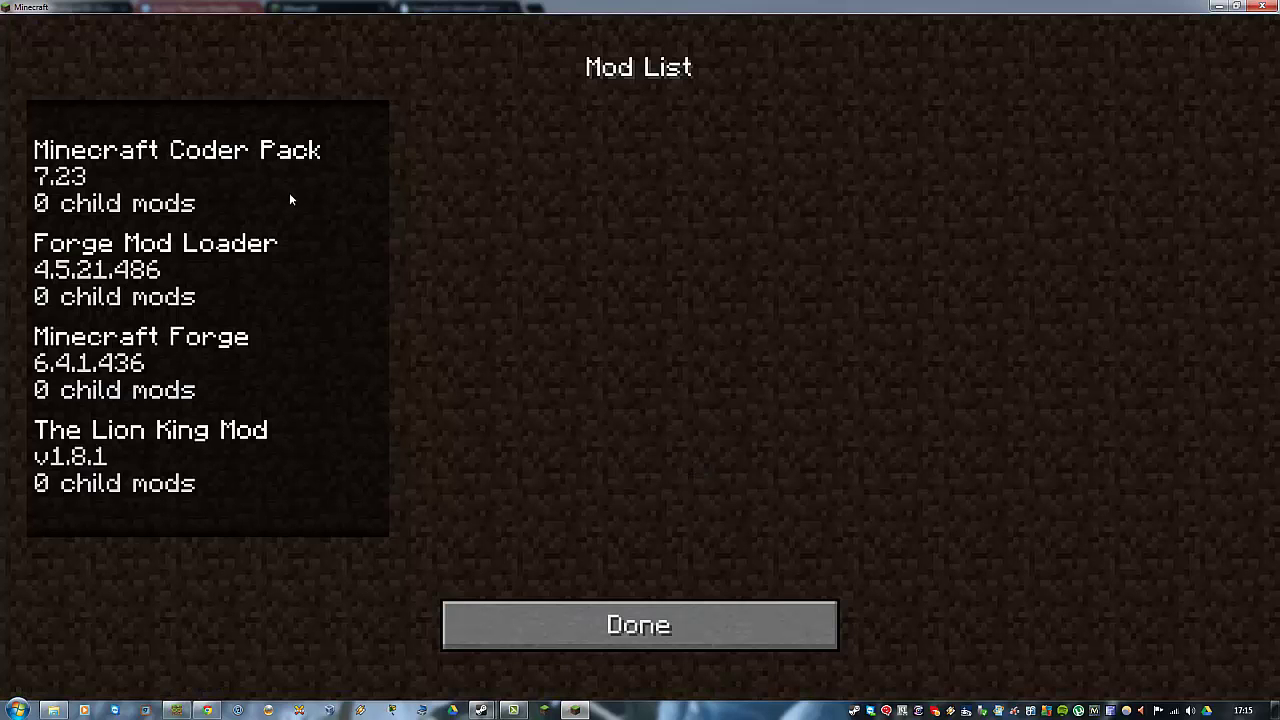
pyautogui.click(191, 467)
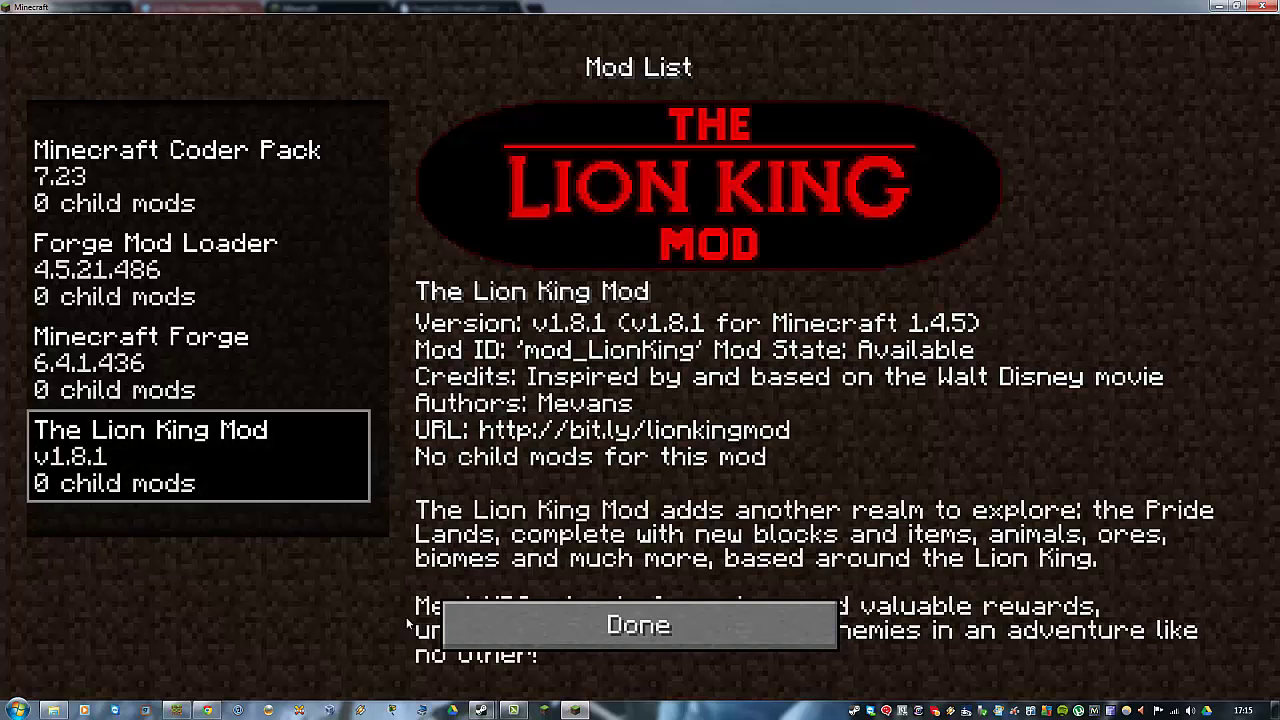